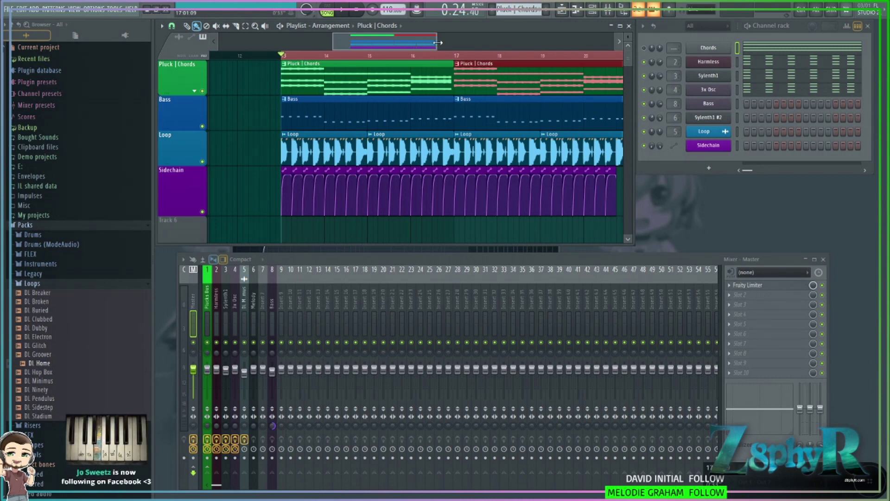
# Select the Chords channel and play the full arrangement from bar 13.
pyautogui.moveTo(419, 36); pyautogui.dragTo(423, 50)
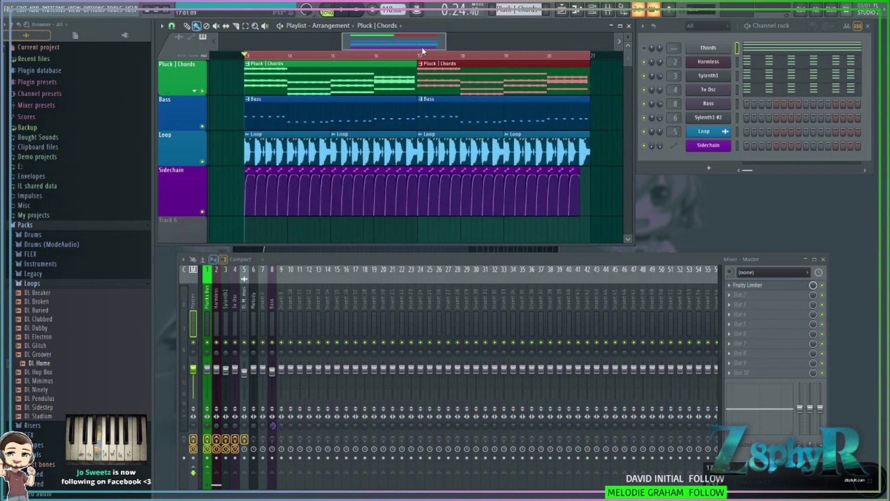
pyautogui.moveTo(417, 46); pyautogui.dragTo(403, 46)
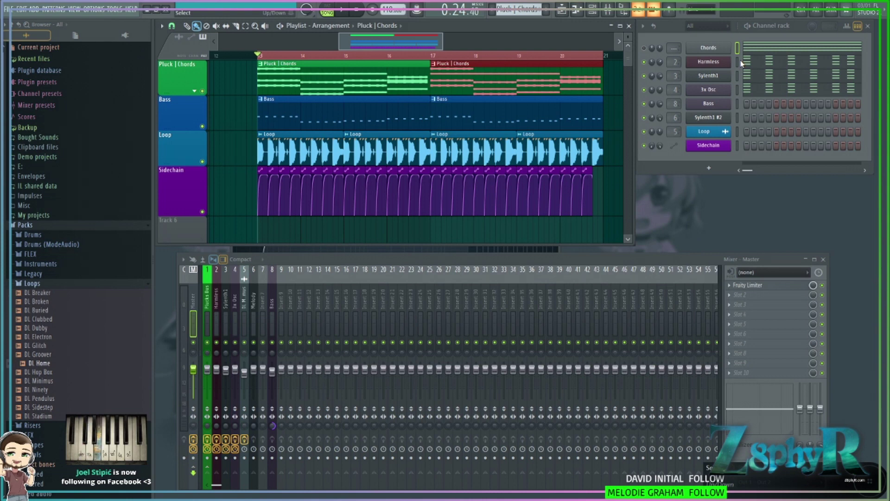
pyautogui.moveTo(739, 61); pyautogui.dragTo(744, 88)
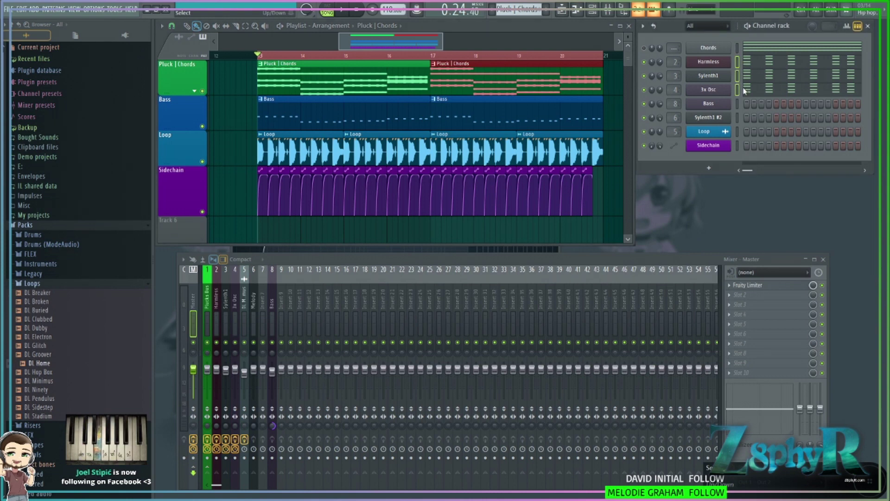
pyautogui.click(737, 48)
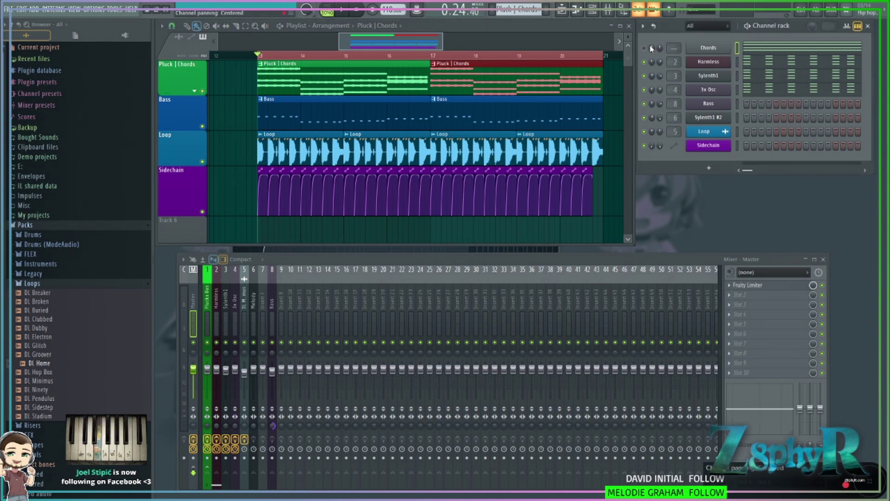
pyautogui.click(341, 9)
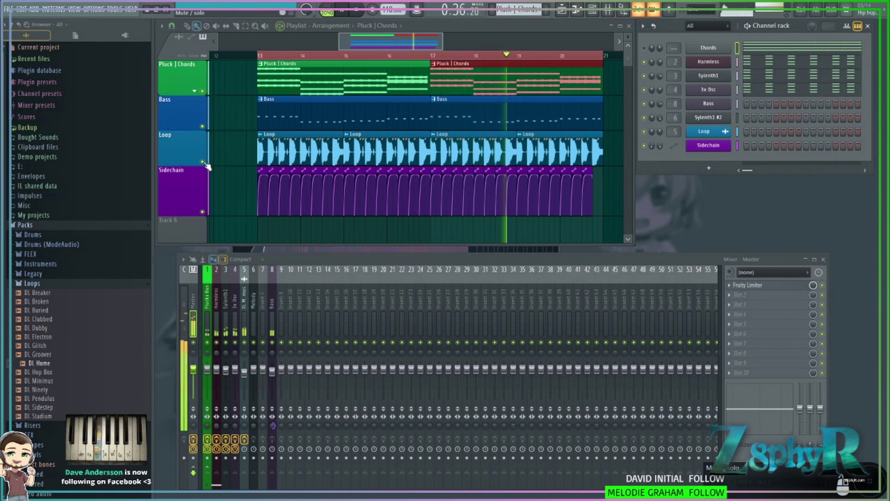
# Mute the Sidechain, Loop and Bass playlist tracks to hear only the pluck chords, and stop playback.
pyautogui.click(203, 212)
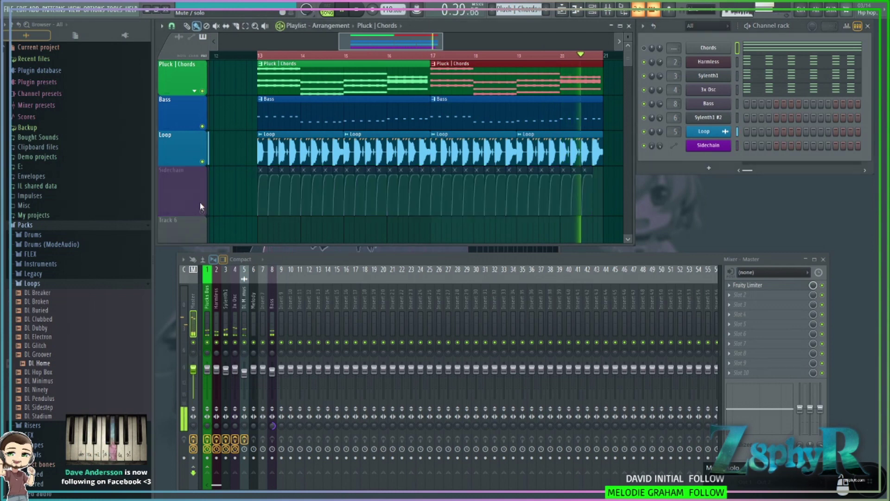
pyautogui.click(202, 162)
pyautogui.click(202, 127)
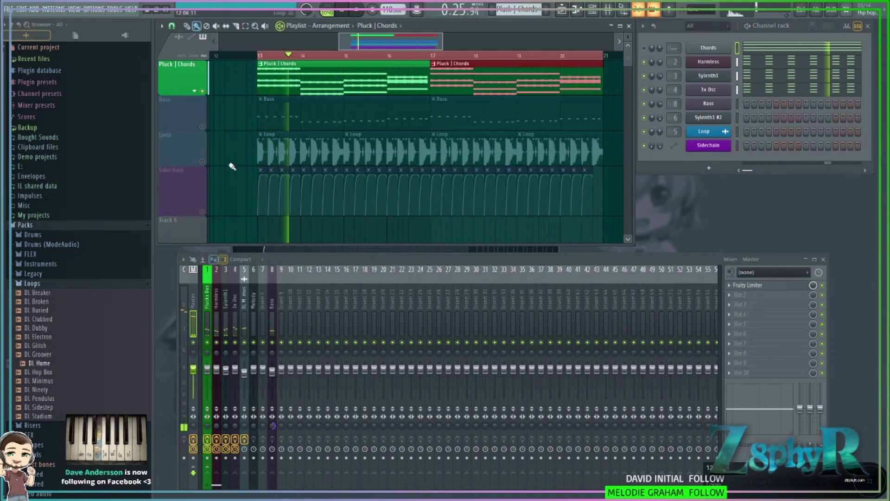
pyautogui.click(358, 11)
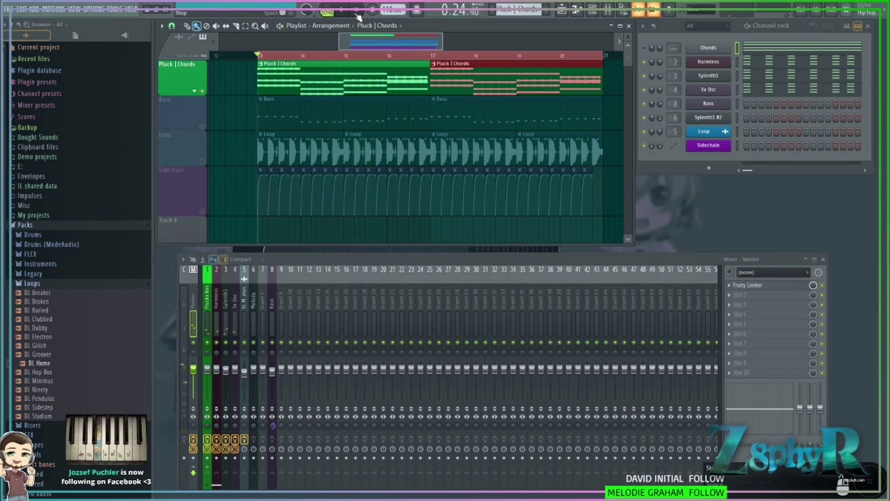
# Open the Chords channel's piano roll and widen its window across the workspace.
pyautogui.click(737, 61)
pyautogui.click(737, 77)
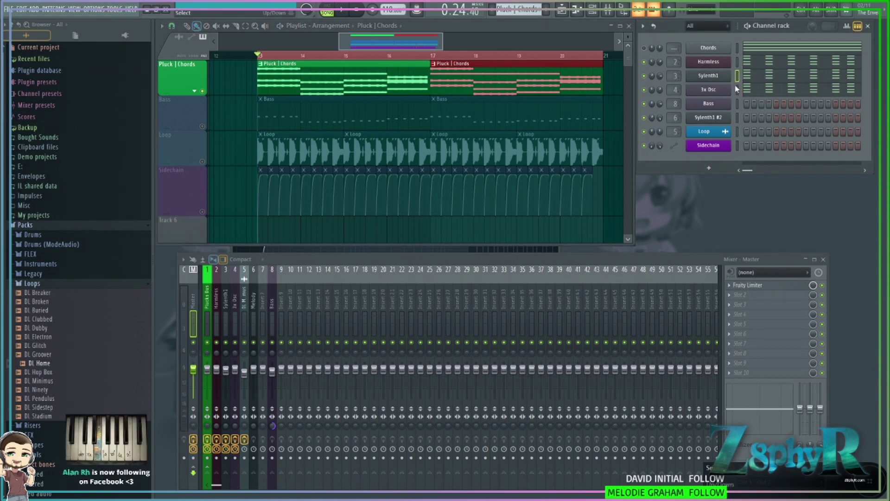
pyautogui.click(737, 62)
pyautogui.click(769, 47)
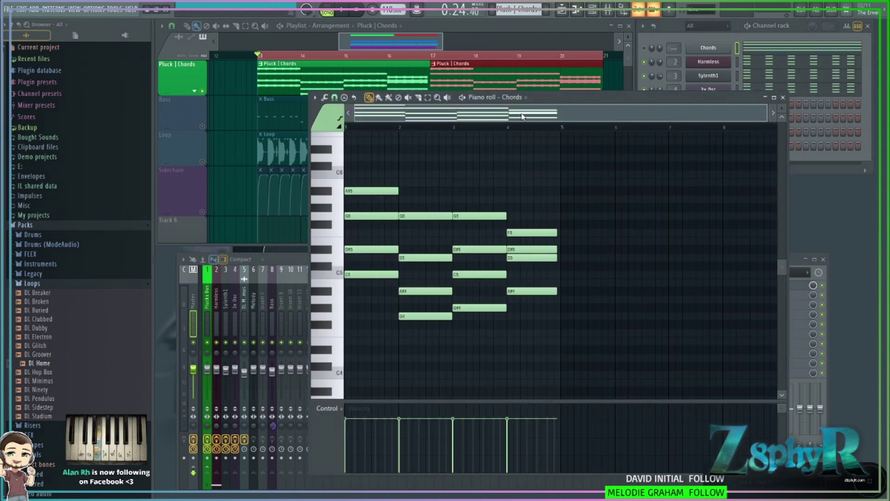
pyautogui.moveTo(565, 99); pyautogui.dragTo(520, 46)
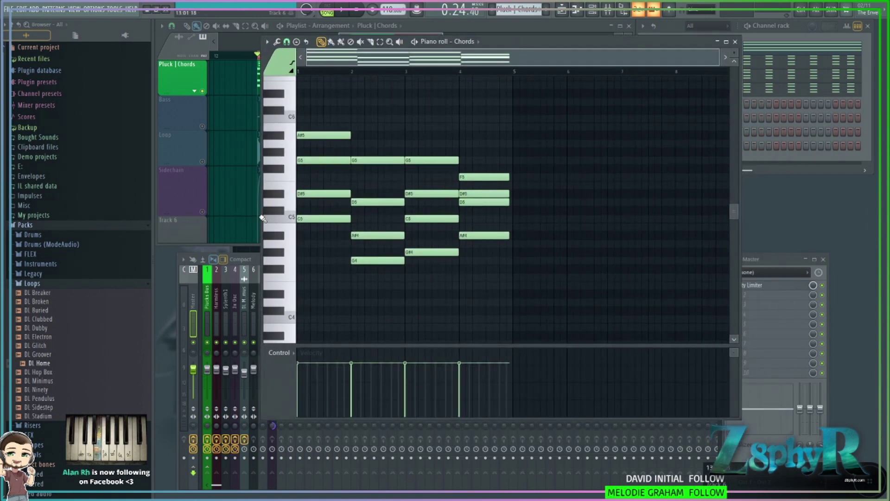
pyautogui.moveTo(257, 216); pyautogui.dragTo(175, 216)
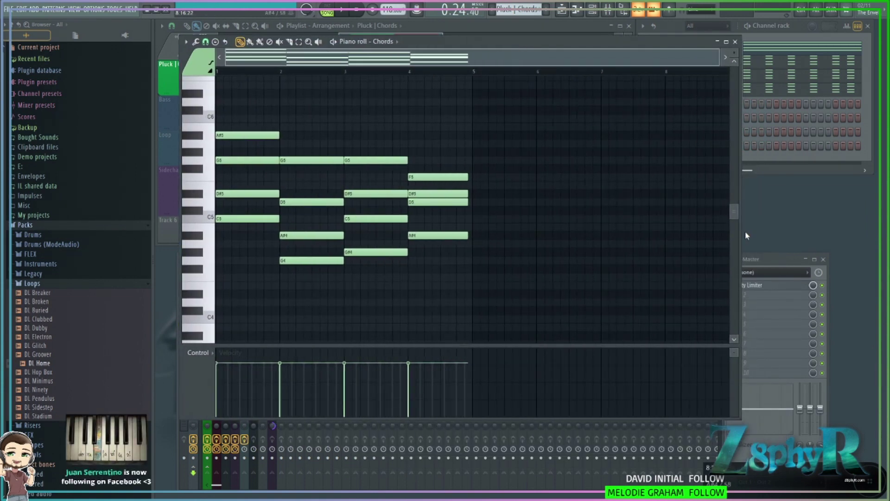
pyautogui.moveTo(739, 235); pyautogui.dragTo(843, 234)
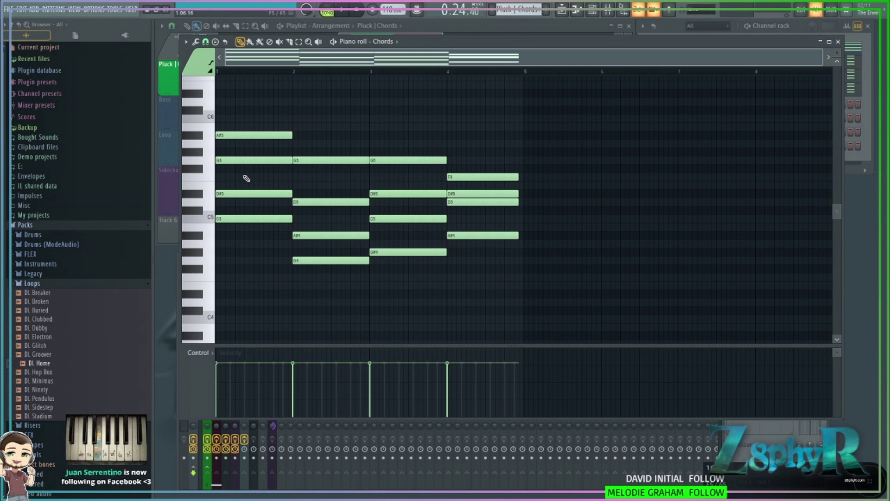
# Play the chord progression in the piano roll and stop it.
pyautogui.press('space')
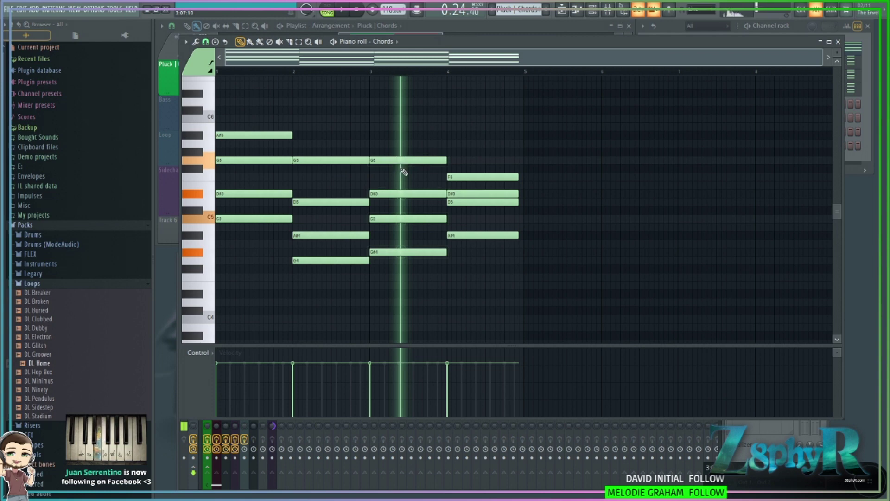
pyautogui.press('space')
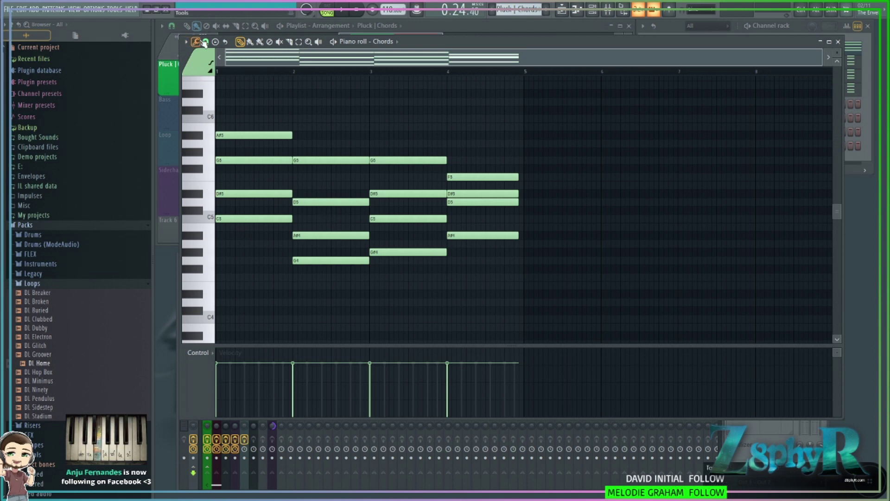
# Try a chord preset from the Stamp list on C5 at the start of bar 2.
pyautogui.click(206, 42)
pyautogui.click(195, 42)
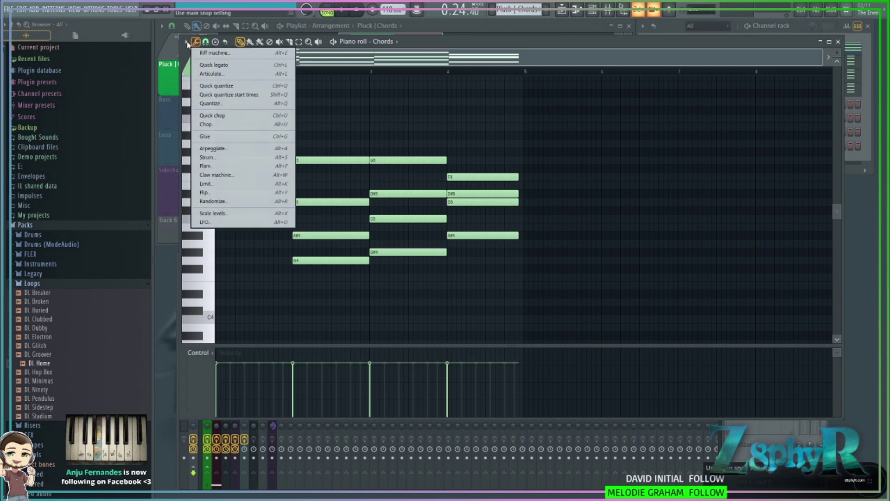
pyautogui.click(186, 42)
pyautogui.moveTo(217, 83)
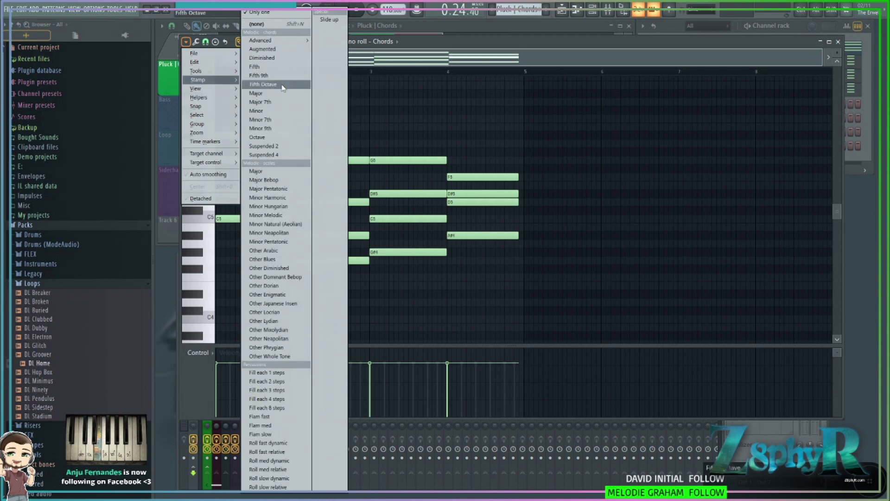
pyautogui.click(295, 115)
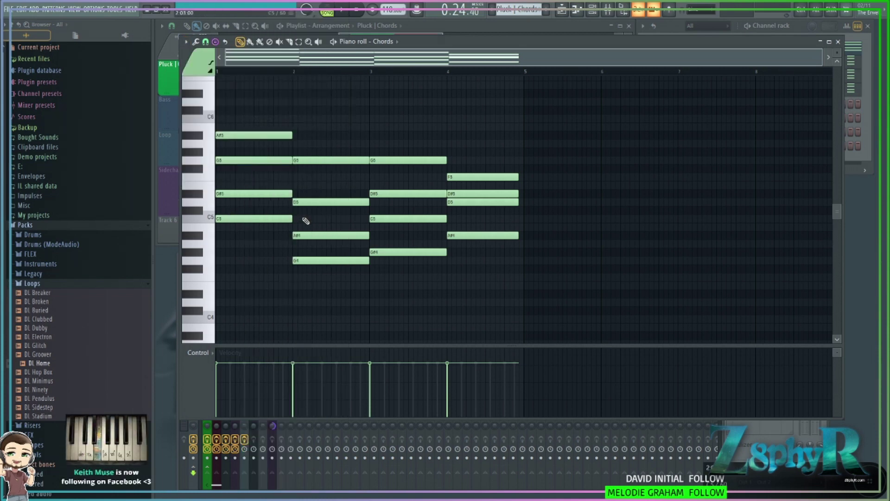
pyautogui.moveTo(305, 221)
pyautogui.mouseDown()
pyautogui.moveTo(284, 217)
pyautogui.moveTo(298, 218)
pyautogui.mouseUp()
pyautogui.rightClick(300, 218)
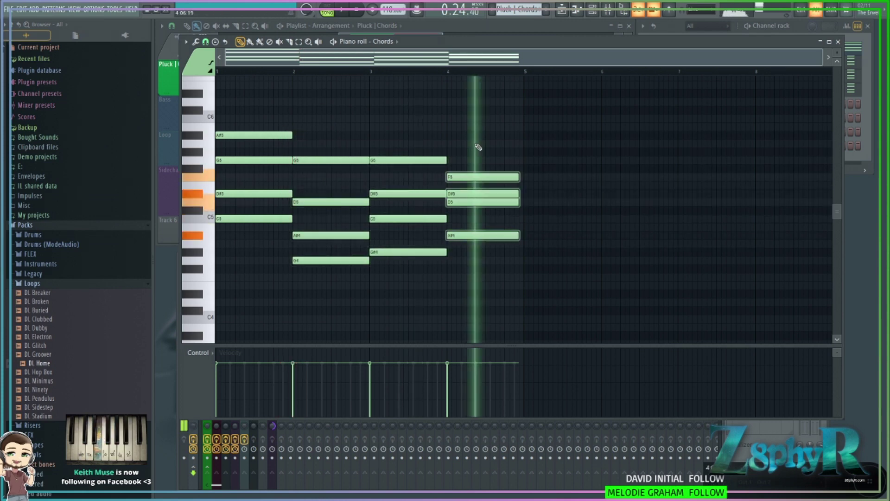
# Lengthen the four notes of the last chord to the end of bar 4 and close the piano roll.
pyautogui.click(838, 42)
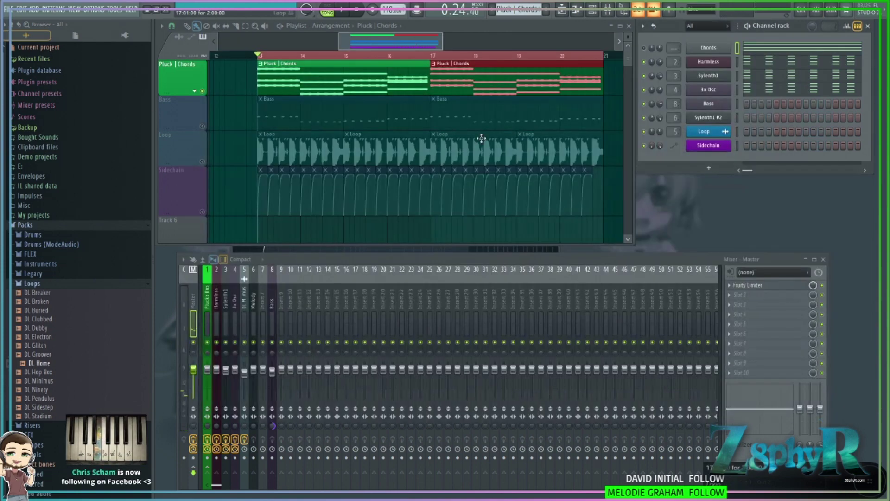
pyautogui.click(752, 50)
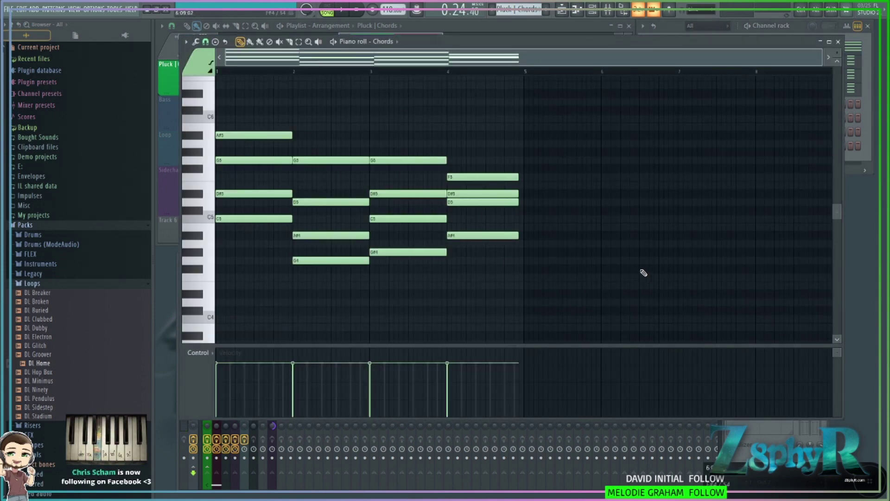
pyautogui.moveTo(616, 297); pyautogui.dragTo(677, 278)
pyautogui.moveTo(693, 281); pyautogui.dragTo(491, 174)
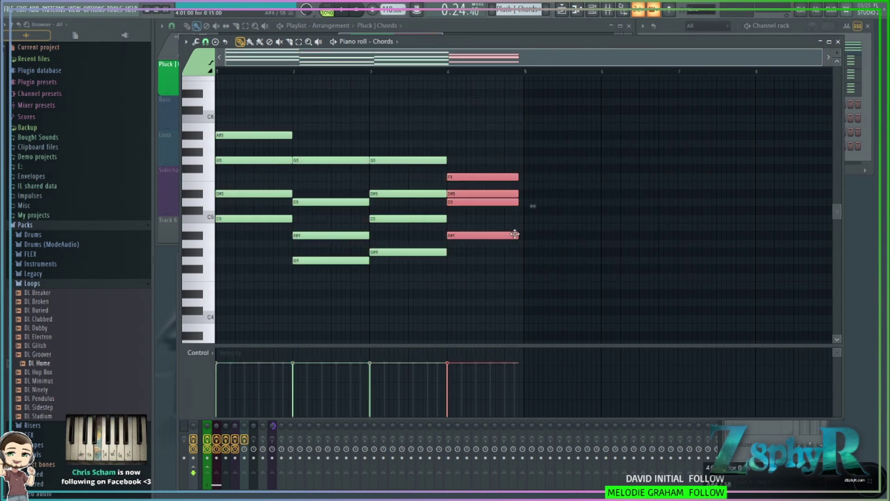
pyautogui.moveTo(520, 234); pyautogui.dragTo(525, 234)
pyautogui.moveTo(524, 125); pyautogui.dragTo(257, 275)
pyautogui.moveTo(552, 280); pyautogui.dragTo(174, 107)
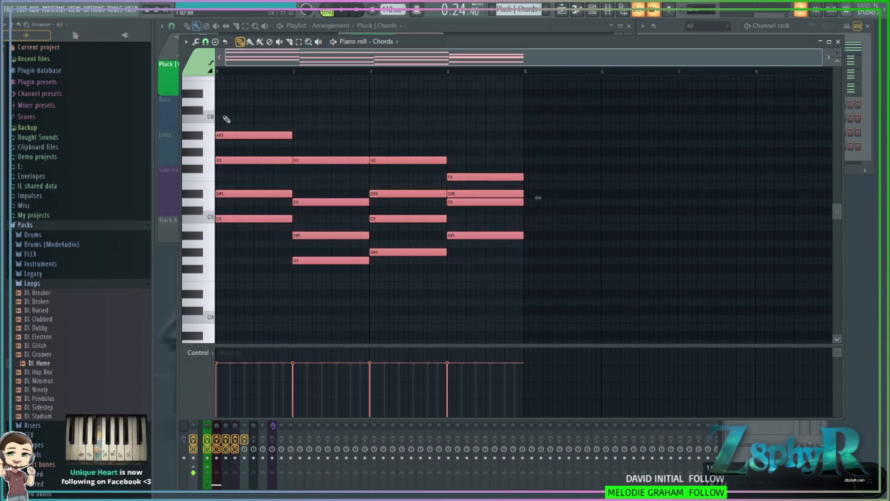
pyautogui.click(242, 119)
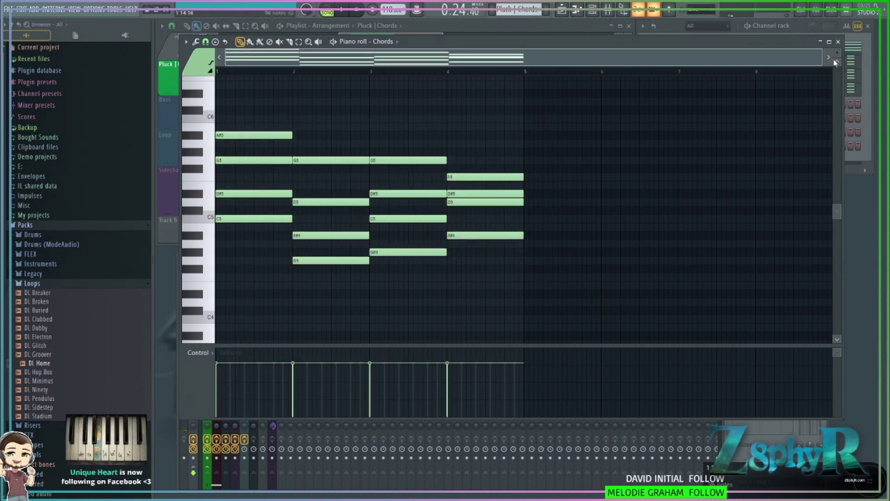
pyautogui.click(840, 42)
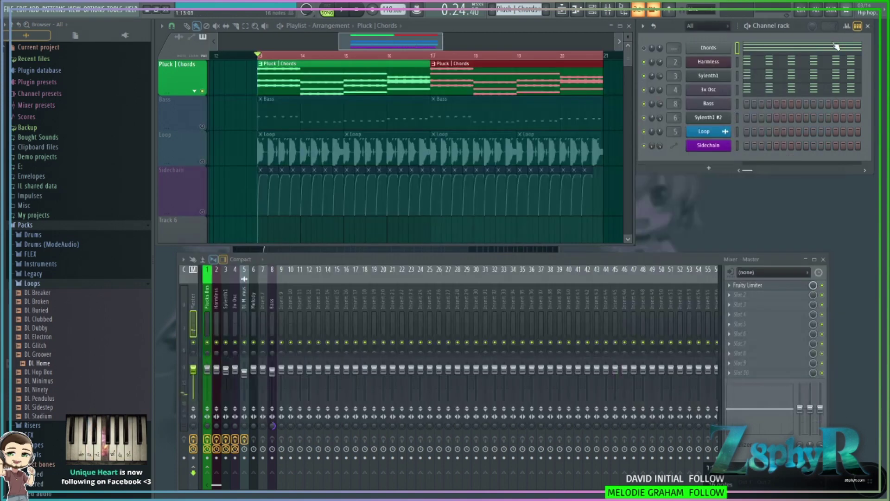
# Open the Harmless channel's piano roll and move its window clear of the upper channel rack rows.
pyautogui.click(769, 67)
pyautogui.scroll(4, 463, 131)
pyautogui.moveTo(780, 41); pyautogui.dragTo(774, 85)
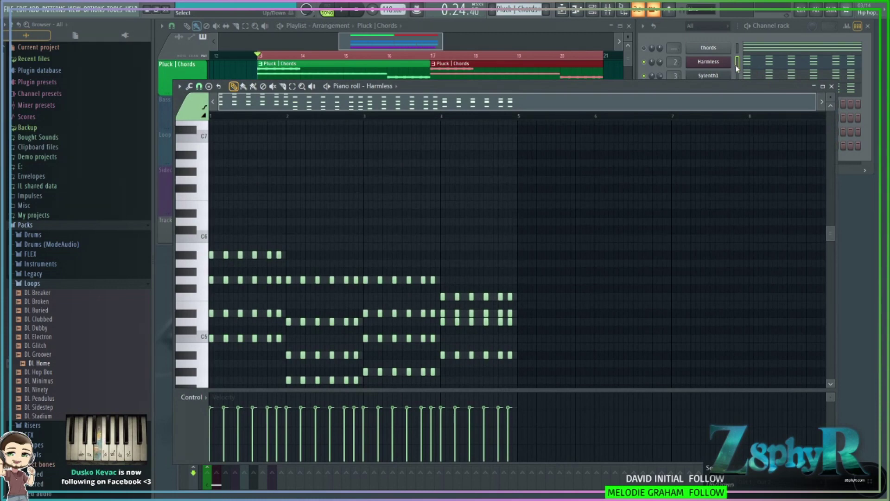
# Mute the Sylenth1 and 3x Osc channels, and play the pattern with the Harmless channel selected.
pyautogui.click(738, 70)
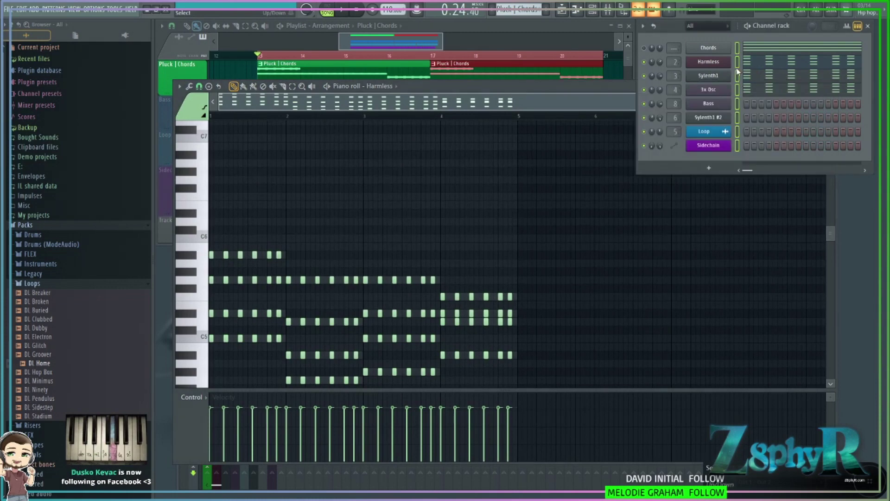
pyautogui.click(644, 89)
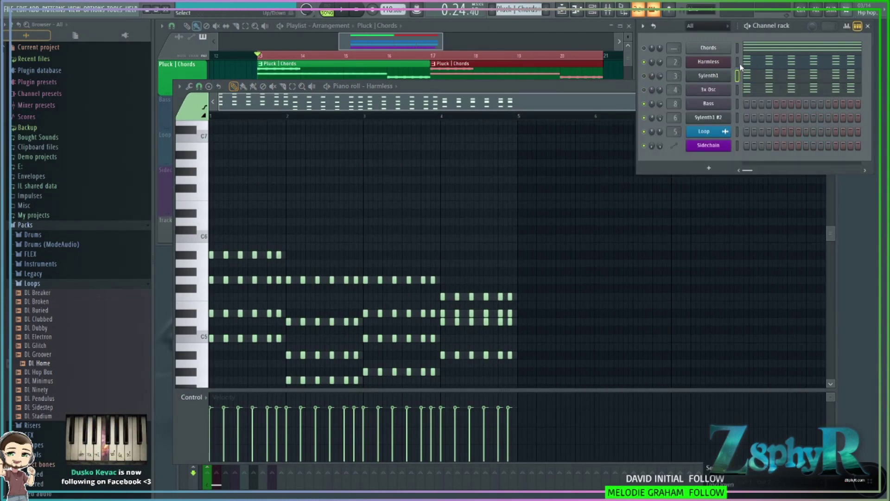
pyautogui.click(740, 63)
pyautogui.click(741, 63)
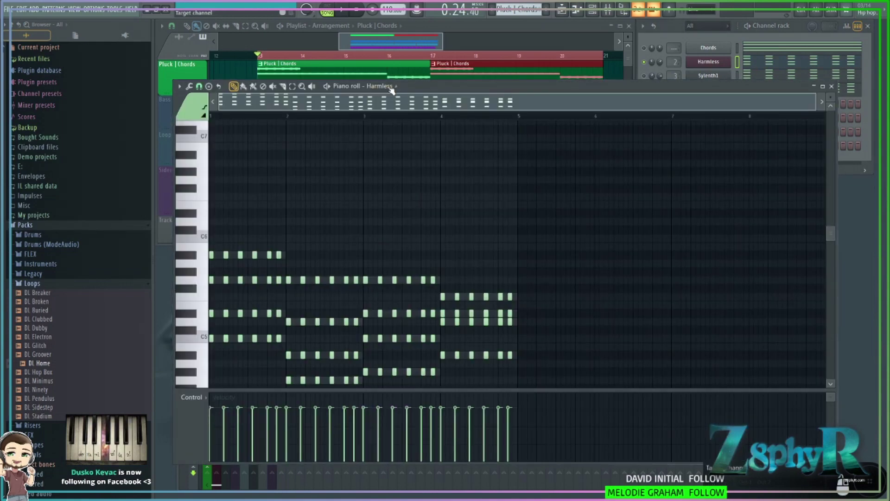
pyautogui.press('space')
pyautogui.moveTo(493, 86); pyautogui.dragTo(486, 53)
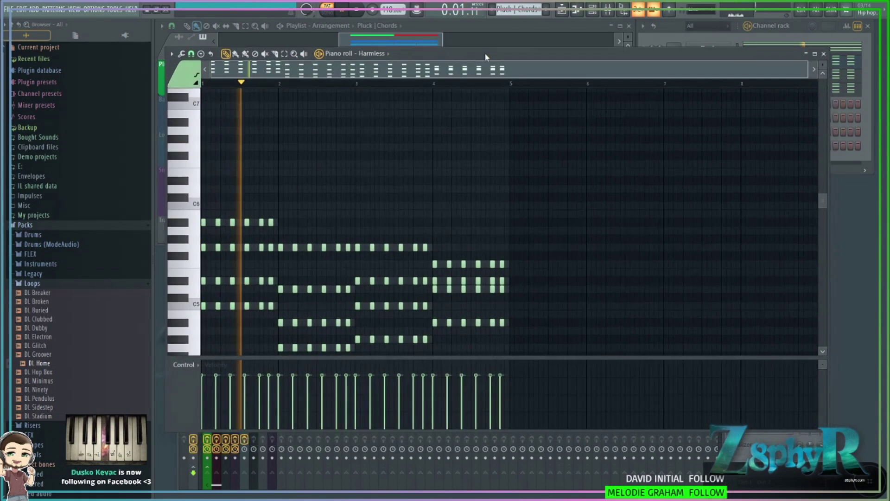
# Clone the Harmless channel, move the clone's plugin window over the piano roll and stop playback.
pyautogui.click(772, 28)
pyautogui.rightClick(707, 62)
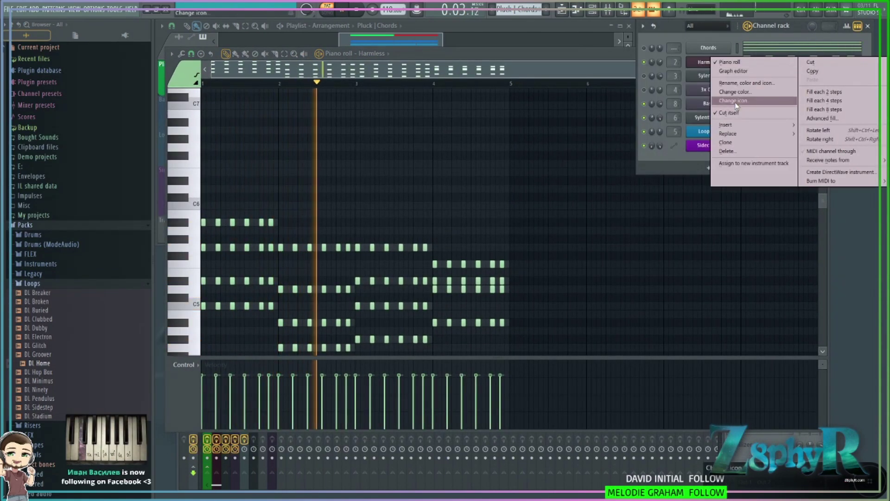
pyautogui.click(727, 142)
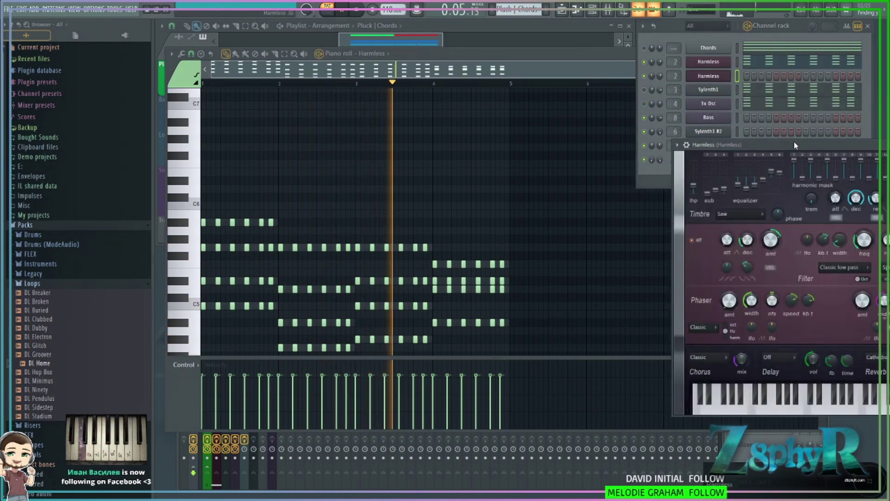
pyautogui.moveTo(794, 145); pyautogui.dragTo(384, 137)
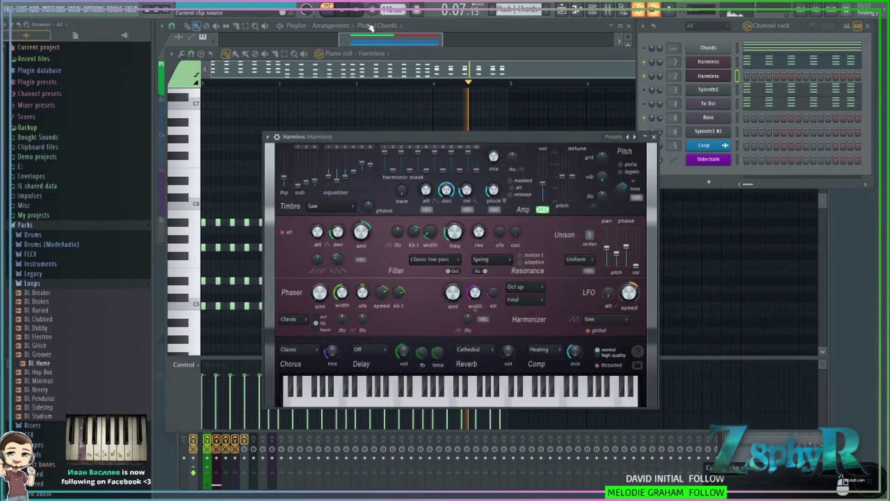
pyautogui.press('space')
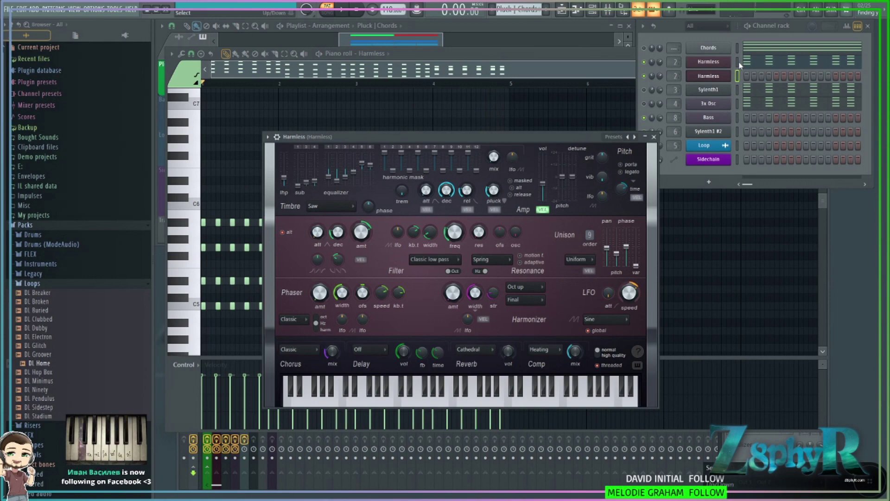
# Open the original Harmless channel's plugin window and place it over the clone's window.
pyautogui.click(709, 76)
pyautogui.moveTo(789, 136)
pyautogui.mouseDown()
pyautogui.moveTo(519, 119)
pyautogui.moveTo(729, 109)
pyautogui.mouseUp()
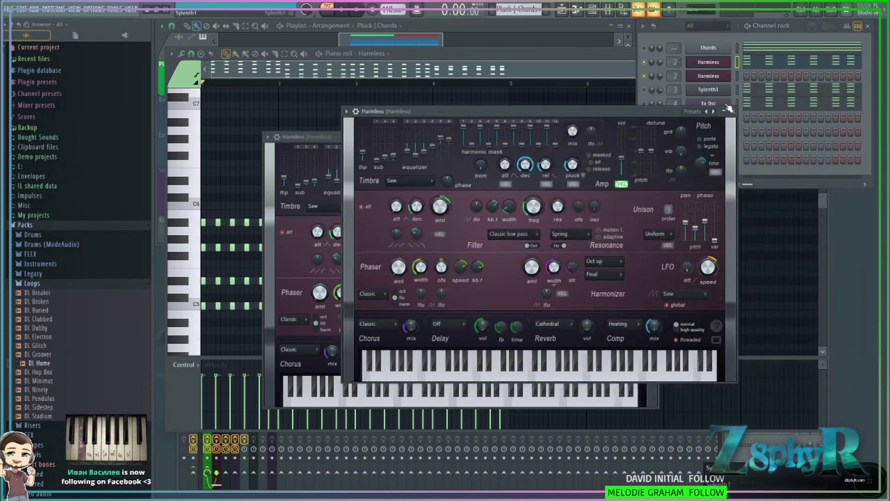
# Move the original Harmless channel's plugin window above the clone's window and close the clone's plugin window.
pyautogui.moveTo(671, 115); pyautogui.dragTo(564, 26)
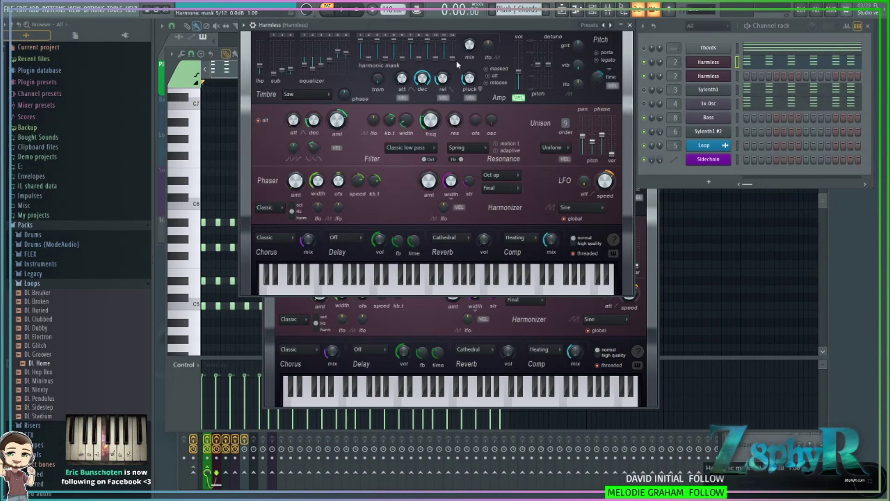
pyautogui.click(658, 202)
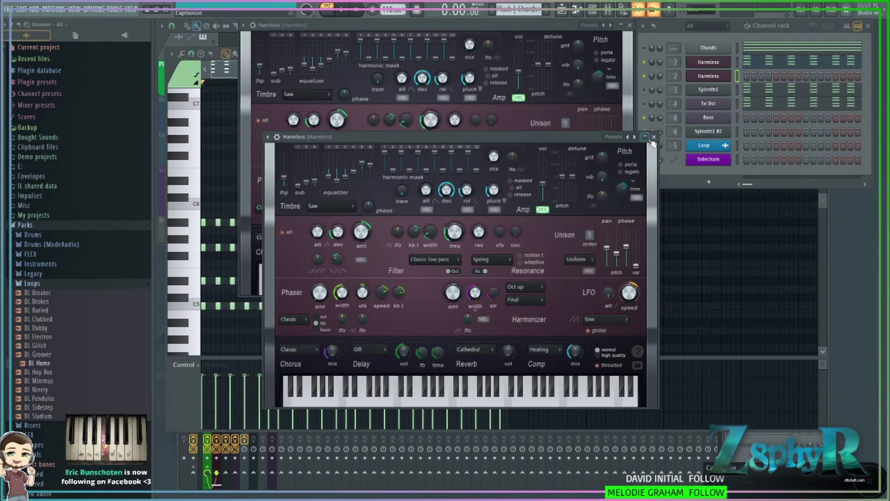
pyautogui.click(654, 137)
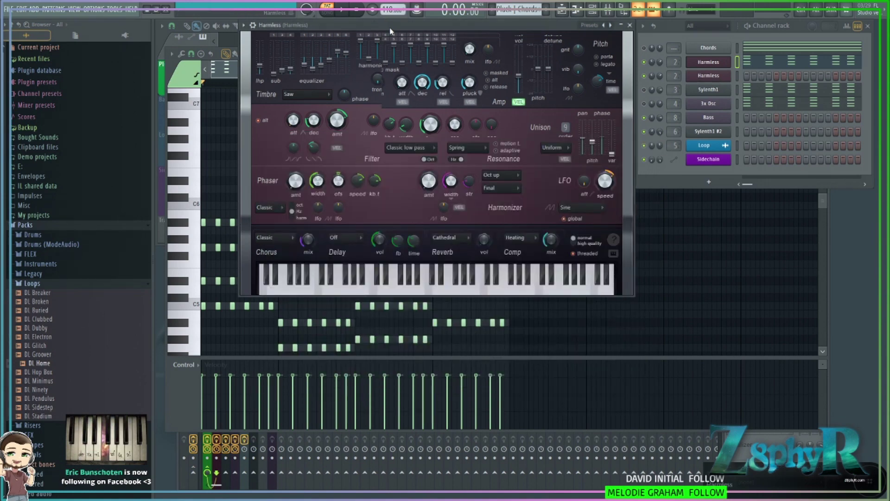
pyautogui.click(735, 75)
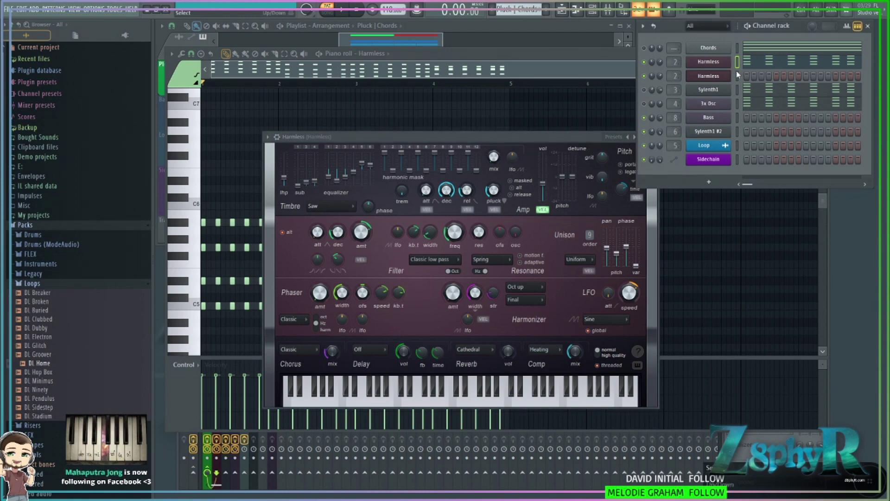
# Open the cloned Harmless channel's plugin window, load the Default preset and move the window clear of the channel rack.
pyautogui.rightClick(706, 74)
pyautogui.click(702, 77)
pyautogui.click(702, 76)
pyautogui.click(587, 102)
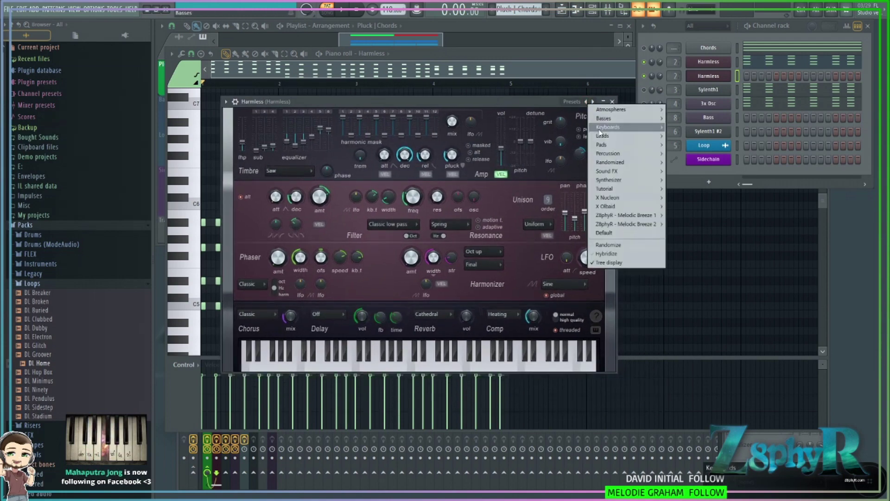
pyautogui.click(614, 233)
pyautogui.moveTo(530, 103); pyautogui.dragTo(548, 27)
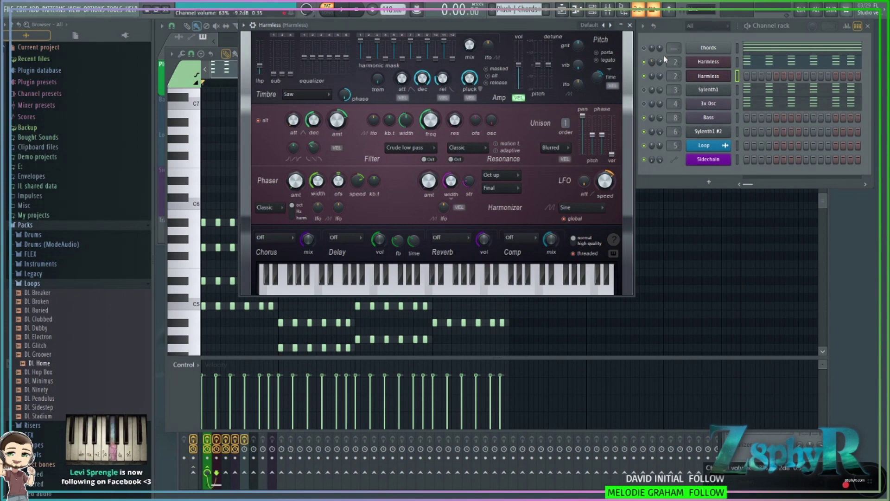
# Select the original Harmless channel, open its plugin window and briefly play the pattern.
pyautogui.click(737, 62)
pyautogui.click(724, 62)
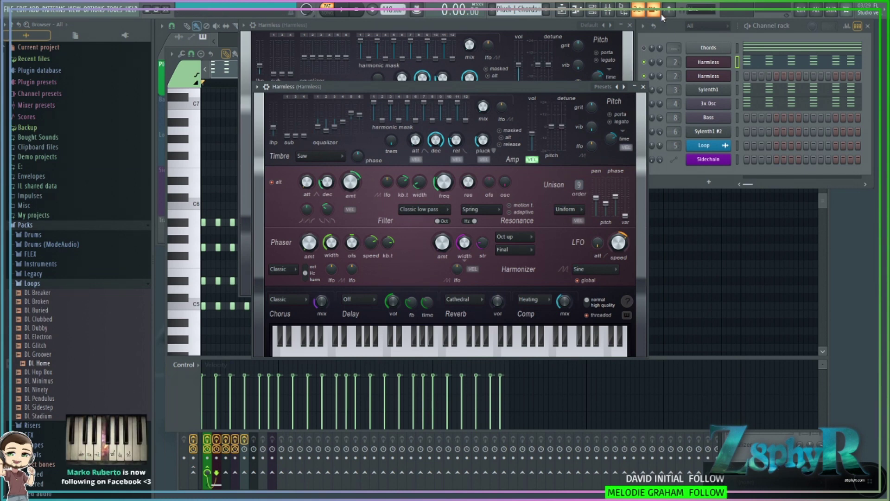
pyautogui.press('space')
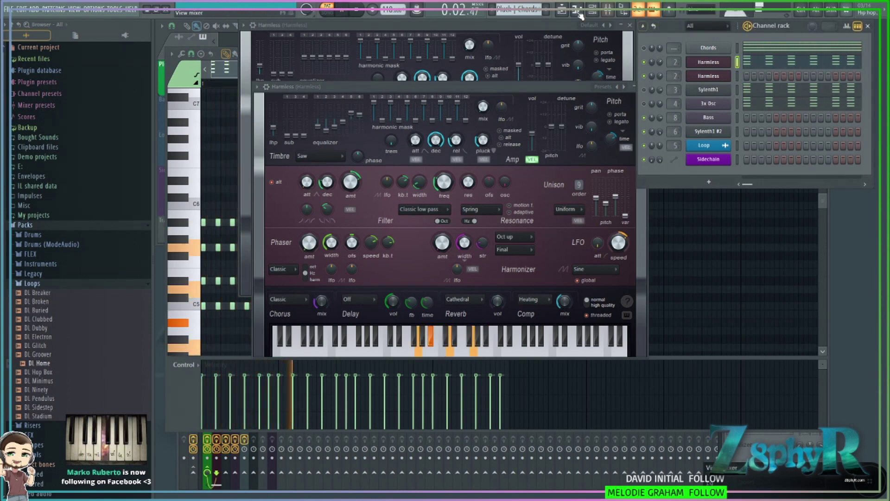
pyautogui.press('space')
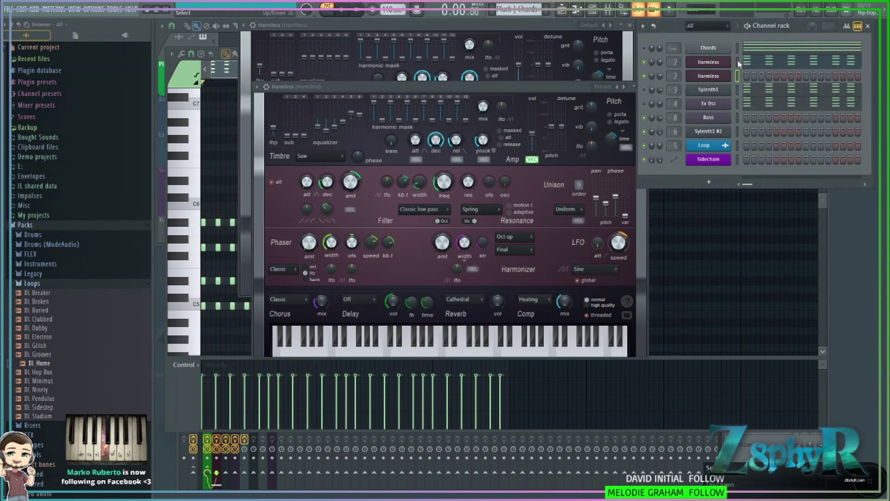
# Open the cloned Harmless channel's piano roll and paste the original Harmless channel's pluck notes into the clone.
pyautogui.rightClick(712, 76)
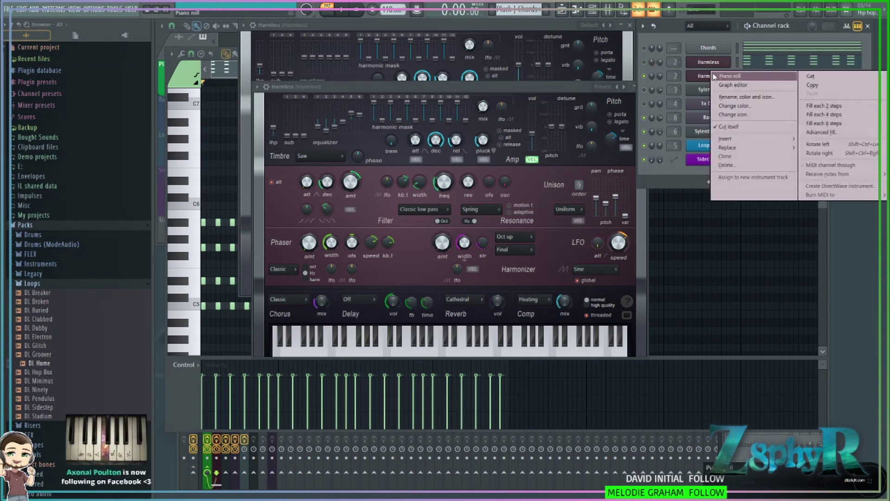
pyautogui.rightClick(735, 79)
pyautogui.rightClick(736, 80)
pyautogui.click(731, 75)
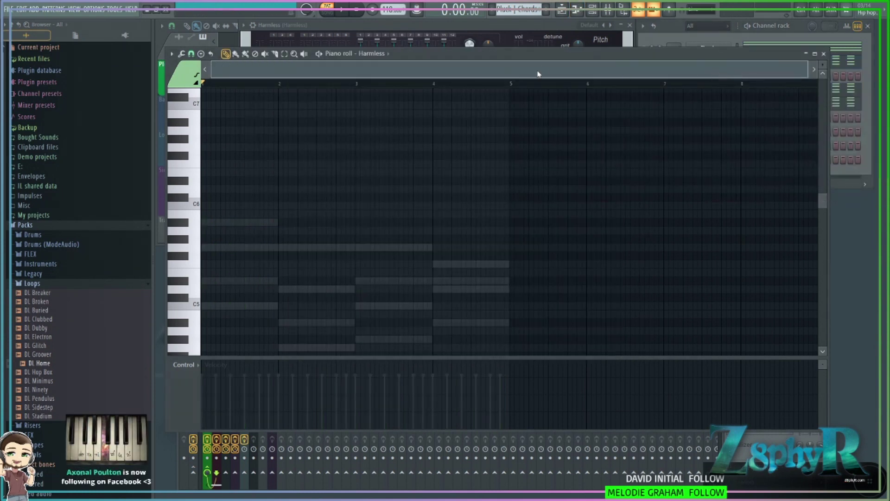
pyautogui.scroll(-3, 476, 153)
pyautogui.click(795, 24)
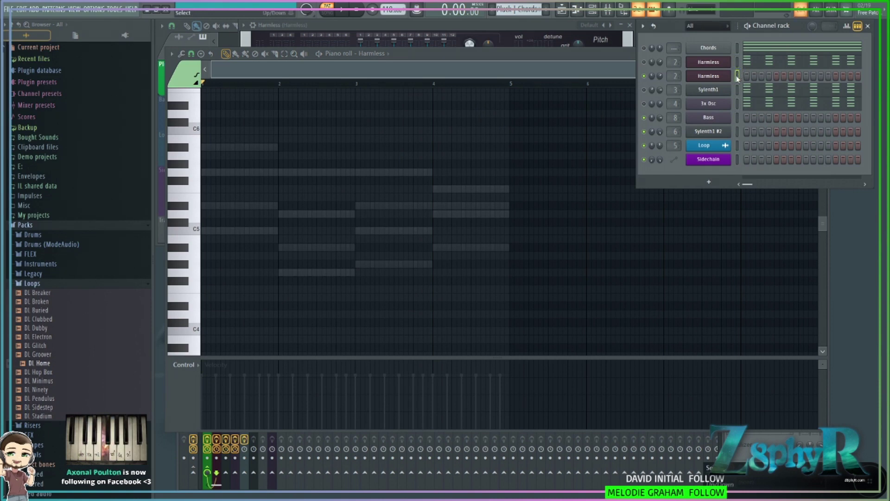
pyautogui.click(739, 76)
pyautogui.hotkey('ctrl', 'v')
pyautogui.click(603, 64)
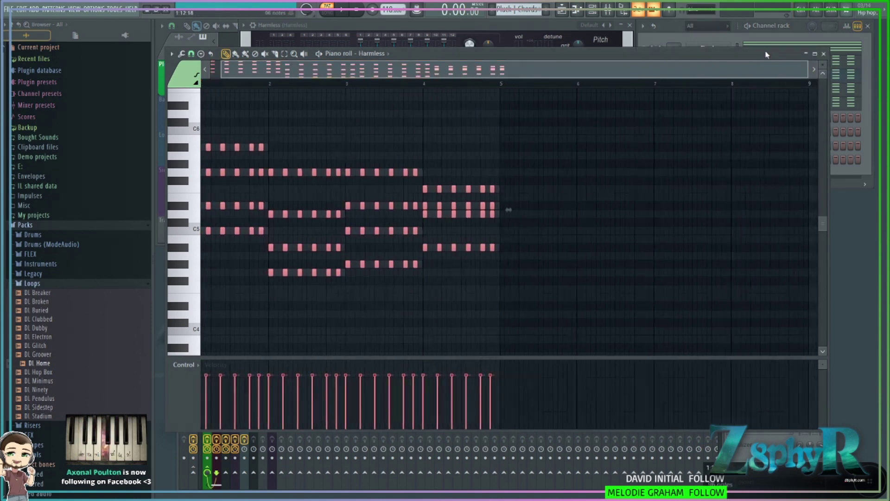
# Check the pasted notes in the cloned Harmless channel's piano roll and close the piano roll.
pyautogui.click(781, 24)
pyautogui.rightClick(715, 78)
pyautogui.click(716, 77)
pyautogui.rightClick(718, 76)
pyautogui.click(721, 75)
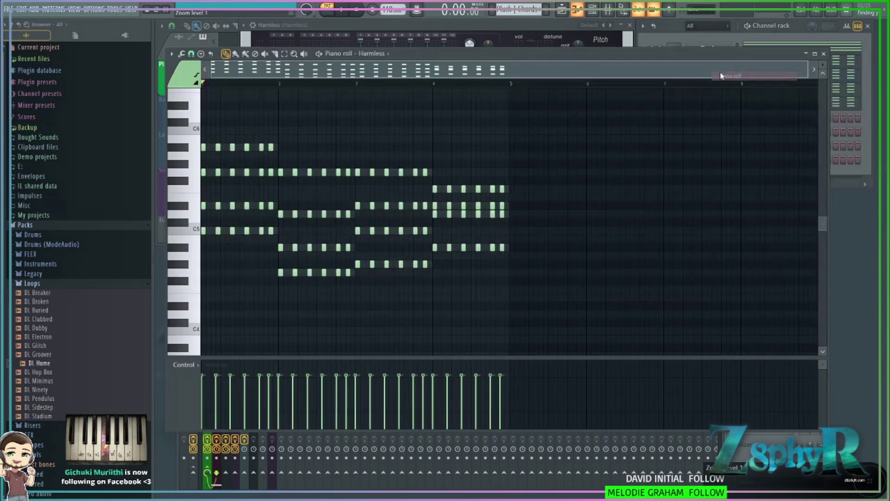
pyautogui.click(824, 53)
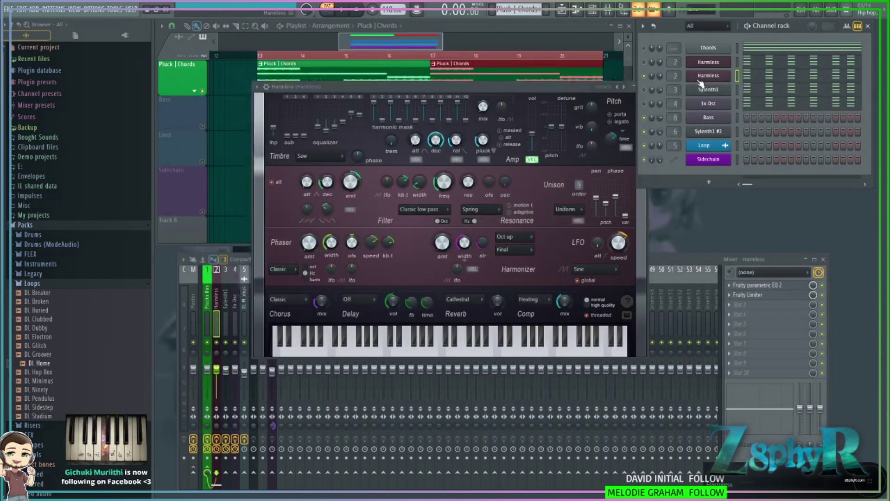
# Close the original Harmless channel's plugin window and keep only the clone's window in place.
pyautogui.moveTo(539, 24); pyautogui.dragTo(540, 147)
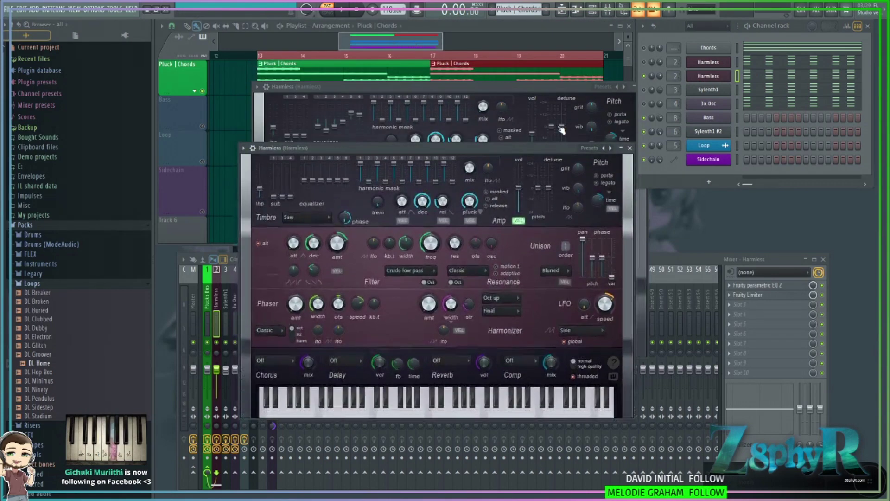
pyautogui.moveTo(591, 88); pyautogui.dragTo(539, 91)
pyautogui.click(591, 91)
pyautogui.moveTo(528, 148); pyautogui.dragTo(527, 74)
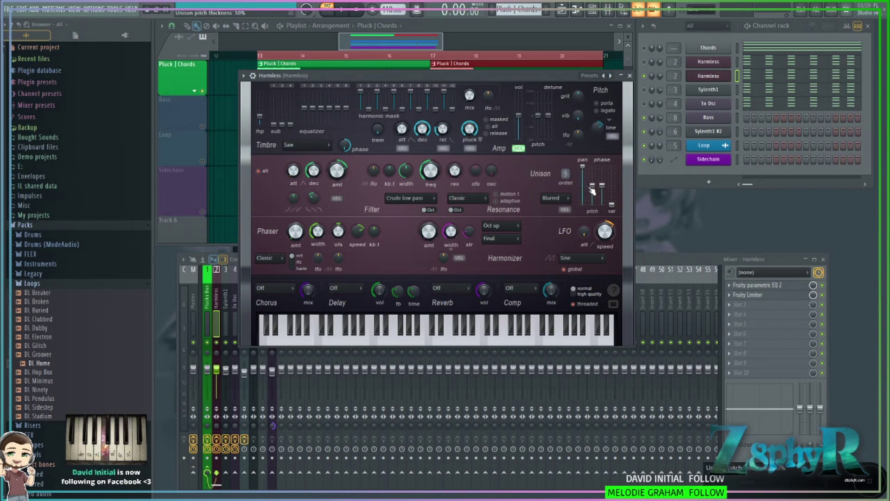
# Set the clone's unison order to 9 and panning to 67%, and adjust its unison pitch thickness while the pattern plays.
pyautogui.moveTo(588, 189); pyautogui.dragTo(587, 173)
pyautogui.press('space')
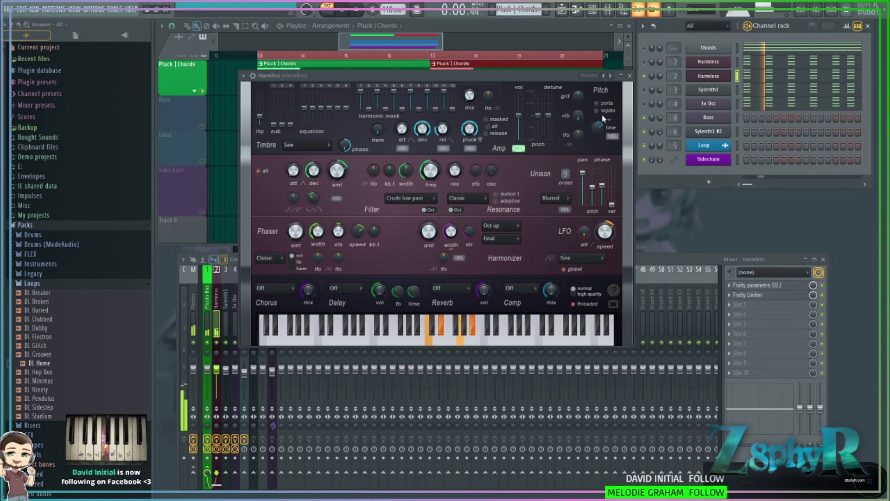
pyautogui.moveTo(566, 174)
pyautogui.mouseDown()
pyautogui.moveTo(565, 186)
pyautogui.moveTo(565, 173)
pyautogui.mouseUp()
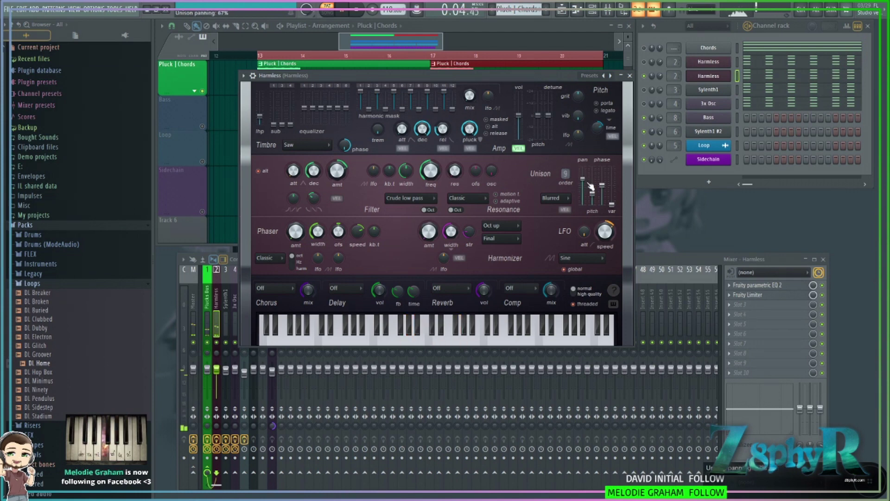
pyautogui.moveTo(592, 194); pyautogui.dragTo(591, 188)
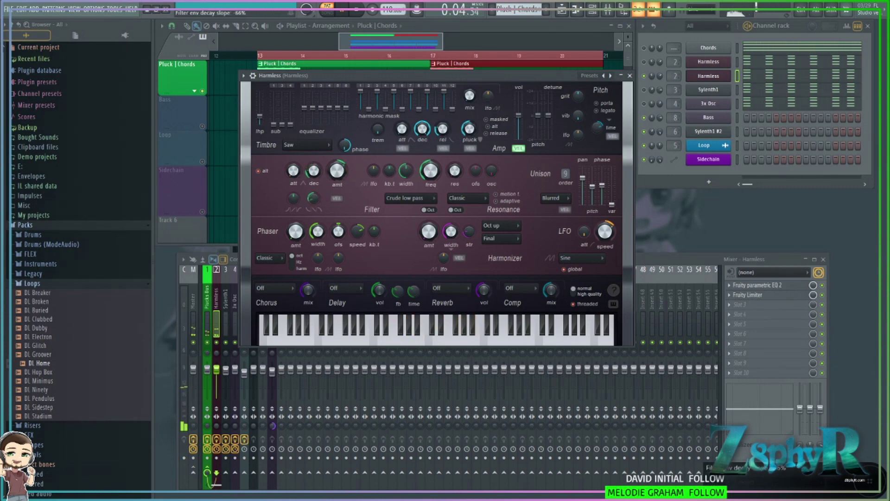
# Keep the Crude low pass filter type, set the filter frequency to about 33% and stop playback.
pyautogui.click(408, 198)
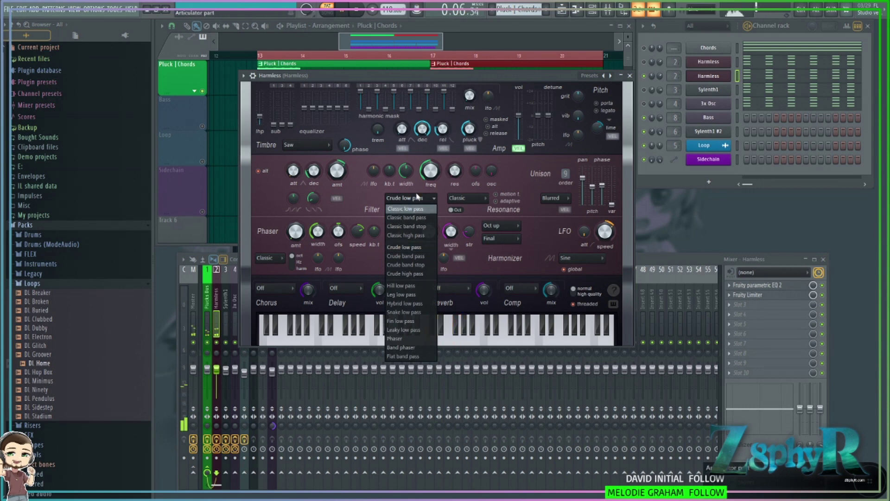
pyautogui.click(416, 197)
pyautogui.moveTo(442, 172); pyautogui.dragTo(442, 170)
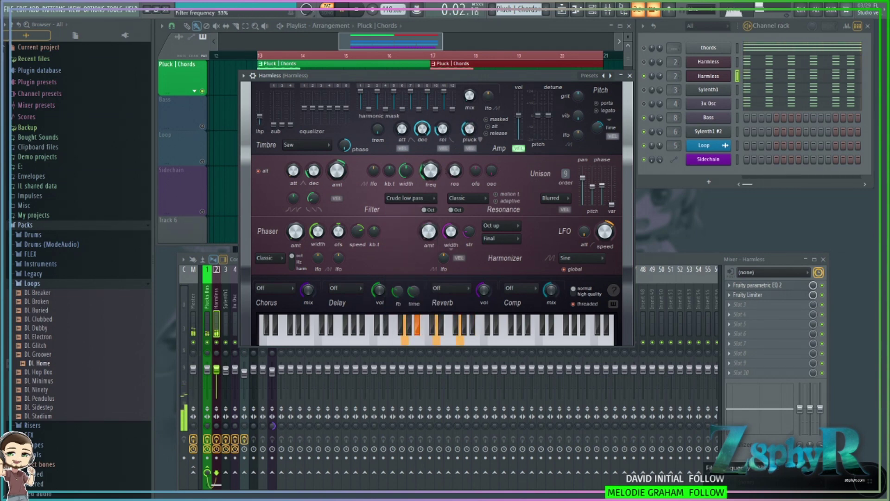
pyautogui.press('space')
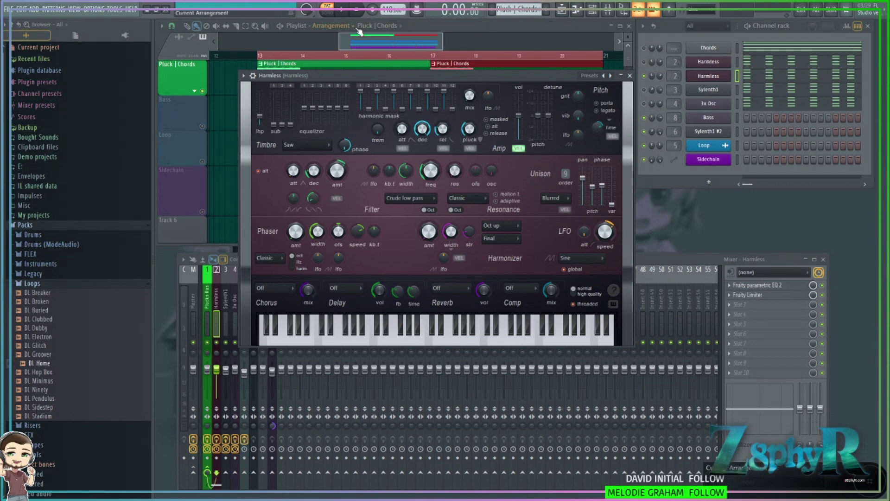
# Set the clone's pluck decay length to 35% and the filter envelope decay length to about 221 ms, playing the pattern to audition them.
pyautogui.moveTo(491, 76); pyautogui.dragTo(491, 57)
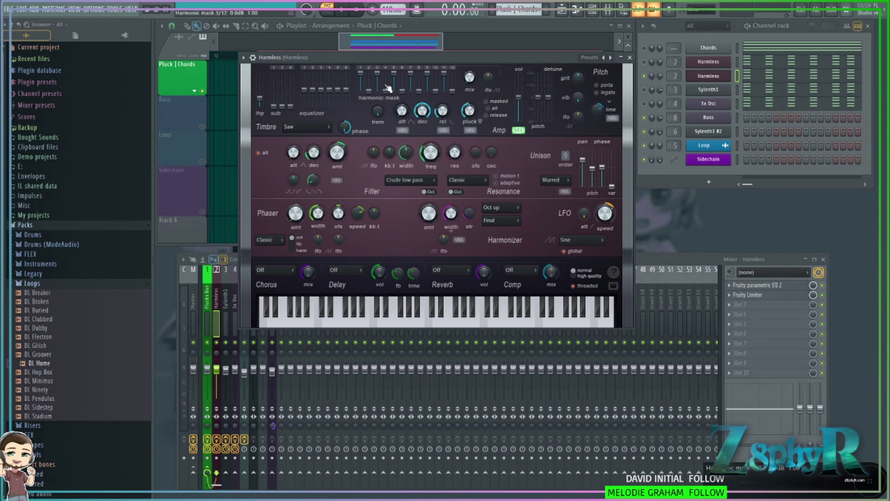
pyautogui.moveTo(400, 54)
pyautogui.mouseDown()
pyautogui.moveTo(389, 33)
pyautogui.moveTo(411, 58)
pyautogui.mouseUp()
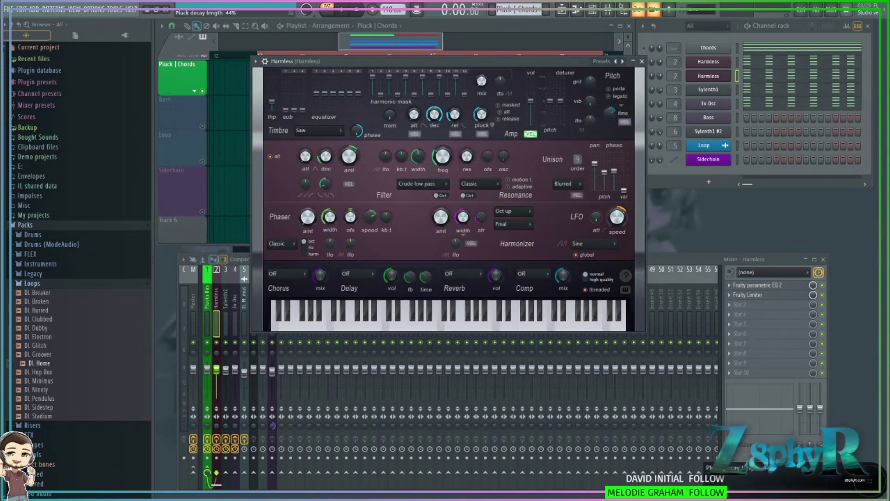
pyautogui.moveTo(578, 61); pyautogui.dragTo(566, 29)
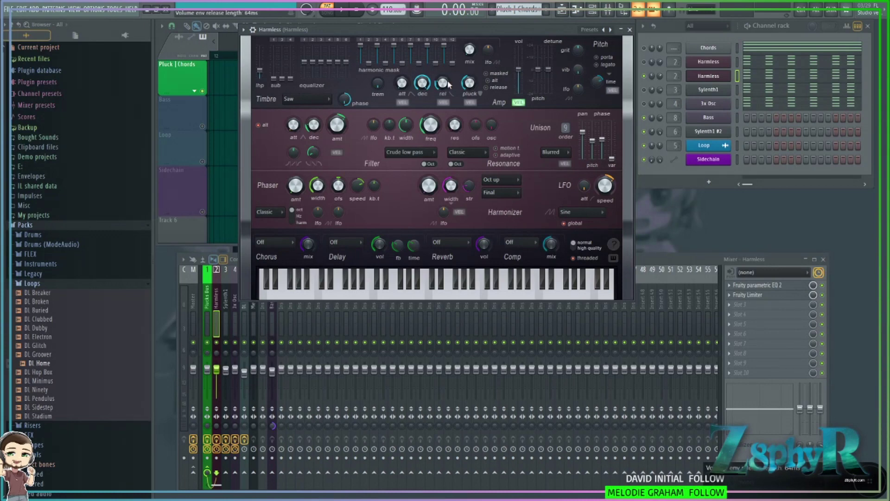
pyautogui.click(737, 64)
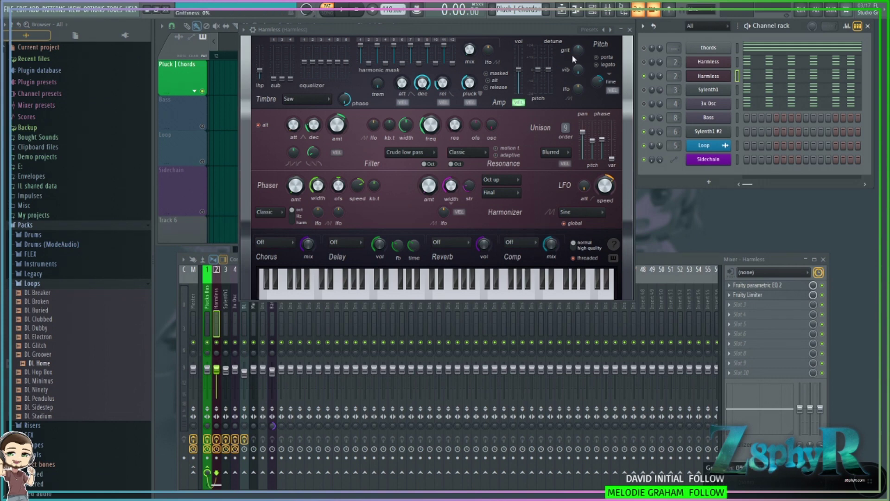
pyautogui.click(470, 83)
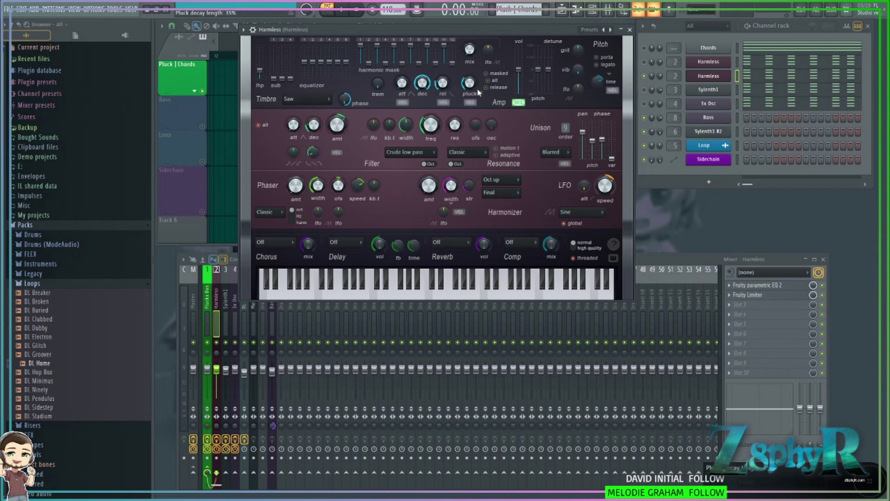
pyautogui.press('space')
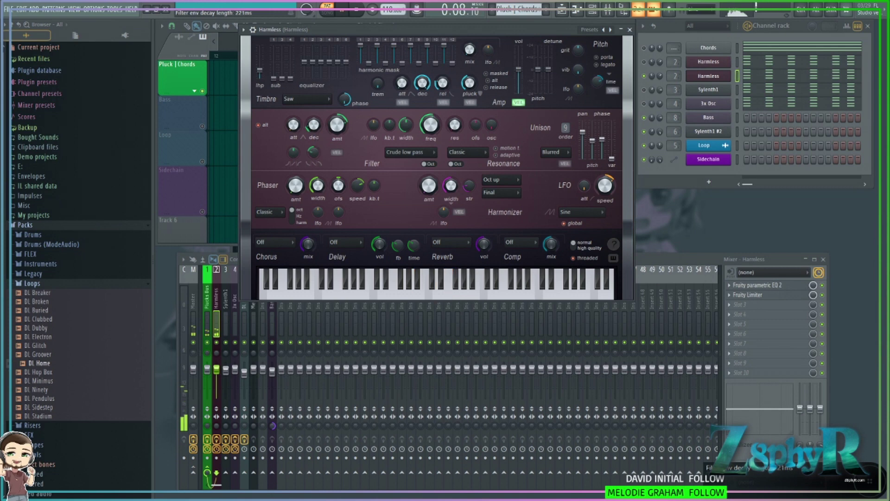
pyautogui.press('space')
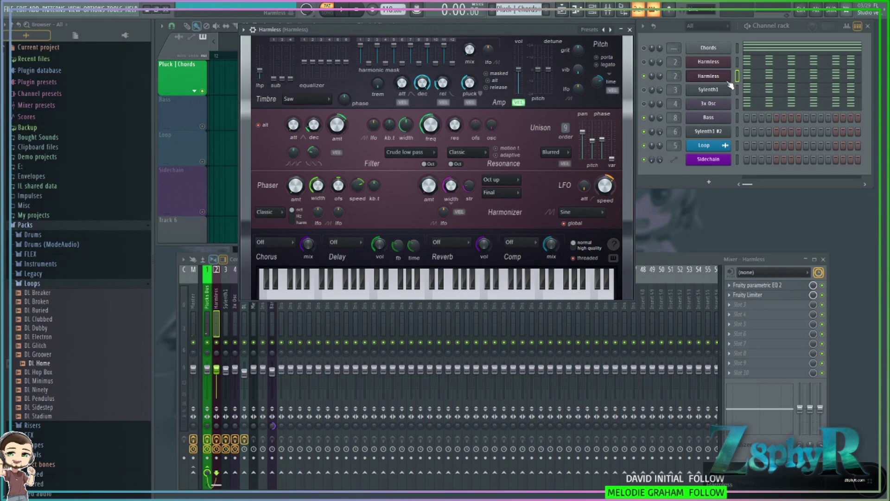
# Change the cloned Harmless timbre from Saw to Squaretooth and adjust its phase randomness.
pyautogui.click(760, 75)
pyautogui.click(819, 54)
pyautogui.click(306, 99)
pyautogui.click(301, 111)
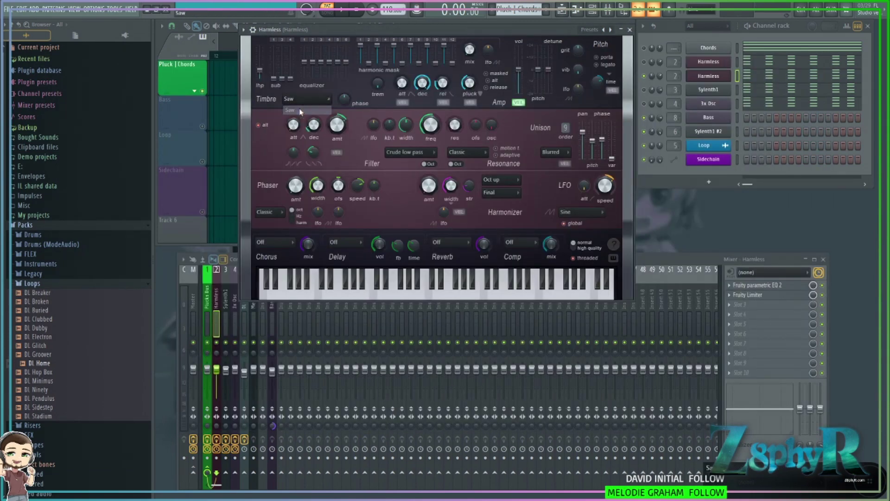
pyautogui.click(304, 99)
pyautogui.click(299, 108)
pyautogui.click(304, 99)
pyautogui.click(314, 155)
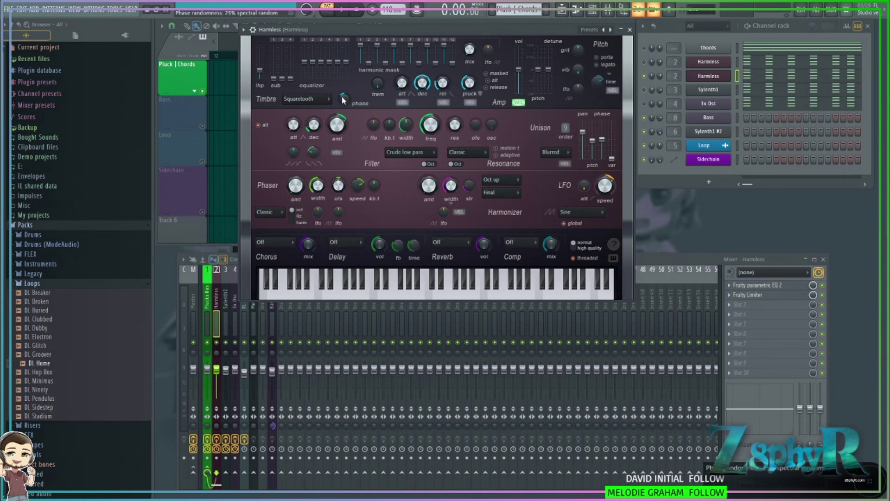
pyautogui.moveTo(347, 105); pyautogui.dragTo(345, 114)
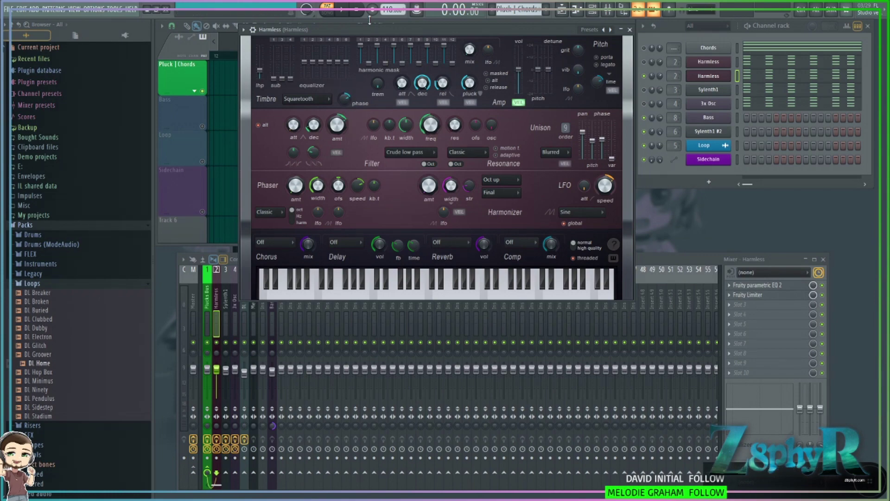
# Play the pattern and shape the clone's timbre equalizer bands, with band 6 at about 2.1 dB.
pyautogui.moveTo(373, 29); pyautogui.dragTo(443, 121)
pyautogui.moveTo(630, 124); pyautogui.dragTo(544, 49)
pyautogui.press('space')
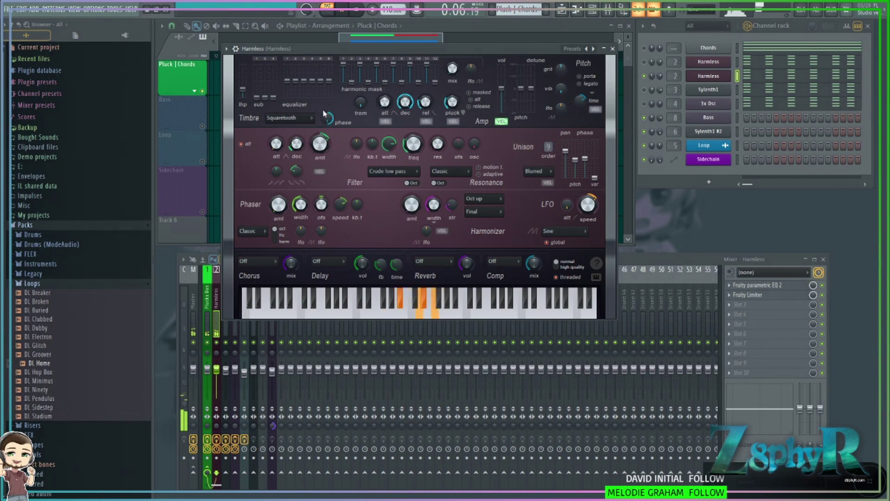
pyautogui.moveTo(296, 82)
pyautogui.mouseDown()
pyautogui.moveTo(321, 75)
pyautogui.moveTo(305, 84)
pyautogui.mouseUp()
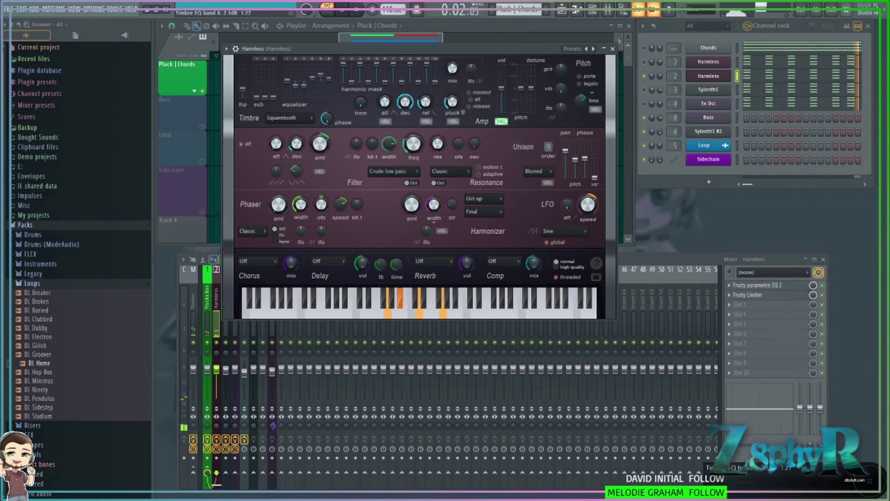
# Set the clone's timbre to Saw and check the Plucks Bus mixer track's effects while the pattern plays.
pyautogui.click(289, 118)
pyautogui.click(305, 128)
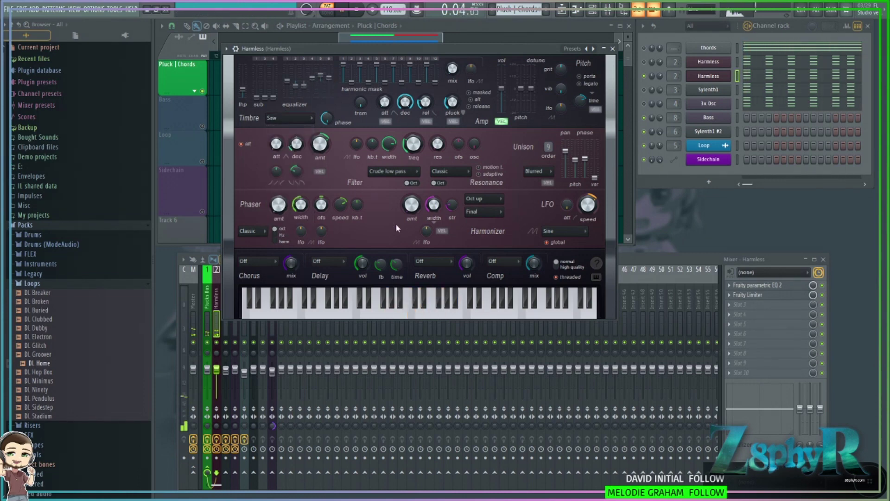
pyautogui.click(247, 326)
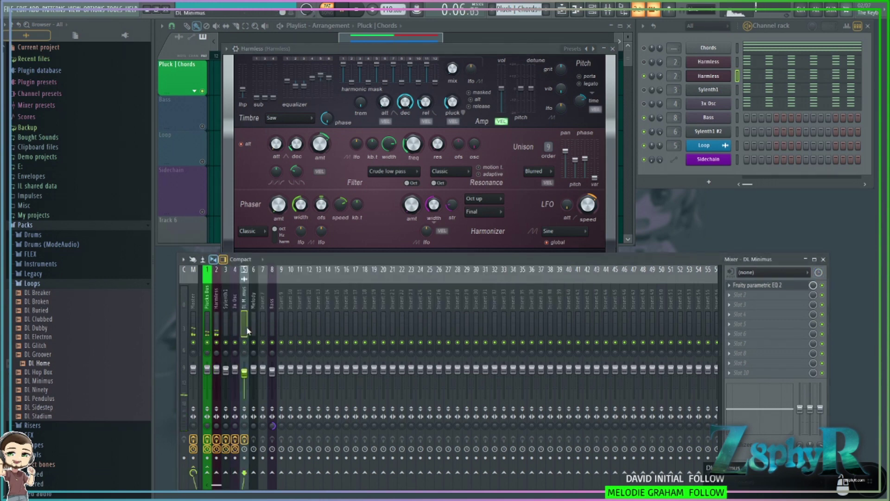
pyautogui.click(207, 325)
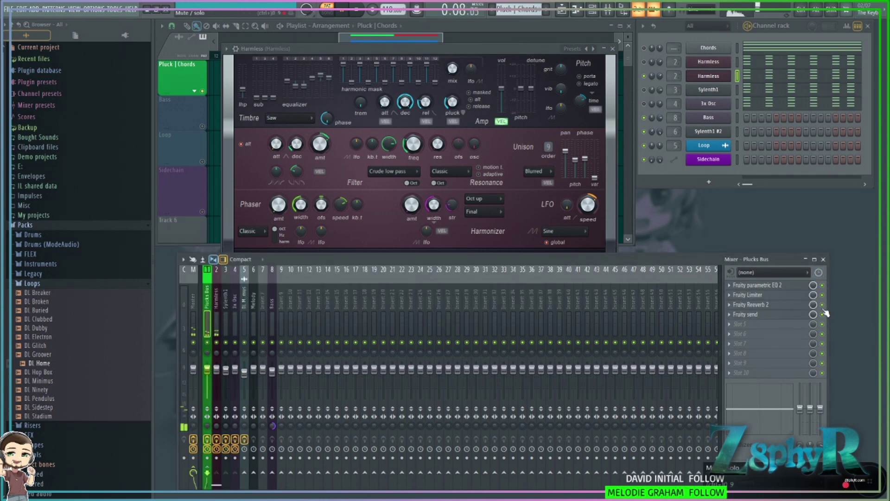
pyautogui.click(336, 45)
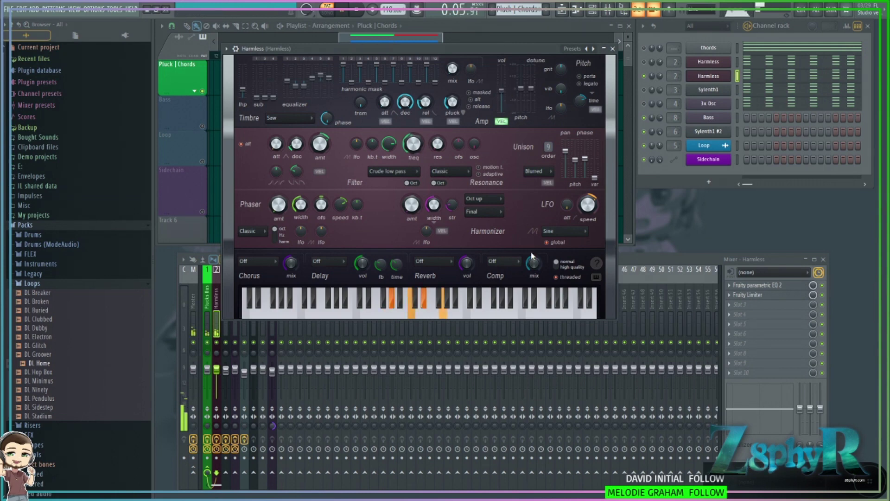
# Set the clone's compression type to Warming and stop playback.
pyautogui.click(503, 261)
pyautogui.click(510, 285)
pyautogui.click(511, 266)
pyautogui.click(499, 293)
pyautogui.press('space')
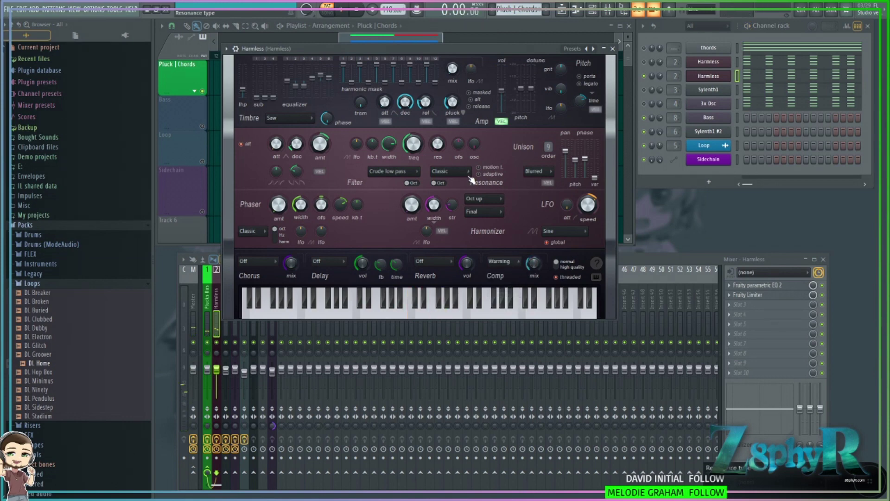
# Set the clone's chorus type to Classic and its delay type to Stereoized.
pyautogui.moveTo(451, 52); pyautogui.dragTo(478, 44)
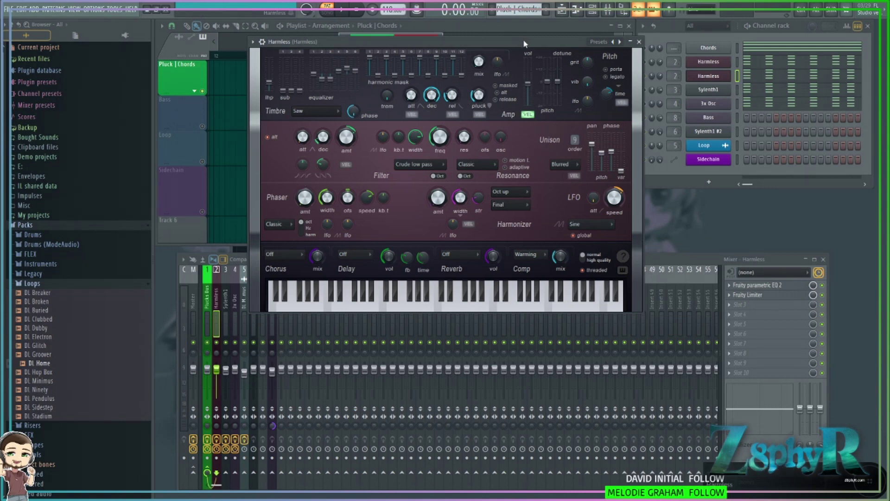
pyautogui.moveTo(521, 40); pyautogui.dragTo(529, 39)
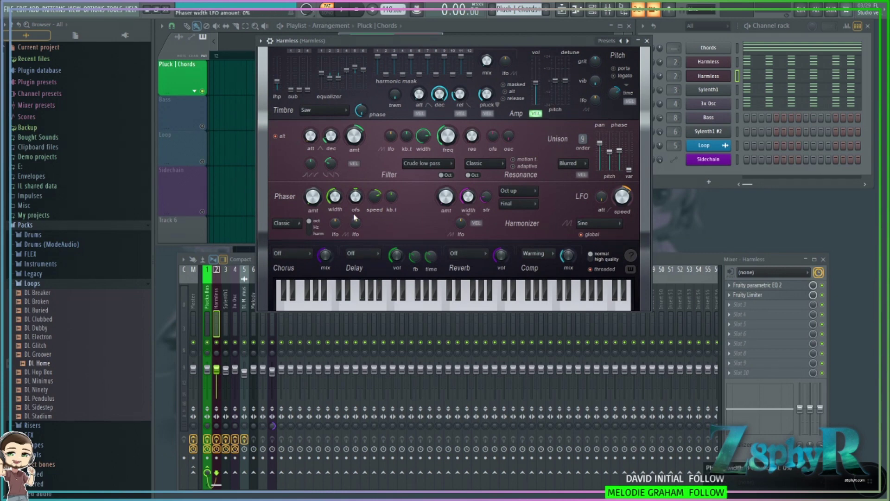
pyautogui.click(311, 253)
pyautogui.click(288, 272)
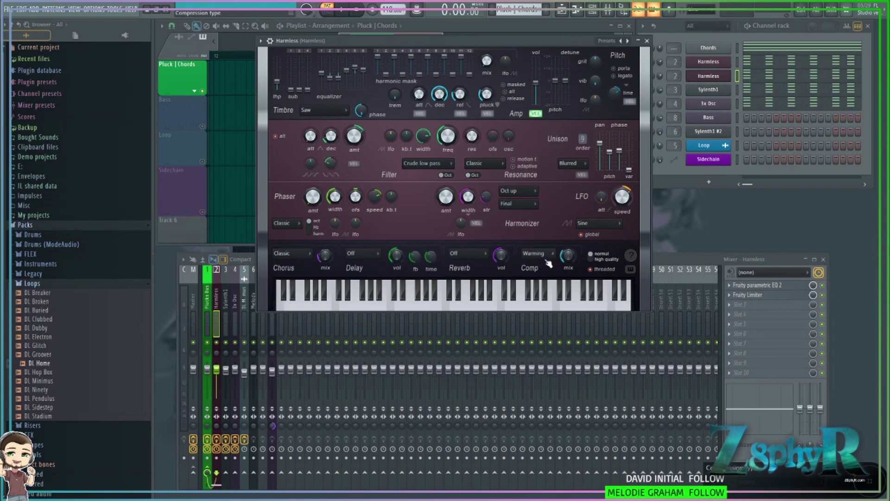
pyautogui.click(364, 259)
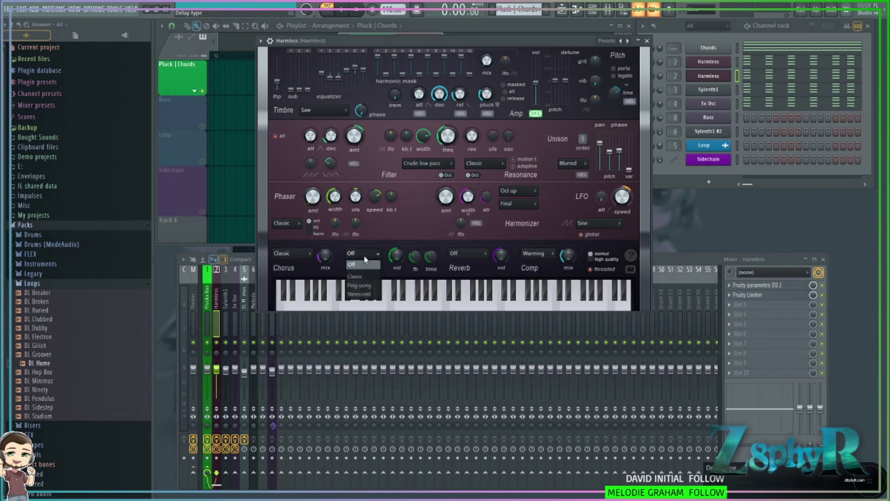
pyautogui.click(362, 294)
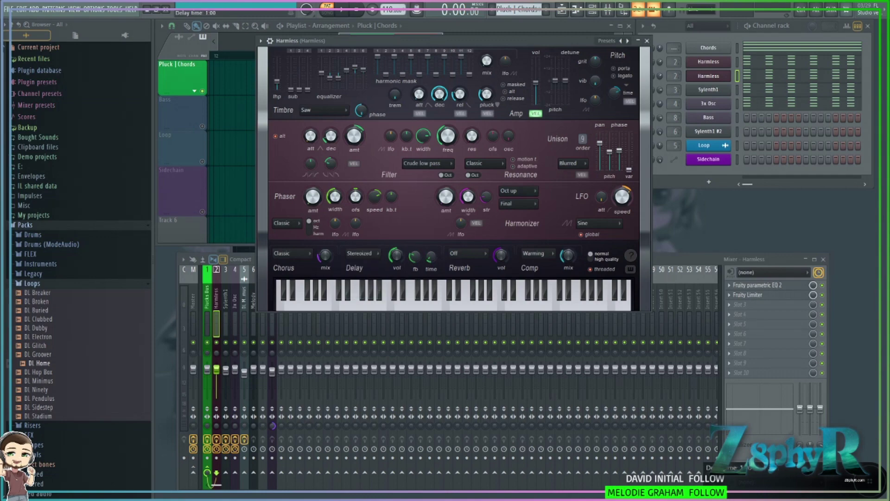
# Play the pattern while adjusting the delay feedback, pluck decay, resonance and harmonizer amount, with the filter frequency at about 19%, then stop playback.
pyautogui.moveTo(480, 38); pyautogui.dragTo(509, 97)
pyautogui.press('space')
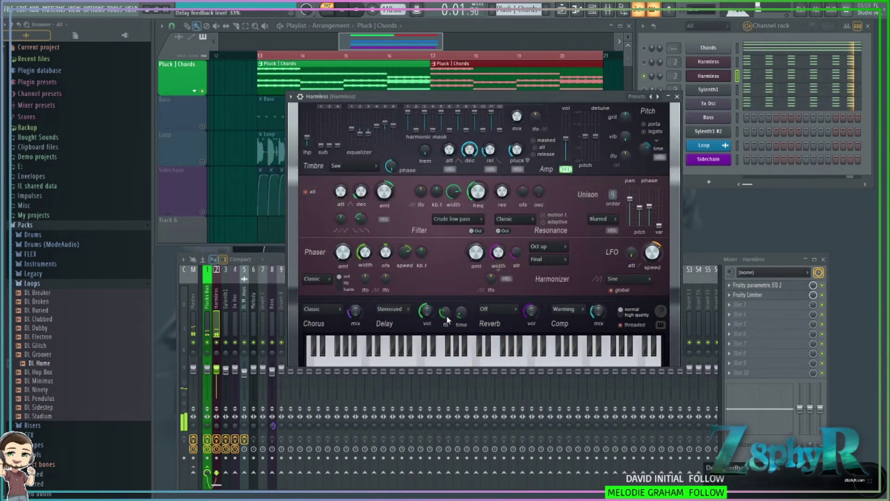
pyautogui.moveTo(446, 319)
pyautogui.mouseDown()
pyautogui.moveTo(446, 300)
pyautogui.moveTo(446, 316)
pyautogui.mouseUp()
pyautogui.moveTo(478, 191); pyautogui.dragTo(478, 190)
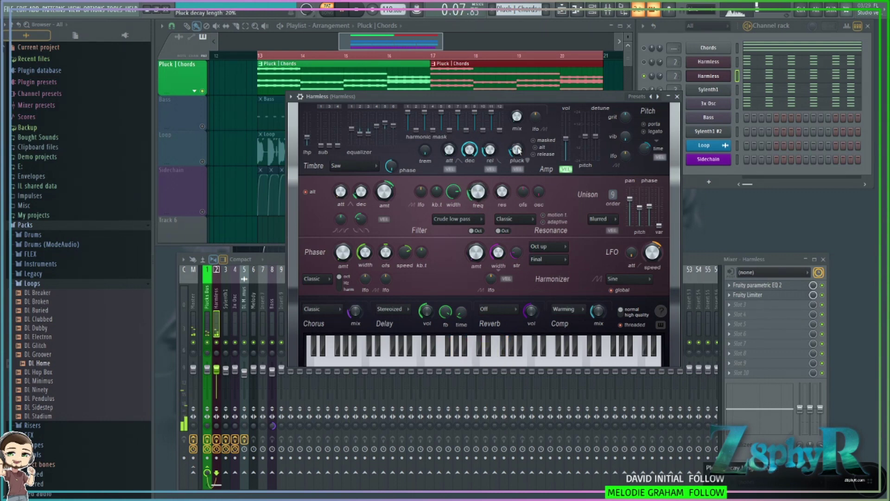
pyautogui.moveTo(502, 191); pyautogui.dragTo(502, 184)
pyautogui.moveTo(476, 252); pyautogui.dragTo(476, 253)
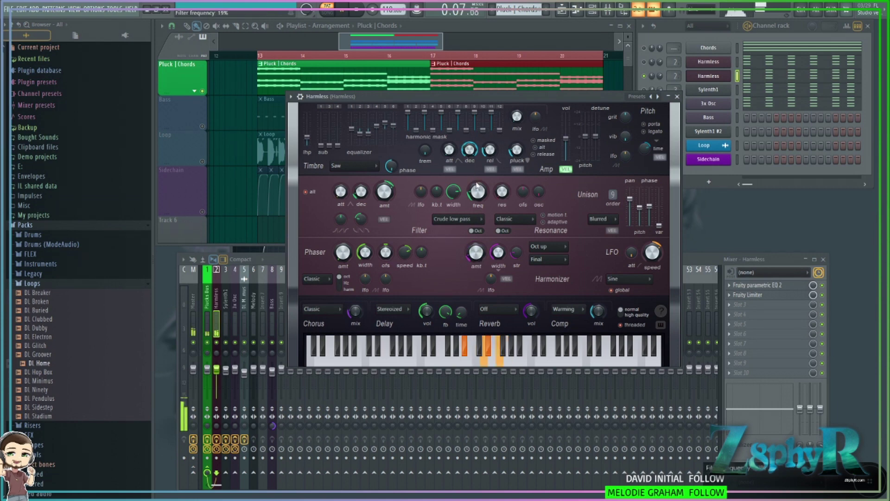
pyautogui.click(358, 10)
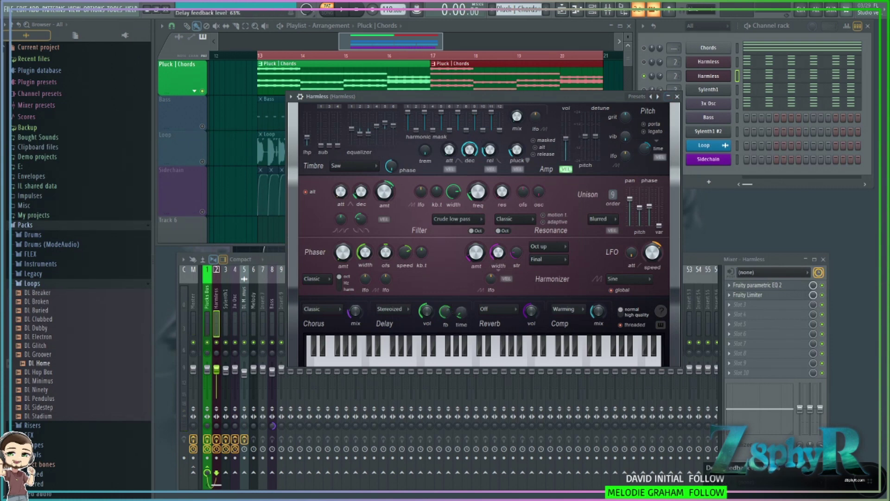
# Turn the clone's delay off and keep Saw as its timbre.
pyautogui.click(403, 309)
pyautogui.click(392, 321)
pyautogui.click(345, 167)
pyautogui.click(339, 176)
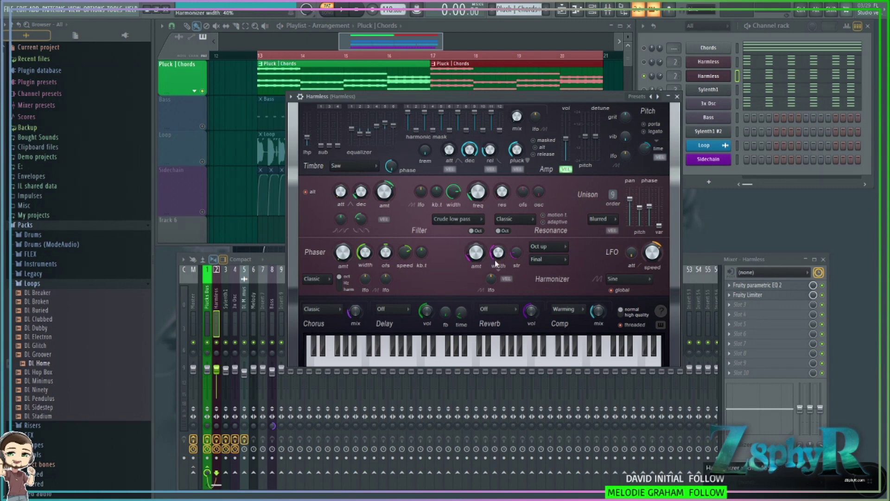
# Set the clone's unison type to Classic and review the other unison types.
pyautogui.click(602, 219)
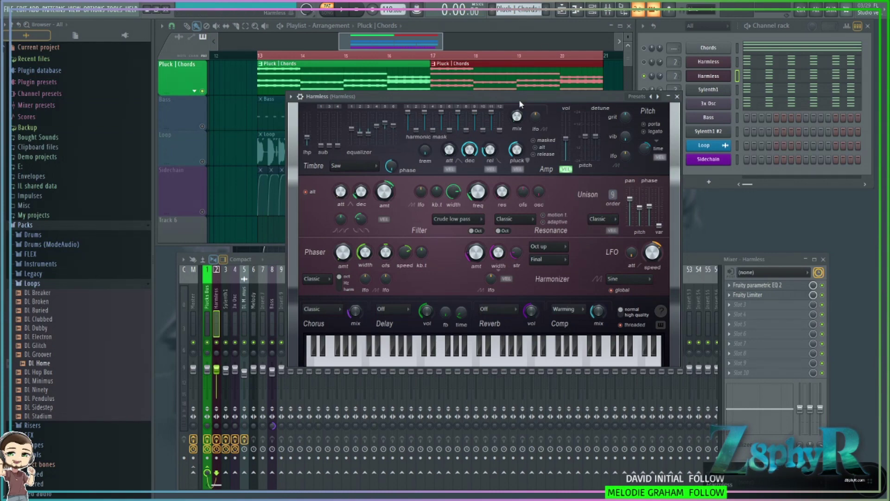
pyautogui.moveTo(521, 100); pyautogui.dragTo(542, 84)
pyautogui.scroll(1, 636, 180)
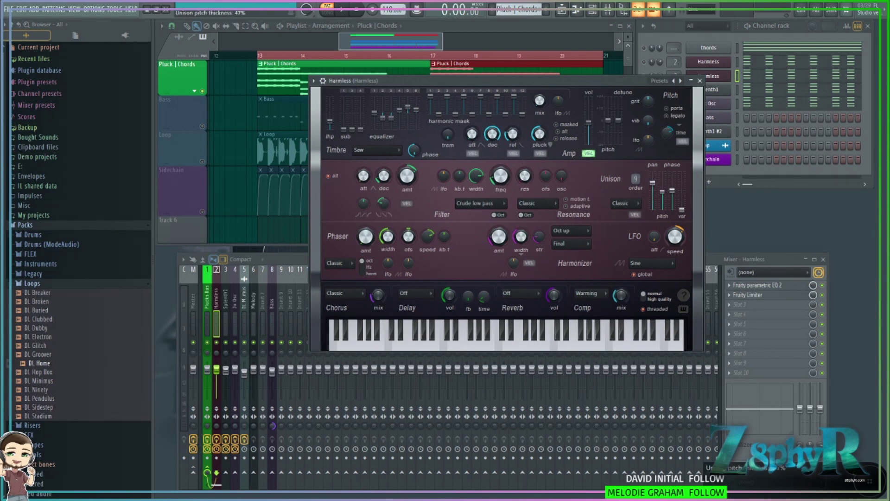
pyautogui.click(624, 203)
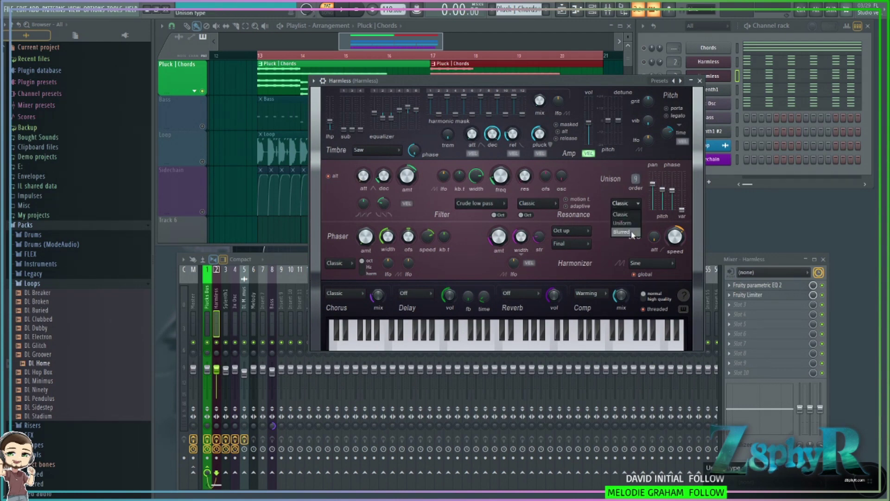
pyautogui.click(622, 215)
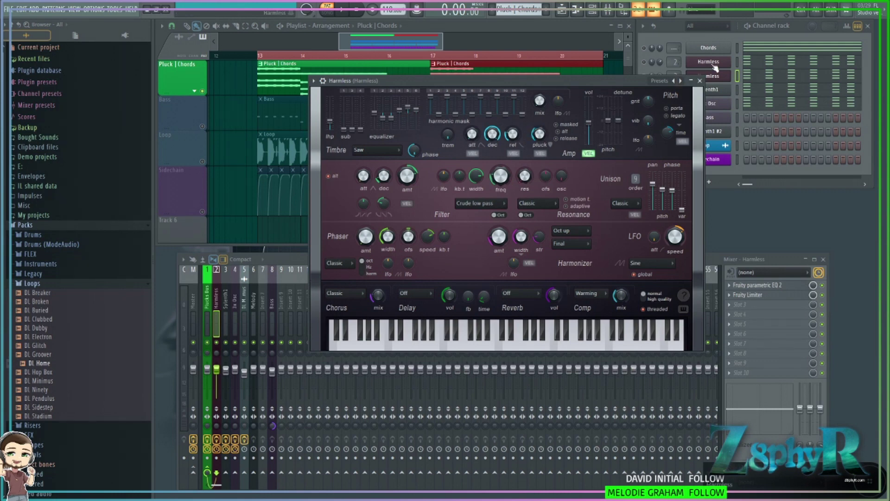
# Move the Harmless window off the channel rack, play the pattern briefly and close the Harmless window.
pyautogui.click(788, 32)
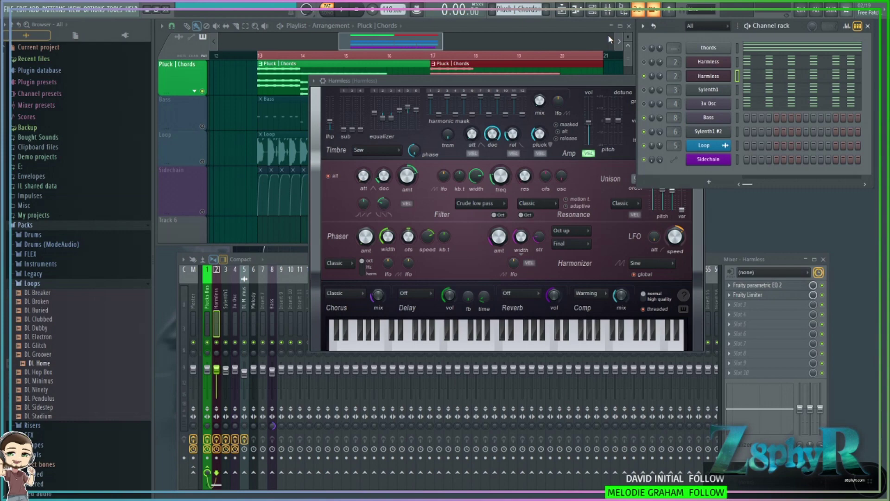
pyautogui.click(545, 85)
pyautogui.moveTo(545, 84); pyautogui.dragTo(475, 84)
pyautogui.click(651, 27)
pyautogui.click(654, 28)
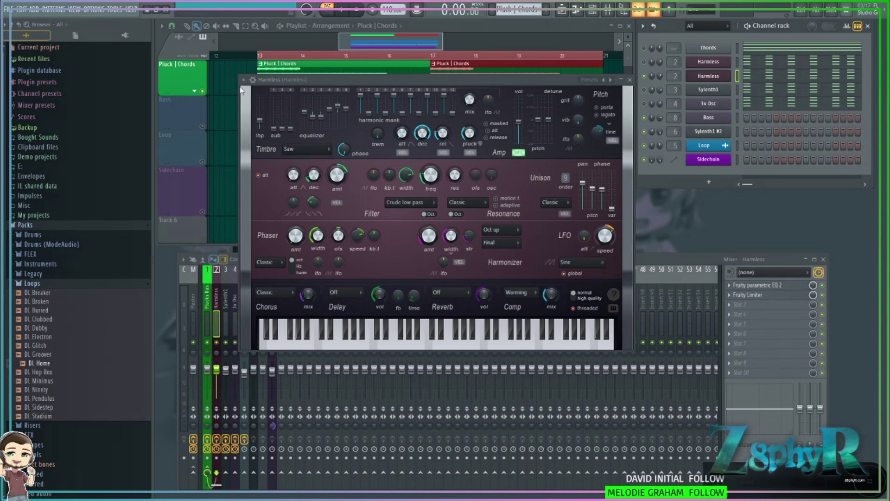
pyautogui.press('space')
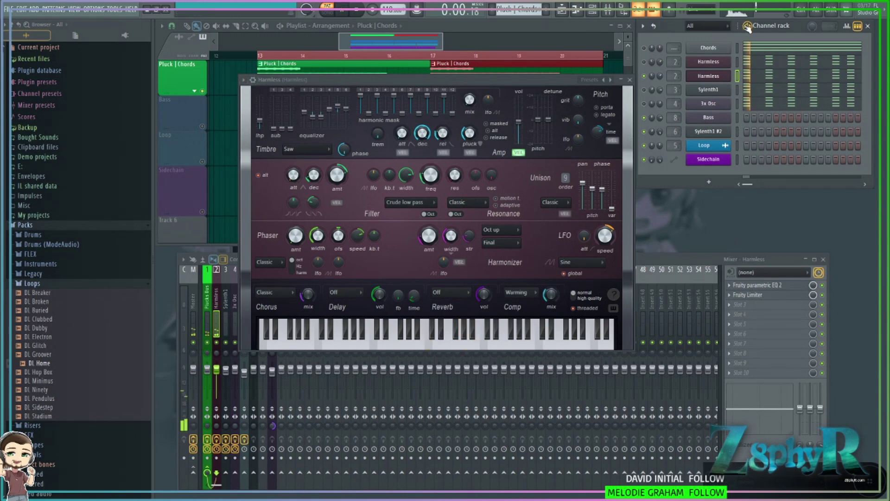
pyautogui.press('space')
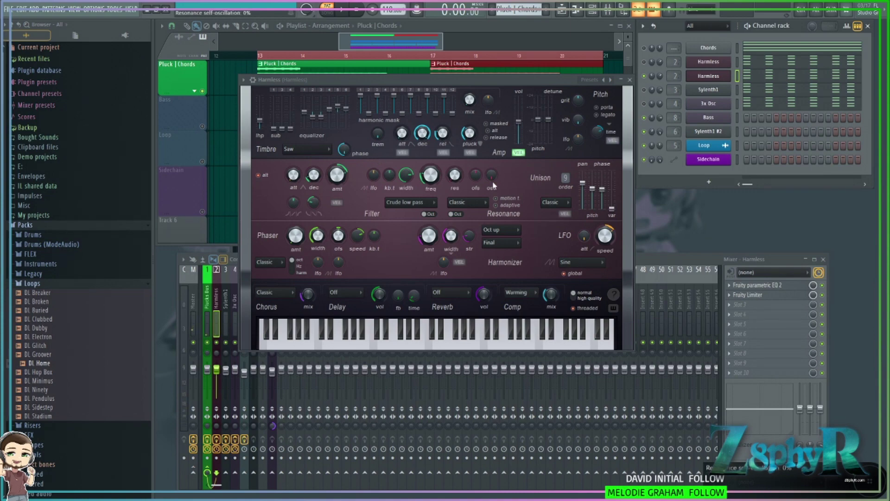
pyautogui.moveTo(529, 79); pyautogui.dragTo(779, 122)
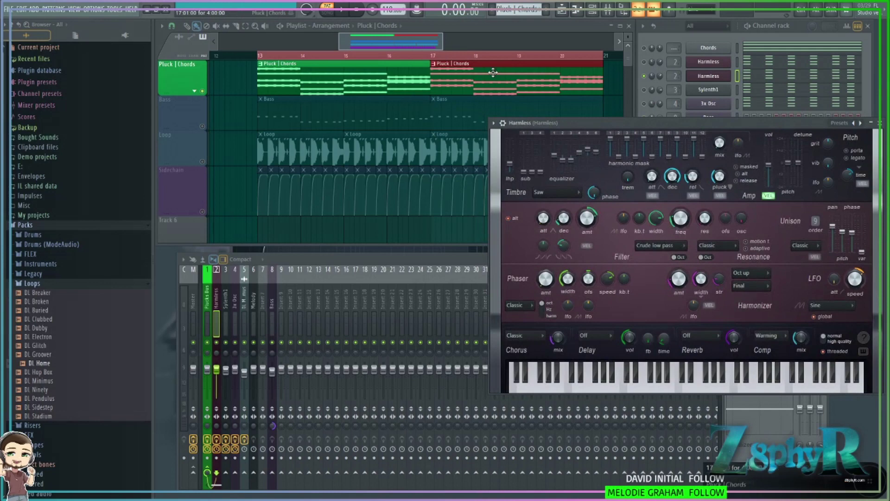
pyautogui.click(880, 123)
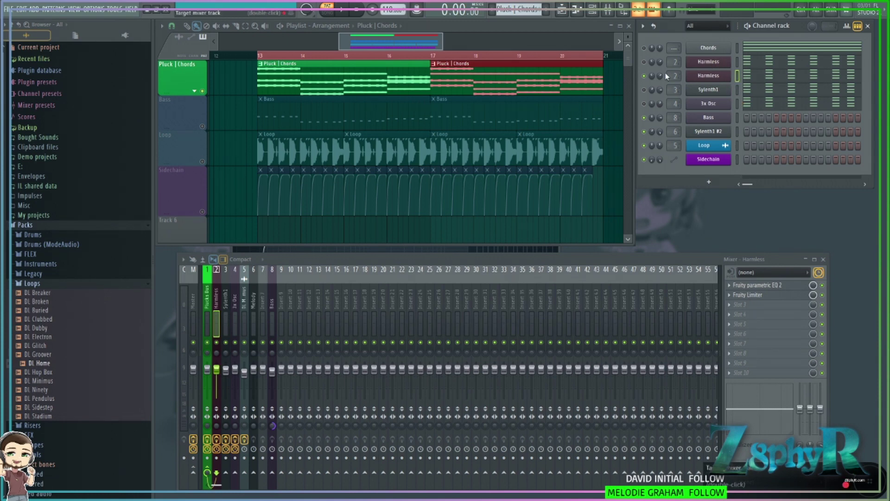
# Reopen the cloned Harmless channel's editor and clone that channel again.
pyautogui.click(710, 76)
pyautogui.moveTo(691, 122); pyautogui.dragTo(407, 121)
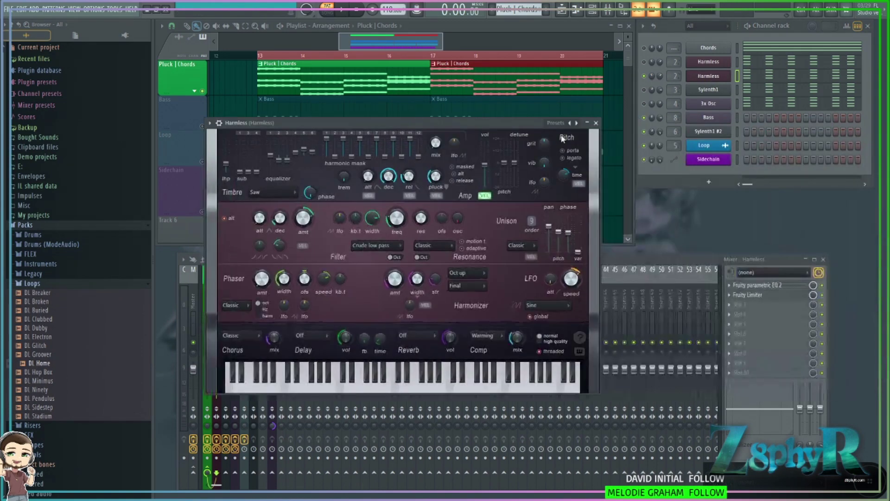
pyautogui.click(576, 124)
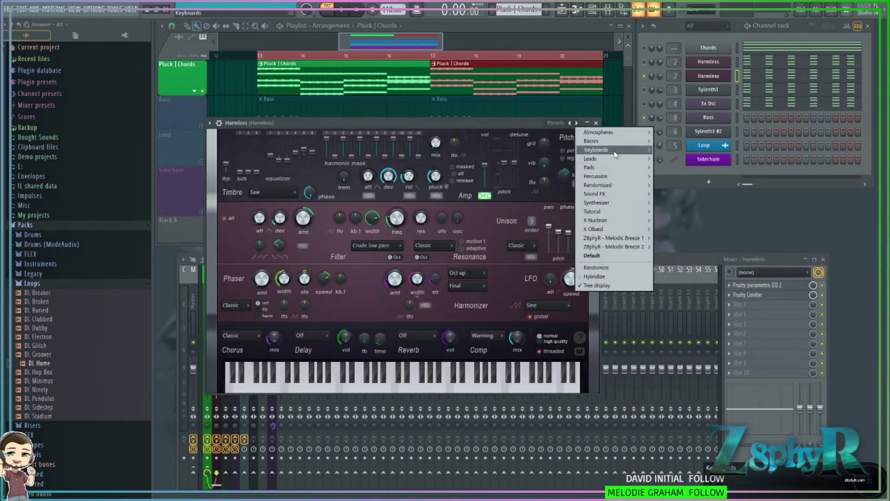
pyautogui.rightClick(710, 71)
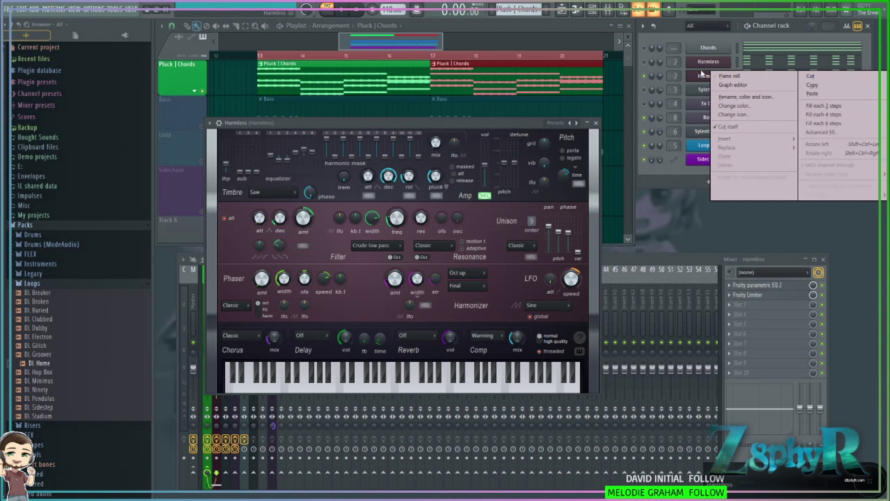
pyautogui.click(766, 156)
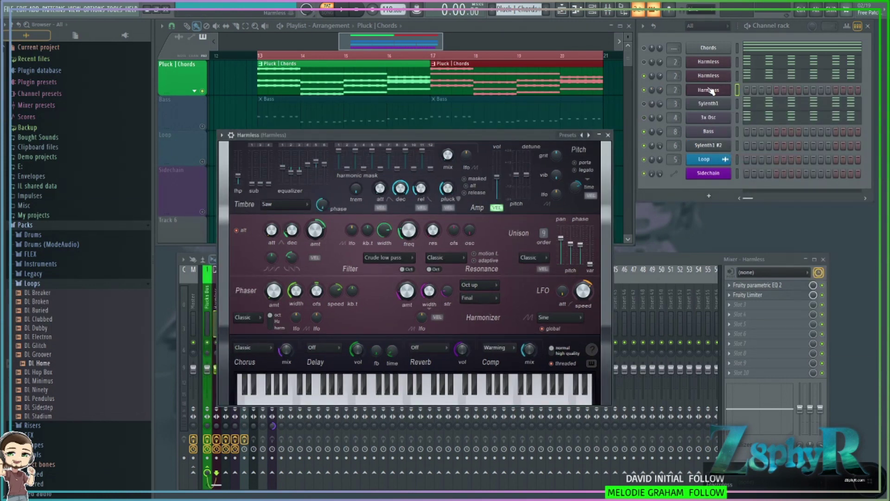
# Load the Dream Keys FG preset from the Keyboards category into the new Harmless clone.
pyautogui.click(589, 135)
pyautogui.moveTo(617, 158)
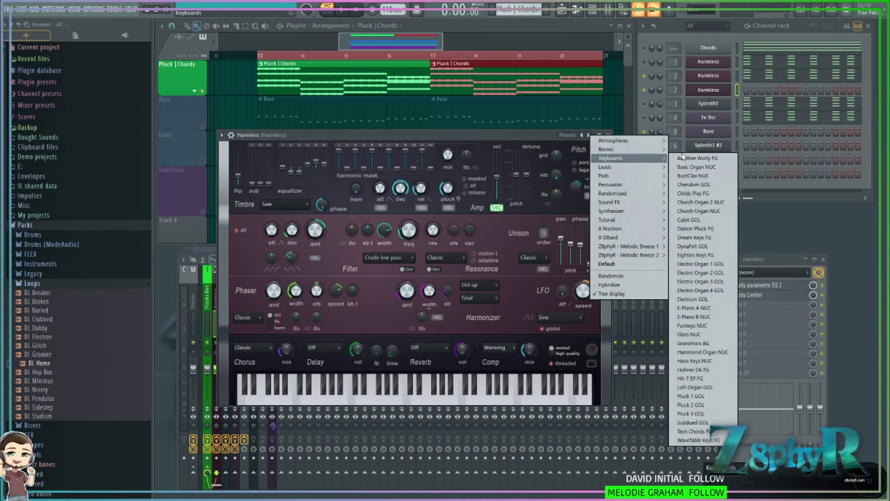
pyautogui.click(714, 237)
pyautogui.moveTo(467, 138); pyautogui.dragTo(512, 68)
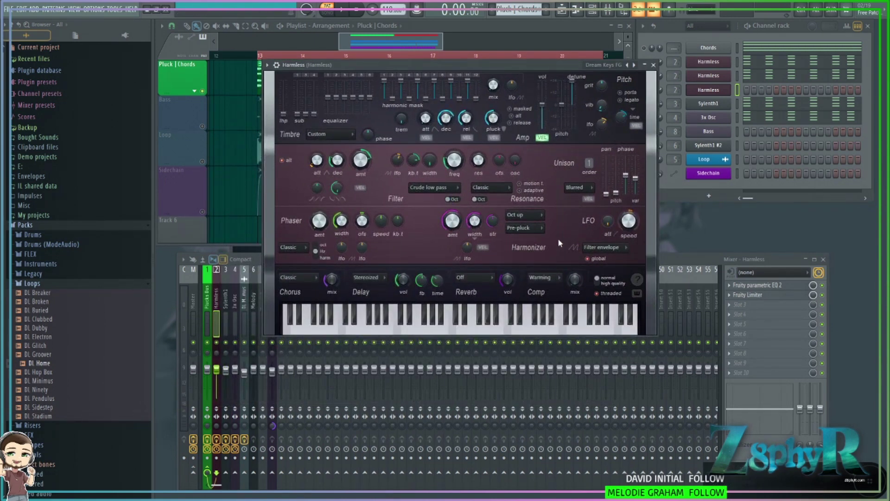
# Turn off the delay and chorus of the Dream Keys FG preset.
pyautogui.click(371, 278)
pyautogui.click(368, 288)
pyautogui.click(293, 277)
pyautogui.click(302, 290)
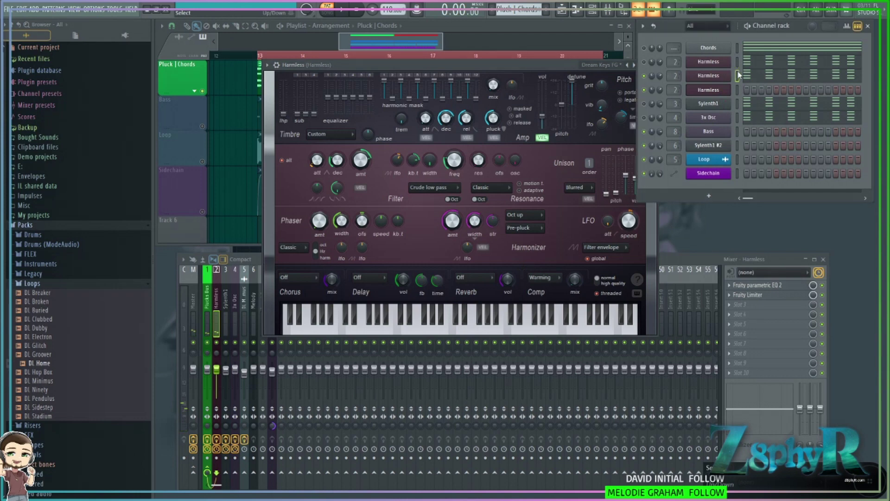
# Copy the chord notes from the second Harmless channel and paste them into the new third Harmless channel.
pyautogui.rightClick(713, 73)
pyautogui.click(813, 85)
pyautogui.rightClick(713, 87)
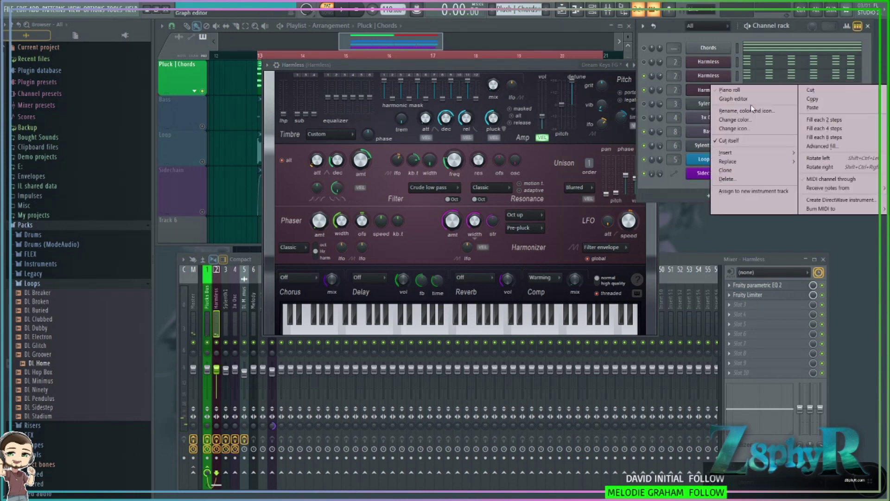
pyautogui.click(828, 109)
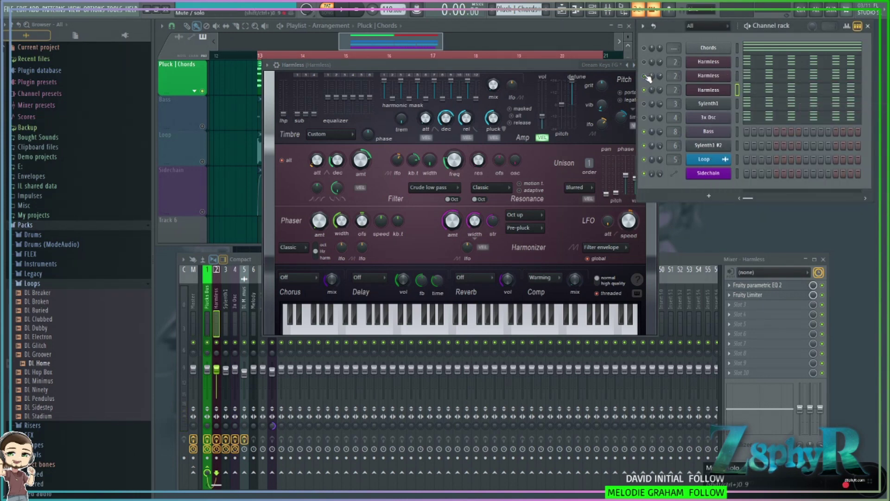
# Play the pattern and set the new clone's unison order to 5.
pyautogui.press('space')
pyautogui.moveTo(547, 67); pyautogui.dragTo(515, 58)
pyautogui.scroll(5, 559, 156)
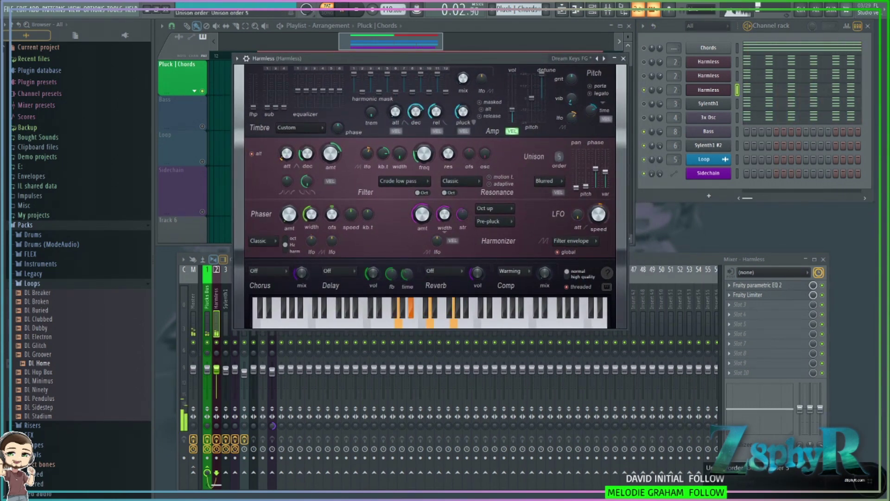
# Raise the unison panning and set the unison type to Classic for the Dream Keys FG sound.
pyautogui.moveTo(582, 181); pyautogui.dragTo(582, 159)
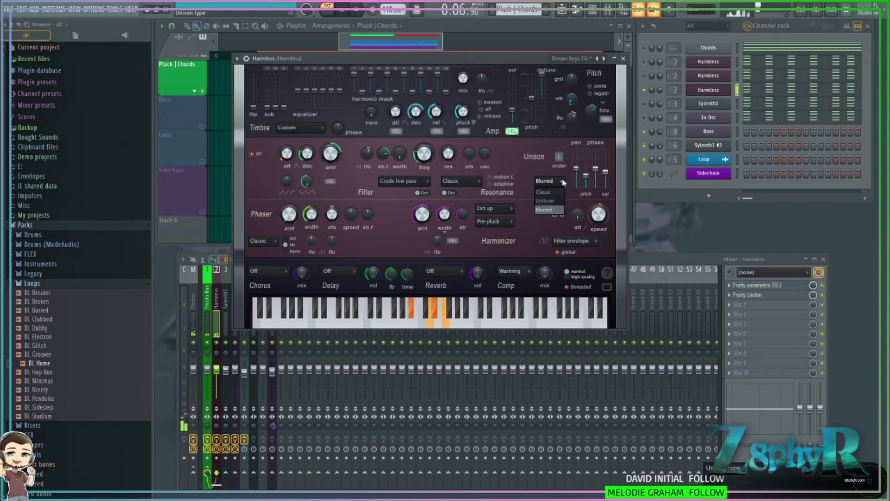
pyautogui.click(548, 182)
pyautogui.click(550, 191)
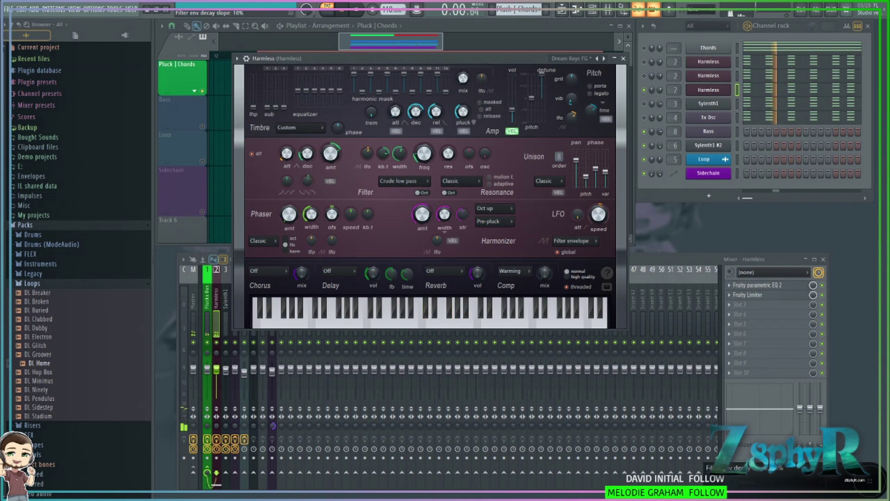
# Adjust the filter envelope's attack length and the volume envelope's release during playback.
pyautogui.moveTo(287, 154); pyautogui.dragTo(287, 150)
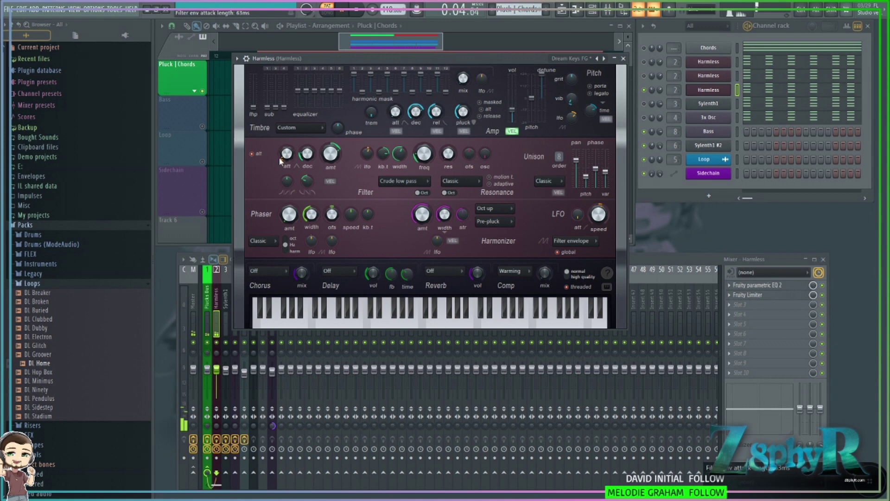
pyautogui.moveTo(442, 121); pyautogui.dragTo(436, 118)
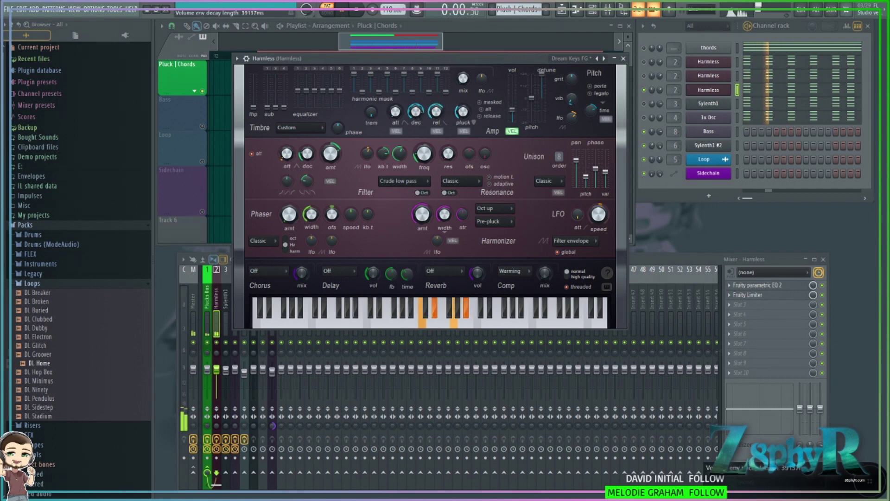
pyautogui.moveTo(436, 119); pyautogui.dragTo(436, 113)
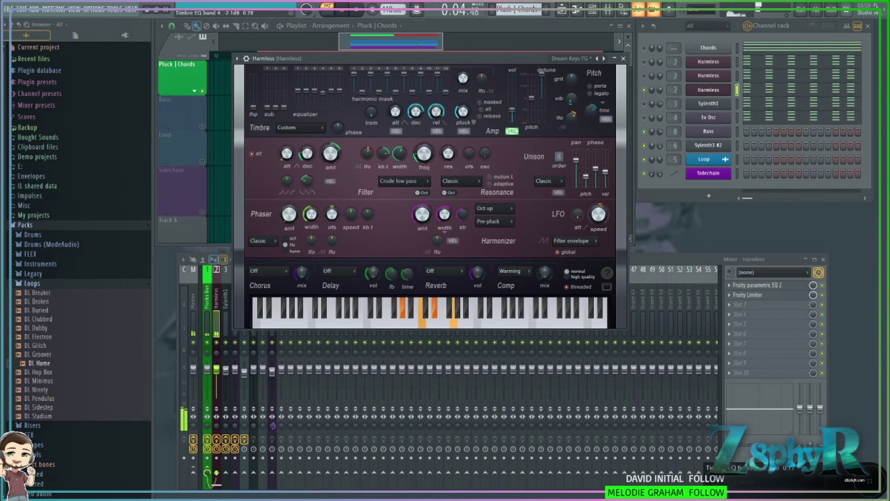
# Reshape the timbre equalizer bands of the Dream Keys FG sound, comparing the changes during playback.
pyautogui.moveTo(331, 90); pyautogui.dragTo(331, 94)
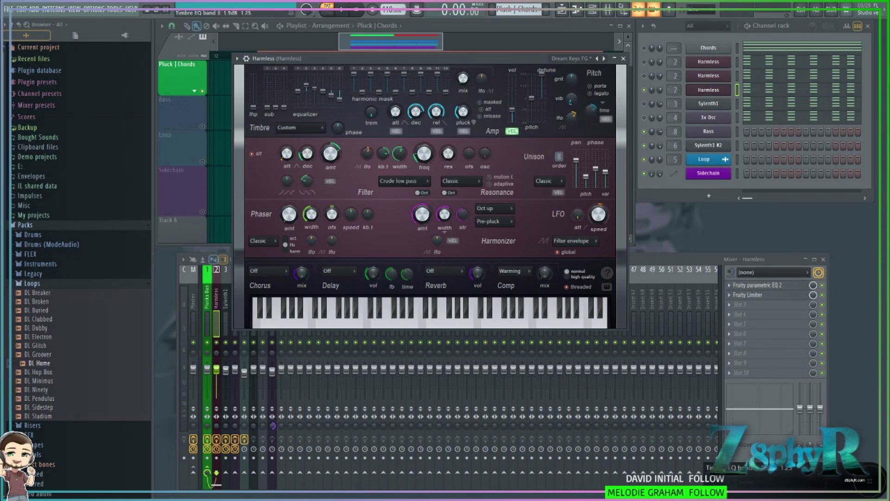
pyautogui.moveTo(310, 92); pyautogui.dragTo(310, 90)
pyautogui.press('space')
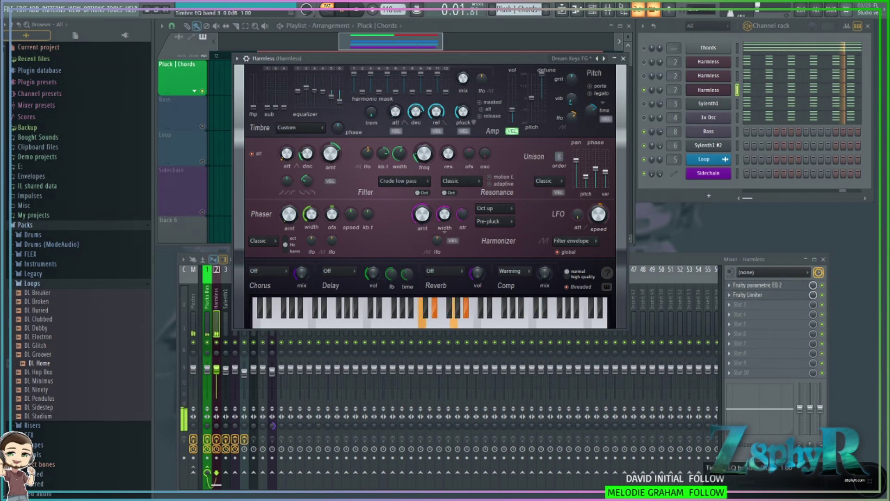
pyautogui.moveTo(306, 88); pyautogui.dragTo(306, 97)
pyautogui.moveTo(314, 90); pyautogui.dragTo(332, 100)
pyautogui.moveTo(339, 101); pyautogui.dragTo(306, 95)
pyautogui.press('space')
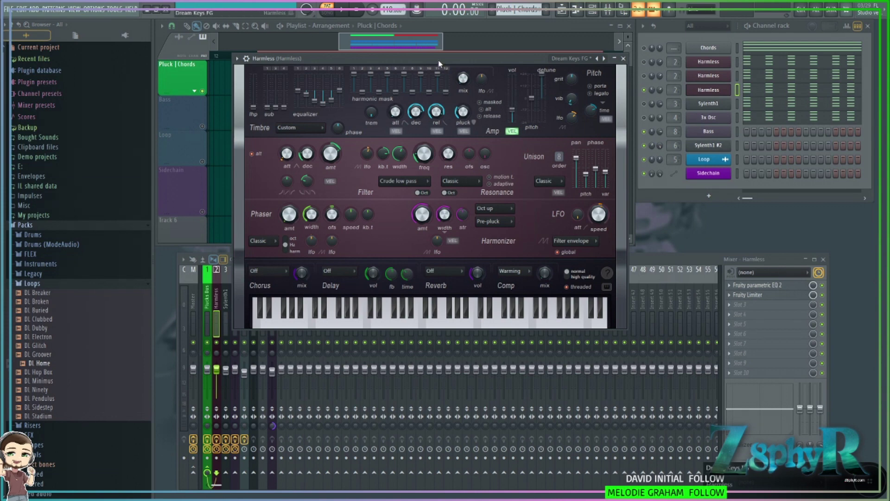
# Load the E-Piano A NUC preset from the Keyboards category into the third Harmless channel and play the pattern.
pyautogui.moveTo(438, 59); pyautogui.dragTo(440, 60)
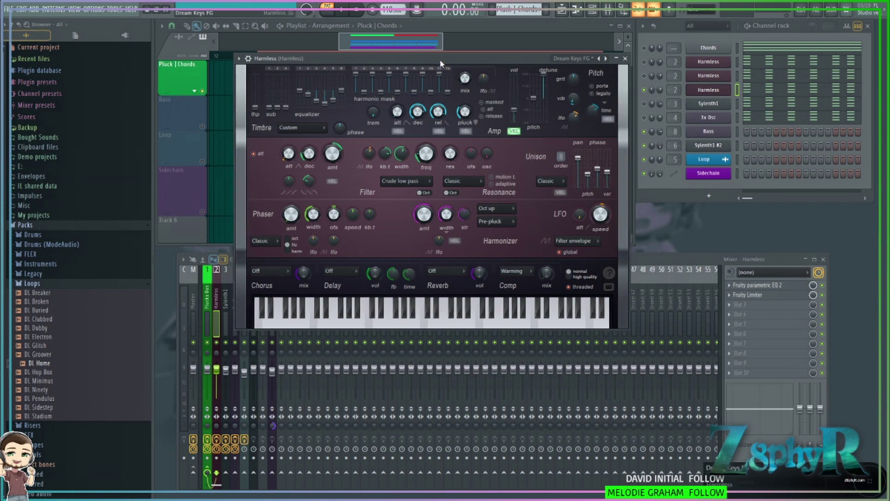
pyautogui.rightClick(606, 59)
pyautogui.moveTo(631, 85)
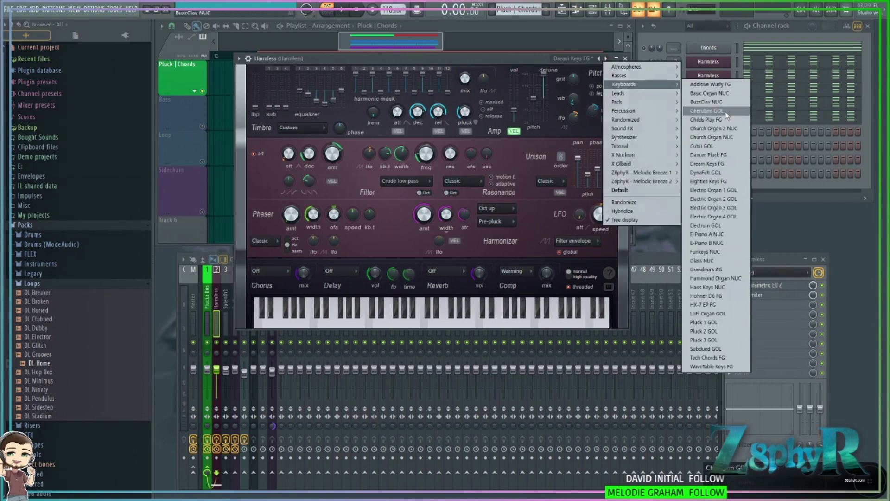
pyautogui.click(714, 234)
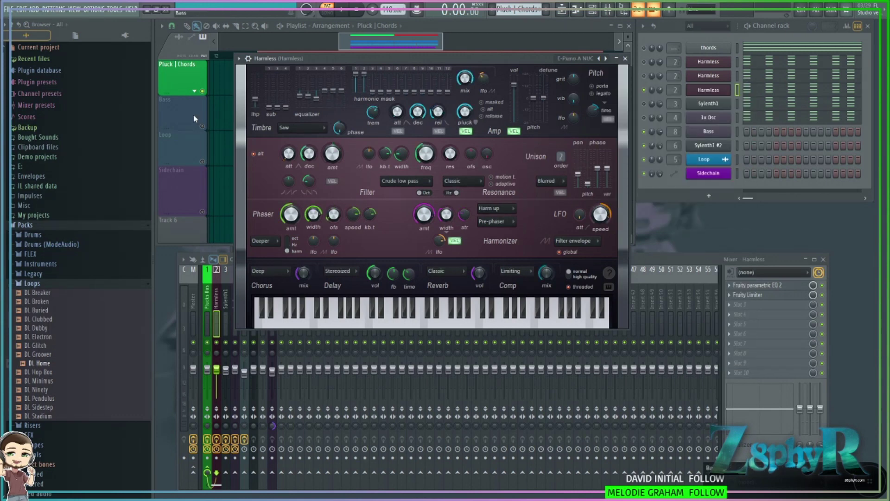
pyautogui.press('space')
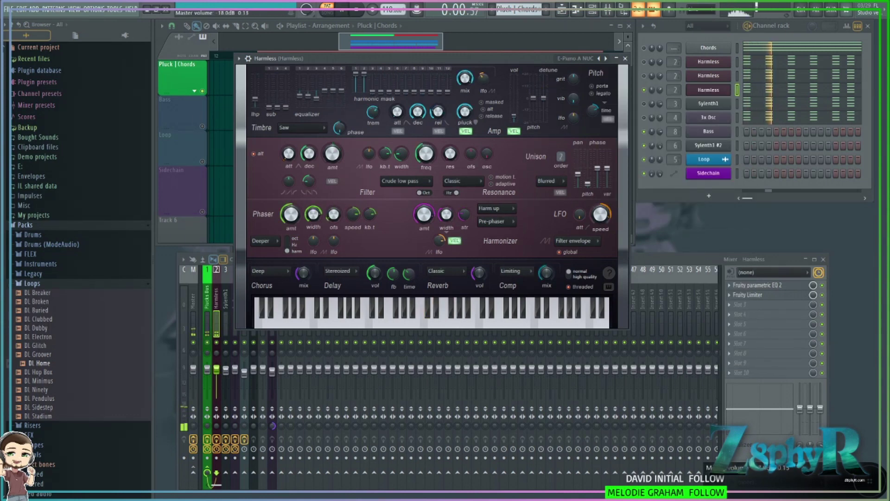
# Turn off the reverb, chorus and delay of the E-Piano A NUC preset and stop playback.
pyautogui.click(441, 271)
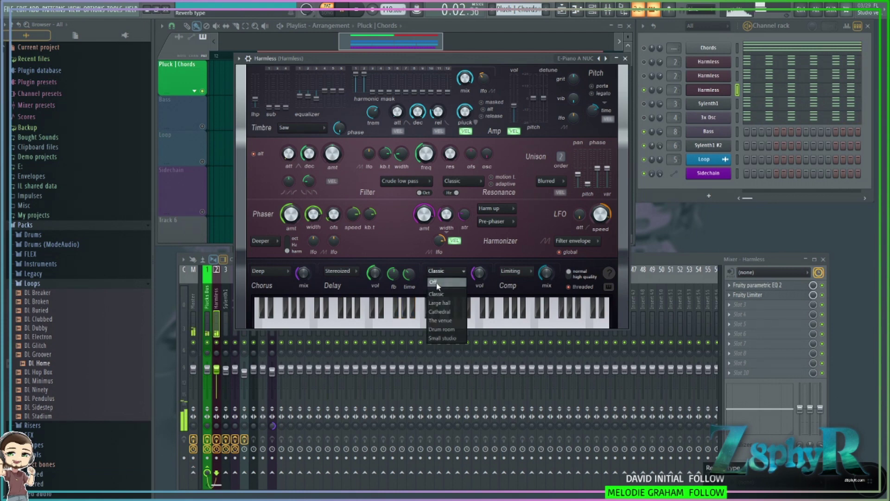
pyautogui.click(434, 282)
pyautogui.click(270, 271)
pyautogui.click(272, 283)
pyautogui.click(341, 270)
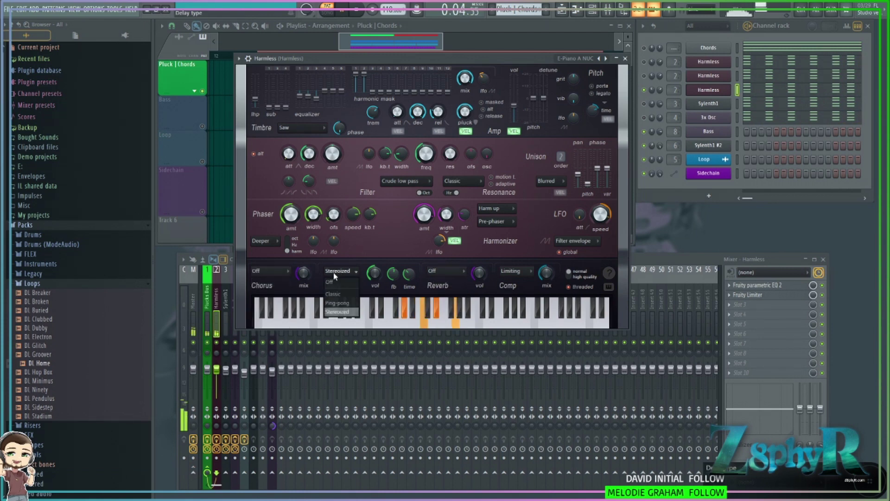
pyautogui.click(336, 282)
pyautogui.press('space')
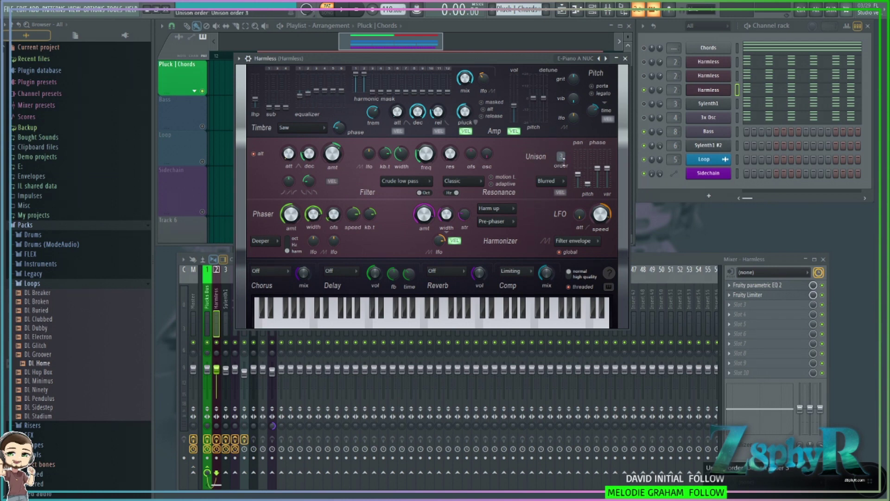
# Set the E-Piano A NUC sound's unison order to 4 and its unison type to Classic.
pyautogui.click(552, 181)
pyautogui.click(550, 191)
pyautogui.moveTo(441, 56); pyautogui.dragTo(452, 40)
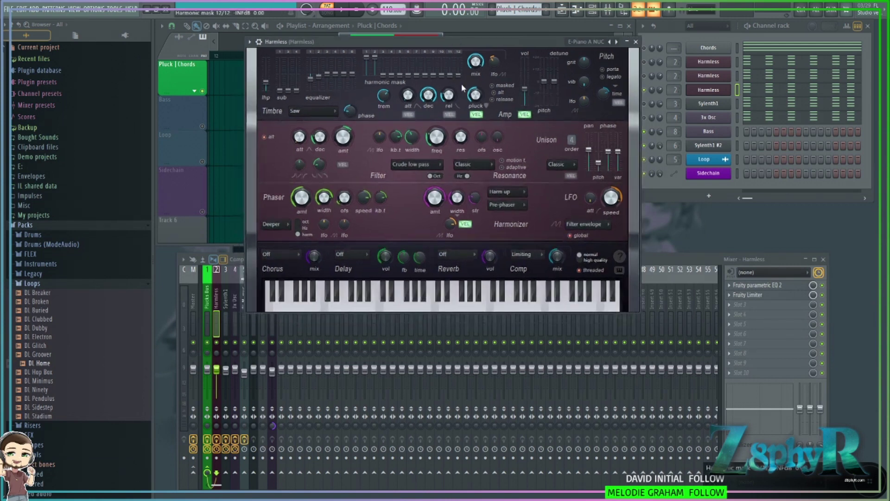
pyautogui.click(362, 291)
pyautogui.moveTo(476, 46)
pyautogui.mouseDown()
pyautogui.moveTo(452, 54)
pyautogui.moveTo(470, 50)
pyautogui.mouseUp()
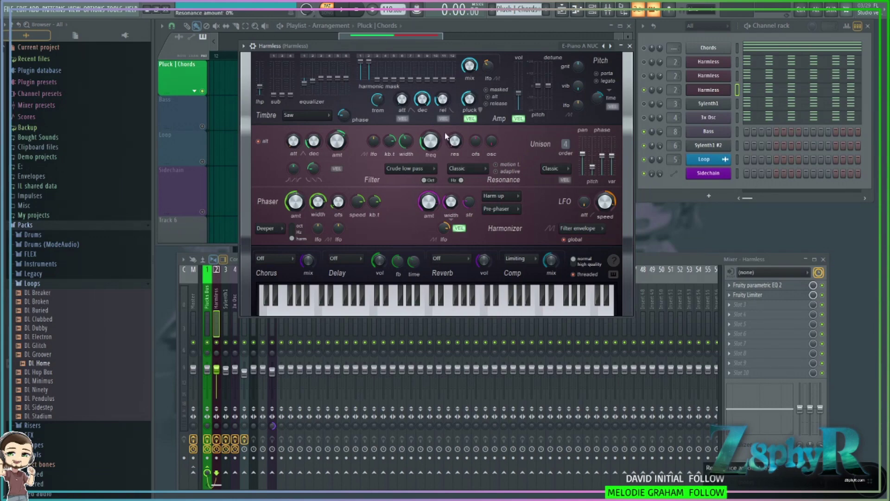
pyautogui.moveTo(495, 49); pyautogui.dragTo(514, 48)
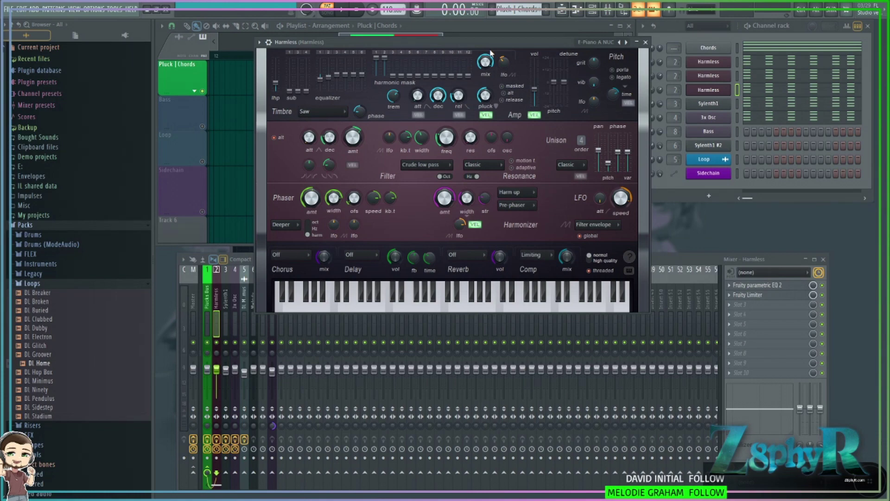
pyautogui.moveTo(564, 48); pyautogui.dragTo(547, 31)
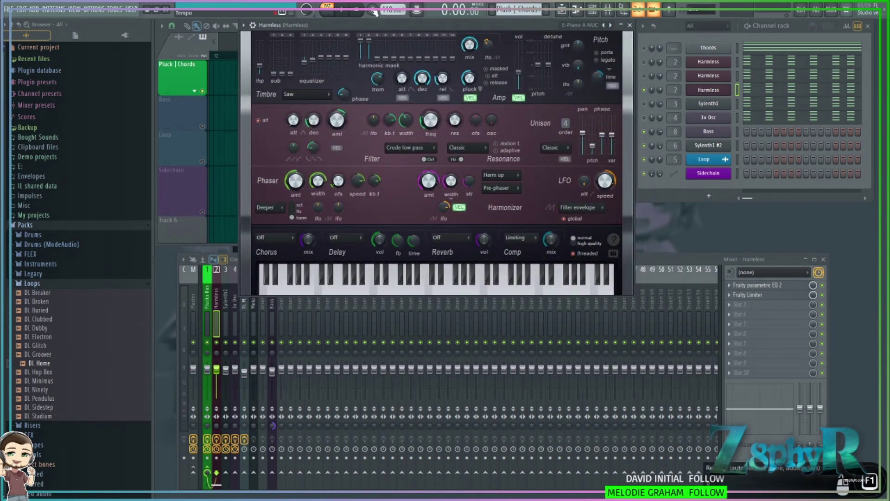
# Set the delay to Stereoized with a 44% input level and raise its feedback during playback, finishing with Harmless closed.
pyautogui.click(342, 10)
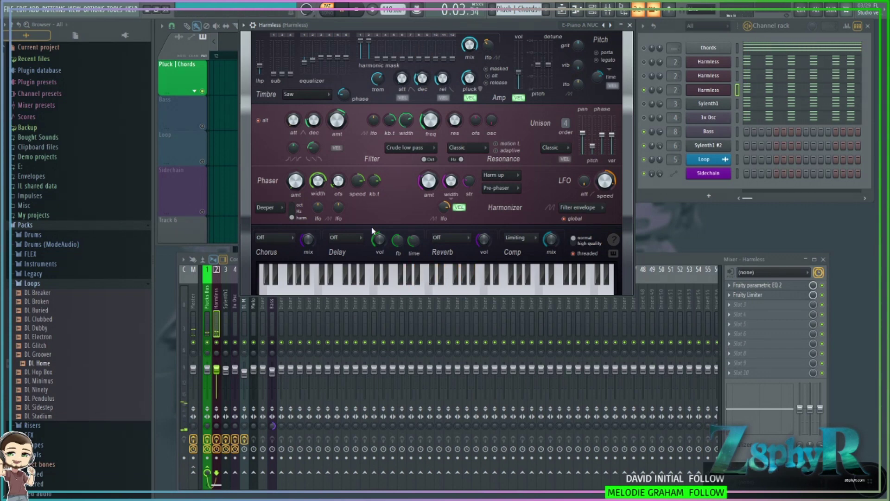
pyautogui.click(352, 242)
pyautogui.click(342, 278)
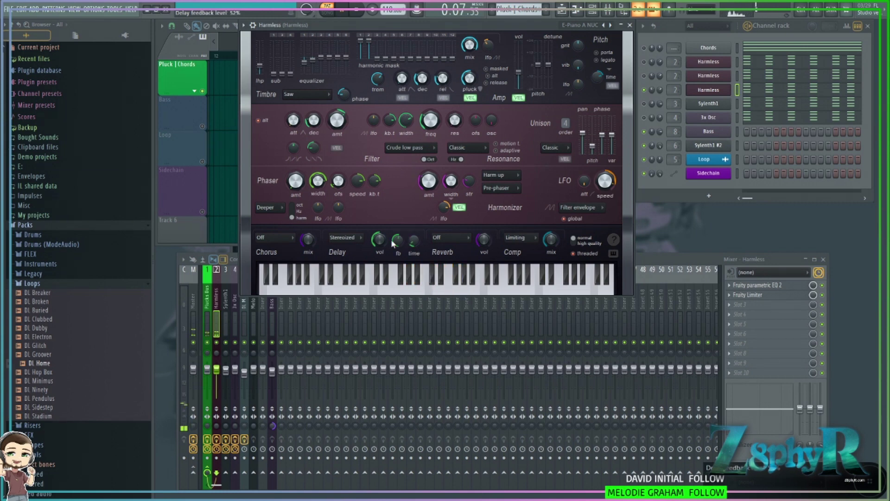
pyautogui.moveTo(380, 239); pyautogui.dragTo(379, 259)
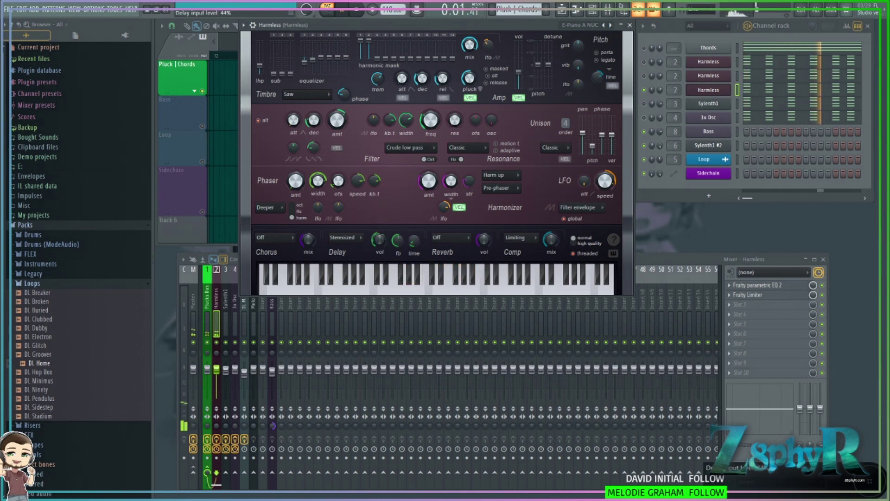
pyautogui.scroll(2, 386, 241)
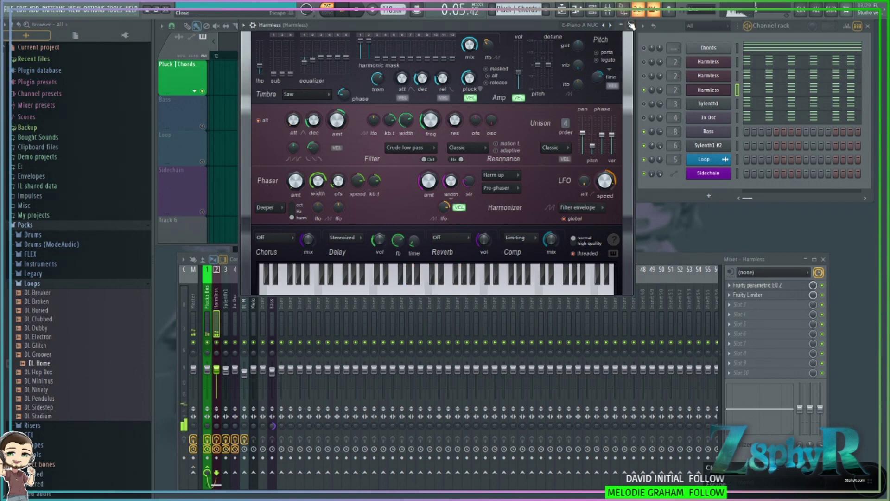
pyautogui.press('F5')
pyautogui.press('space')
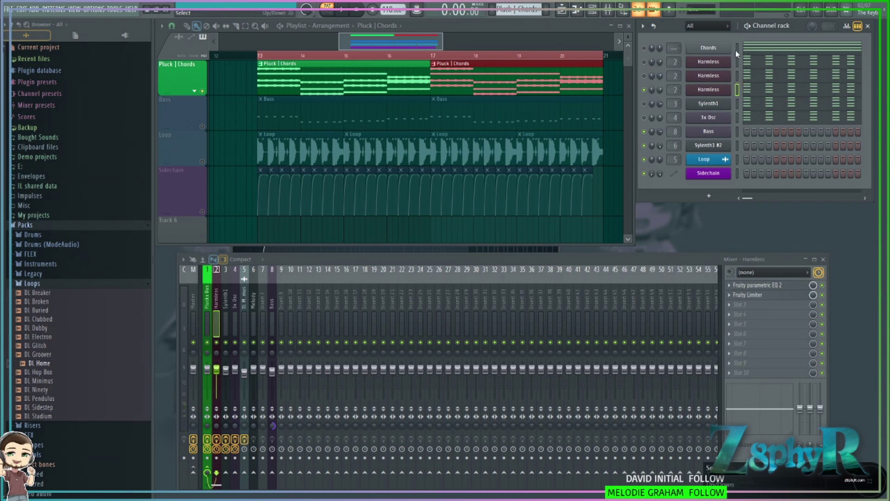
# Compare the notes of the Chords channel with those of the first Harmless channel in the piano roll.
pyautogui.click(747, 47)
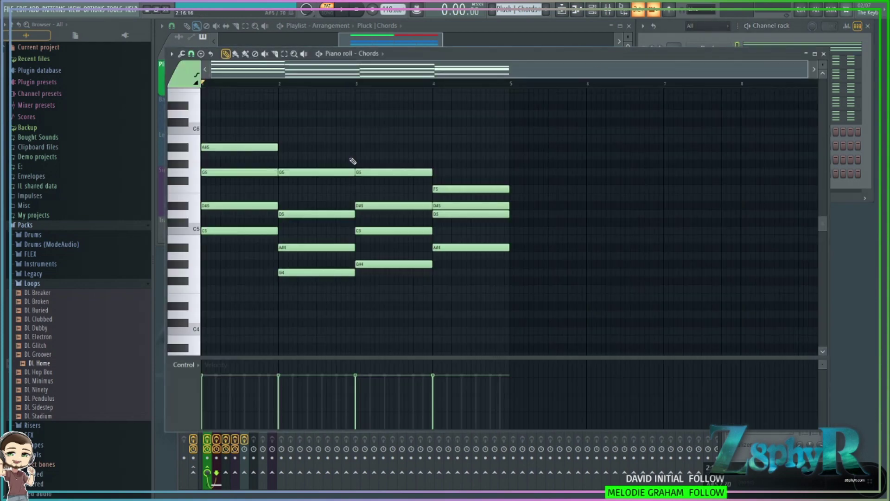
pyautogui.click(824, 57)
pyautogui.click(748, 64)
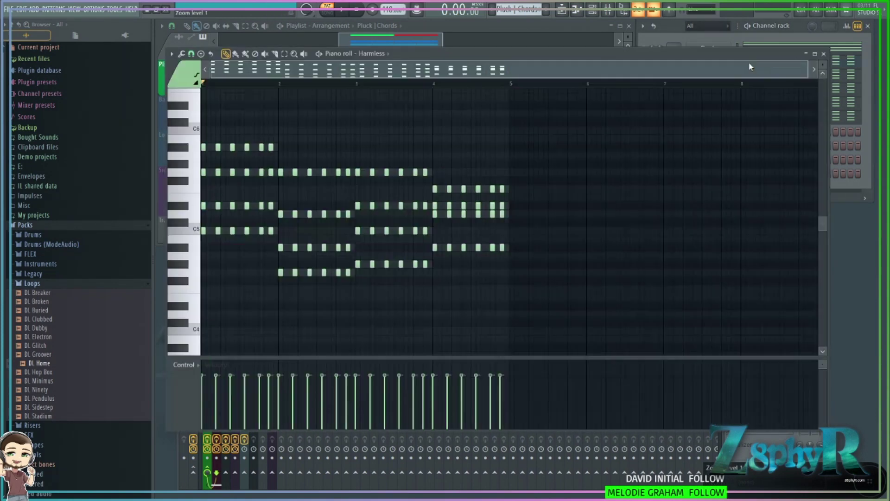
pyautogui.moveTo(594, 275); pyautogui.dragTo(155, 124)
pyautogui.keyDown('ctrl'); pyautogui.click(589, 164); pyautogui.keyUp('ctrl')
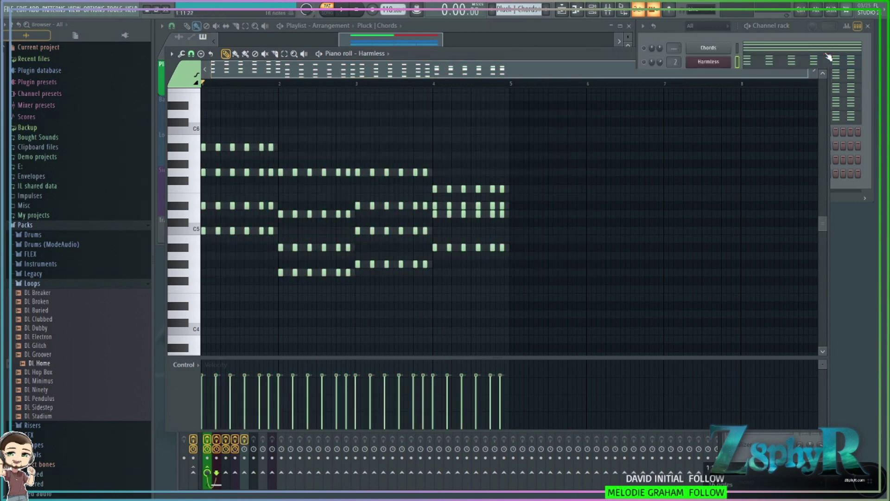
pyautogui.click(824, 53)
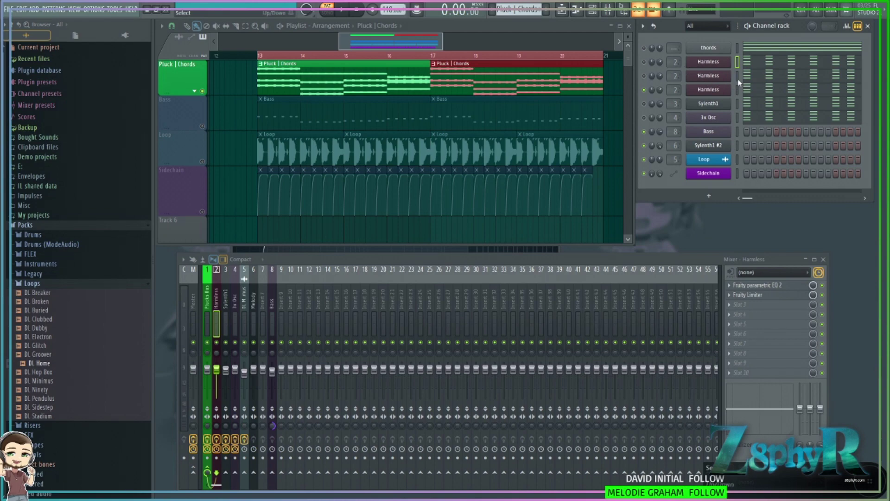
# Examine the first Harmless channel's chord notes, selecting the first bar's A#5 row and the rows beneath it.
pyautogui.click(744, 65)
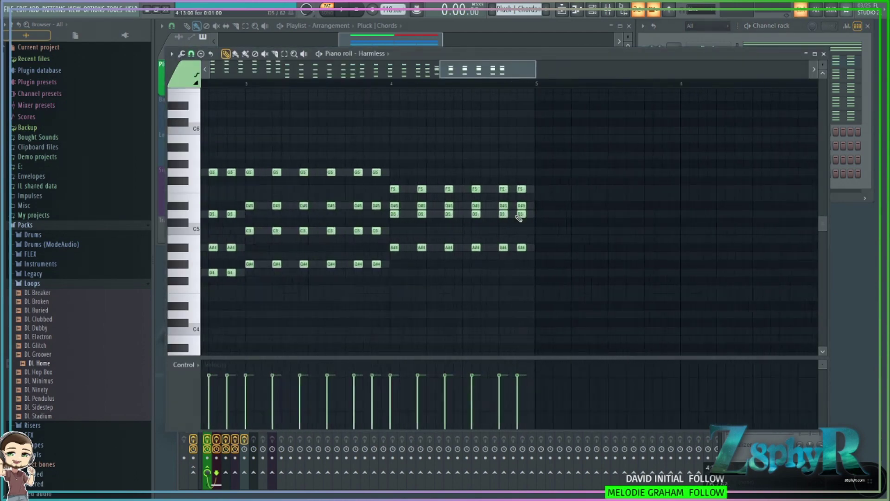
pyautogui.scroll(3, 524, 185)
pyautogui.moveTo(529, 151); pyautogui.dragTo(662, 321)
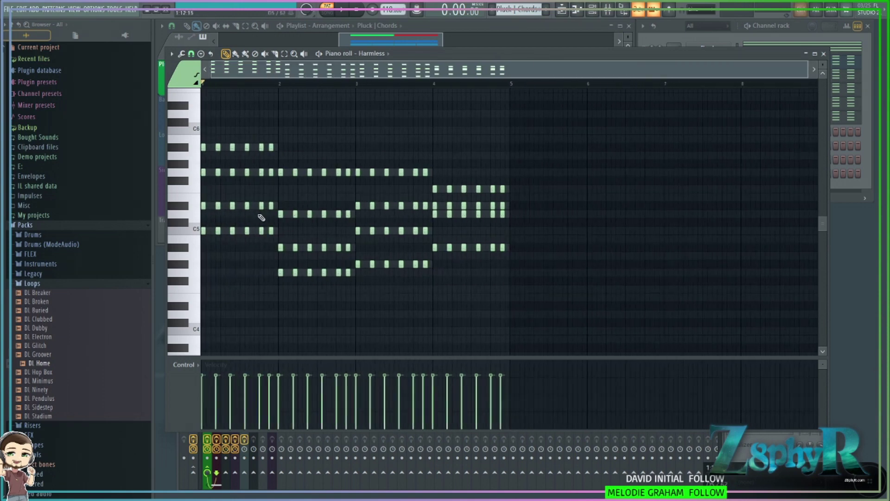
pyautogui.scroll(4, 437, 229)
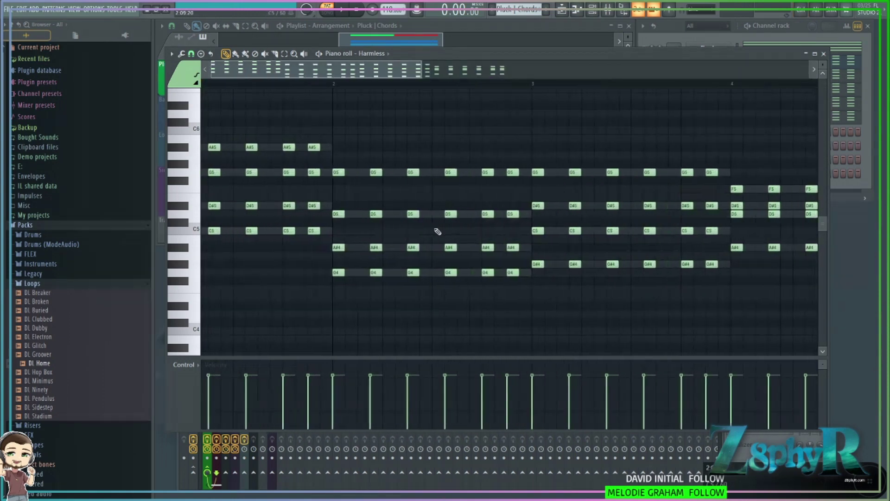
pyautogui.moveTo(435, 136); pyautogui.dragTo(209, 157)
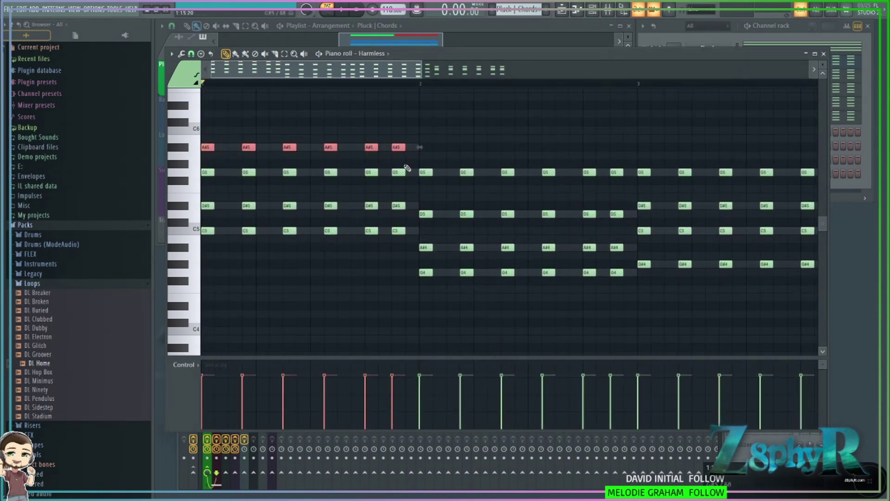
pyautogui.moveTo(411, 160); pyautogui.dragTo(209, 277)
pyautogui.click(268, 268)
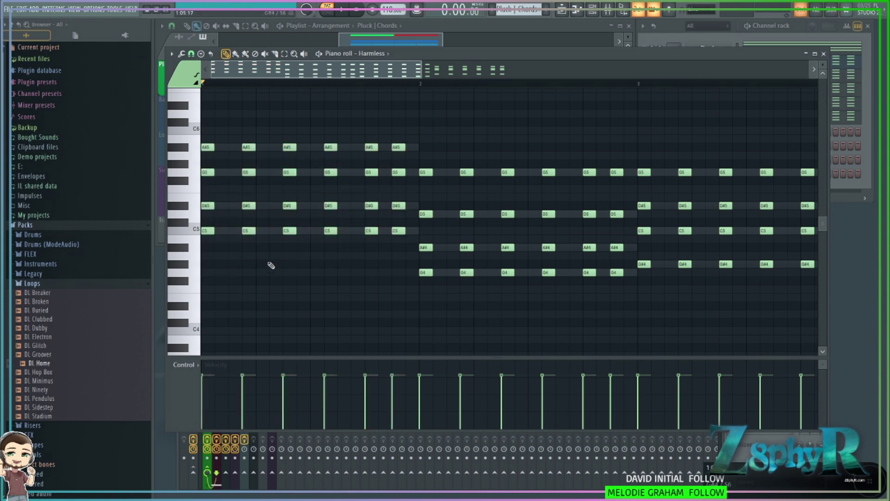
# Select the first chord hit of bar 1 and examine the length and spacing of the bar's hits.
pyautogui.moveTo(209, 135); pyautogui.dragTo(257, 237)
pyautogui.click(209, 139)
pyautogui.moveTo(208, 100); pyautogui.dragTo(403, 110)
pyautogui.moveTo(212, 110); pyautogui.dragTo(229, 245)
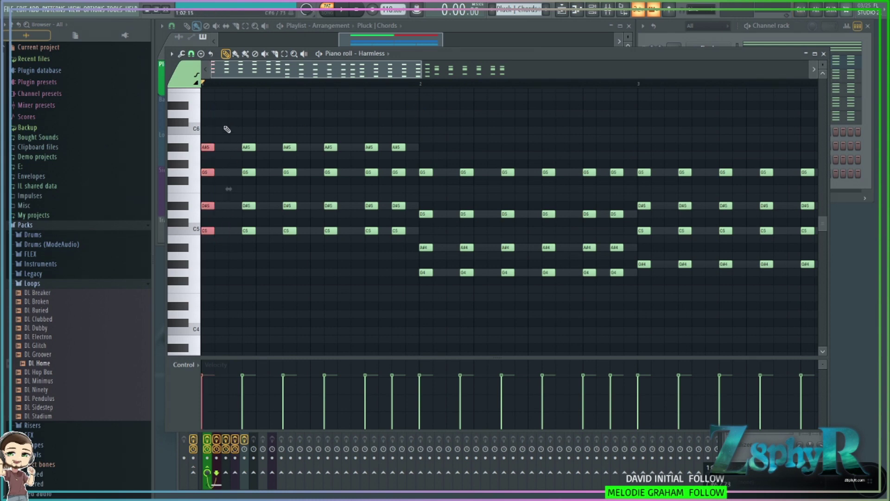
pyautogui.click(226, 136)
pyautogui.scroll(3, 225, 135)
pyautogui.scroll(4, 254, 151)
pyautogui.scroll(-4, 264, 144)
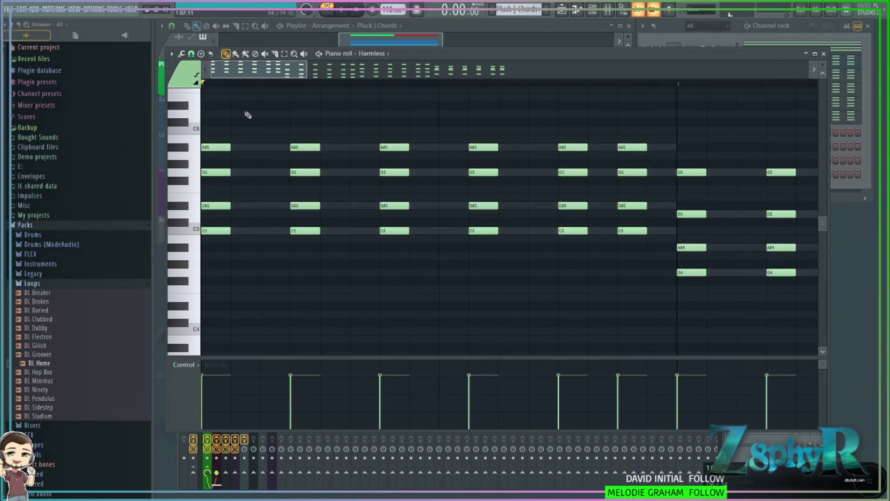
# Examine the gaps between the repeated chord hits in bar 1 of the first Harmless channel's piano roll.
pyautogui.scroll(2, 312, 137)
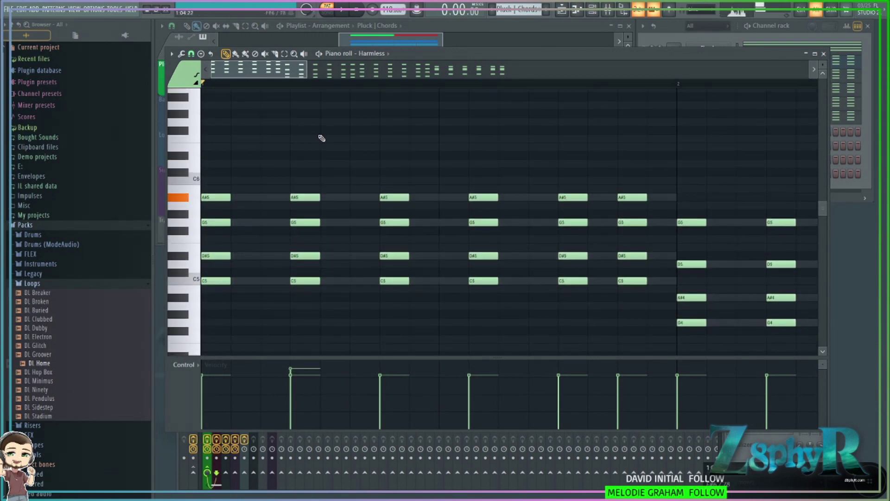
pyautogui.scroll(1, 320, 136)
pyautogui.scroll(2, 320, 136)
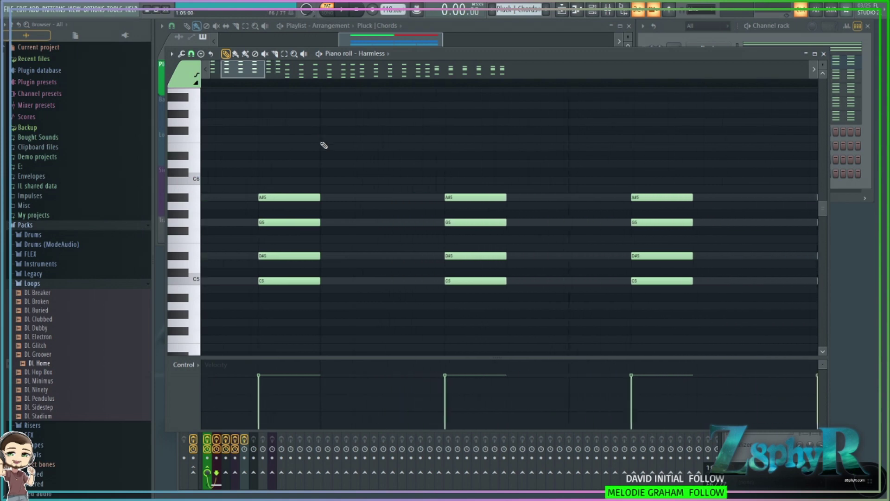
pyautogui.scroll(-3, 609, 136)
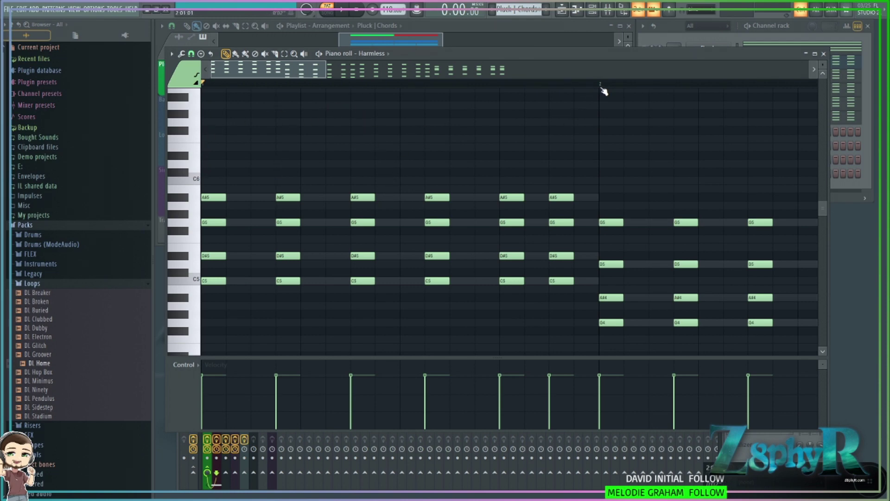
# Select the whole of bar 1 and compare its chopped hits with a single chord held for the full bar.
pyautogui.moveTo(602, 87); pyautogui.dragTo(198, 92)
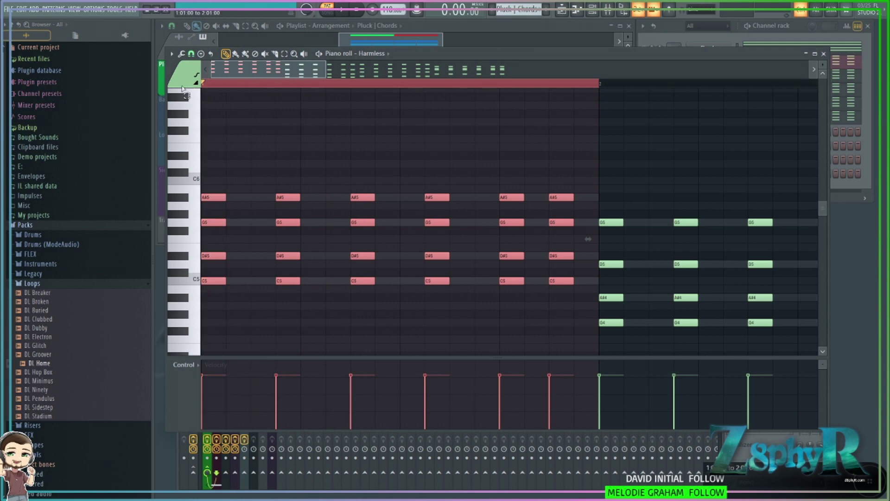
pyautogui.keyDown('ctrl'); pyautogui.click(395, 110); pyautogui.keyUp('ctrl')
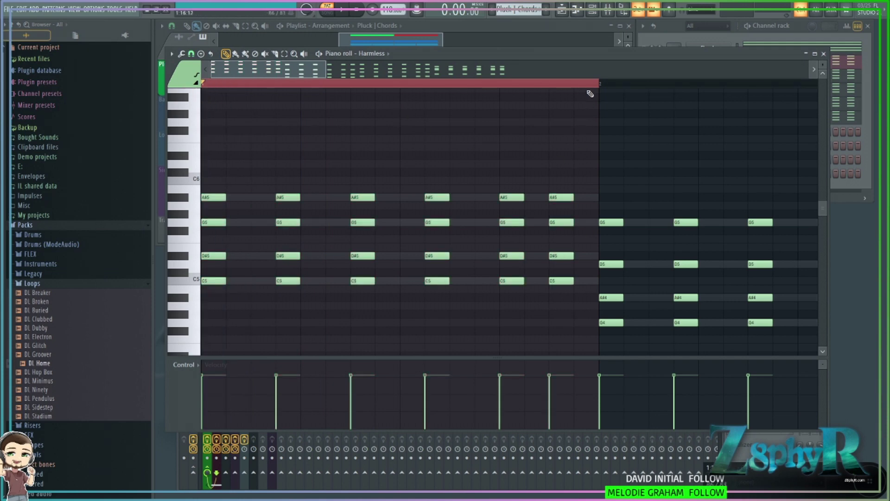
pyautogui.moveTo(590, 168); pyautogui.dragTo(223, 292)
pyautogui.moveTo(209, 169); pyautogui.dragTo(576, 319)
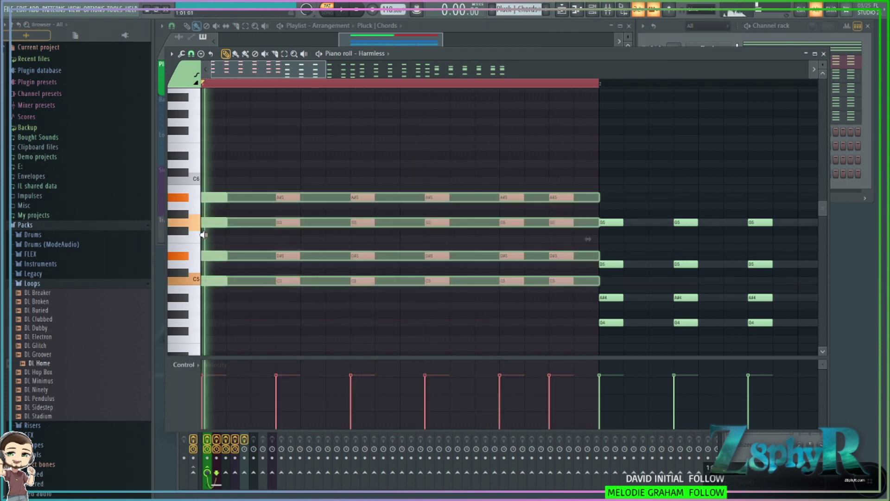
pyautogui.keyDown('ctrl'); pyautogui.click(334, 154); pyautogui.keyUp('ctrl')
pyautogui.keyDown('ctrl'); pyautogui.scroll(-5, 371, 180); pyautogui.keyUp('ctrl')
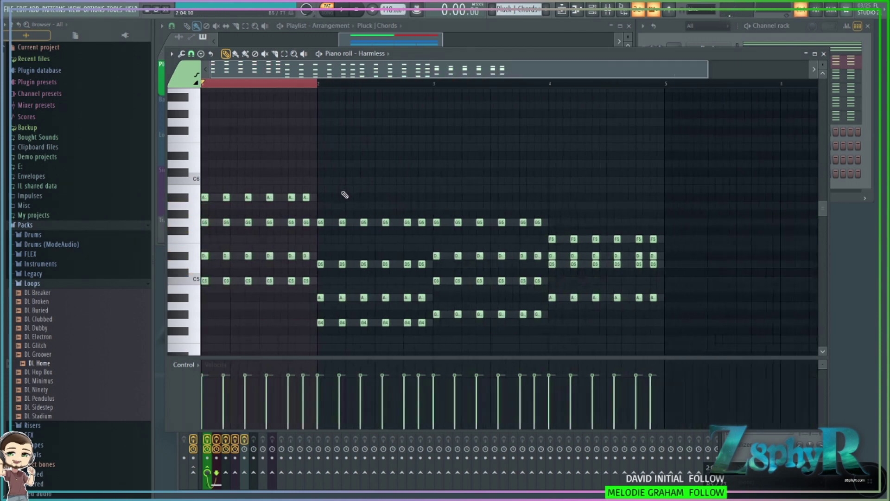
# Select bars 1 to 4 and play back the chopped chord progression, finishing with the selection cleared.
pyautogui.moveTo(273, 86); pyautogui.dragTo(221, 106)
pyautogui.keyDown('ctrl'); pyautogui.scroll(4, 297, 149); pyautogui.keyUp('ctrl')
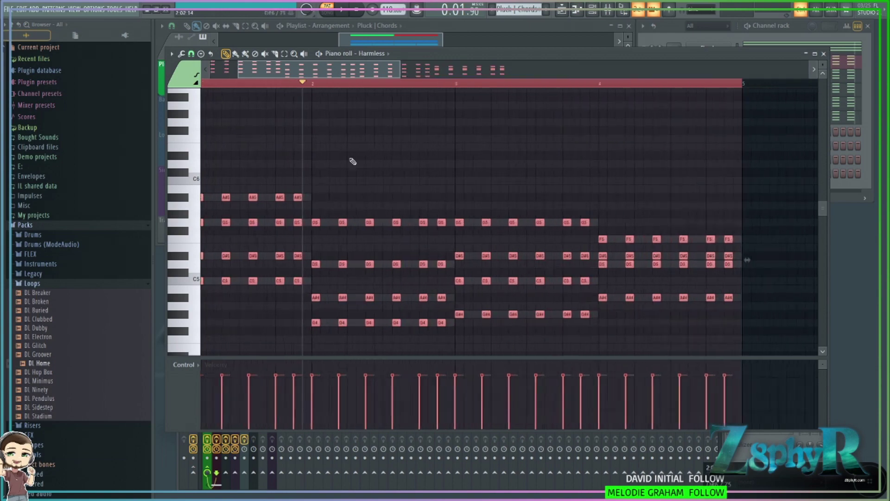
pyautogui.click(367, 110)
pyautogui.keyDown('ctrl'); pyautogui.scroll(-4, 366, 110); pyautogui.keyUp('ctrl')
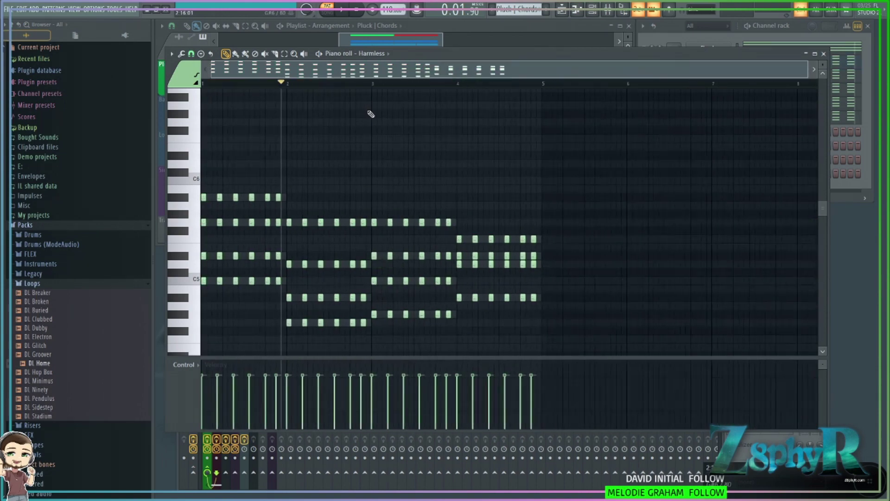
# Reopen the first Harmless channel's notes for another look at the four-bar rhythm, finishing with the piano roll closed.
pyautogui.click(824, 53)
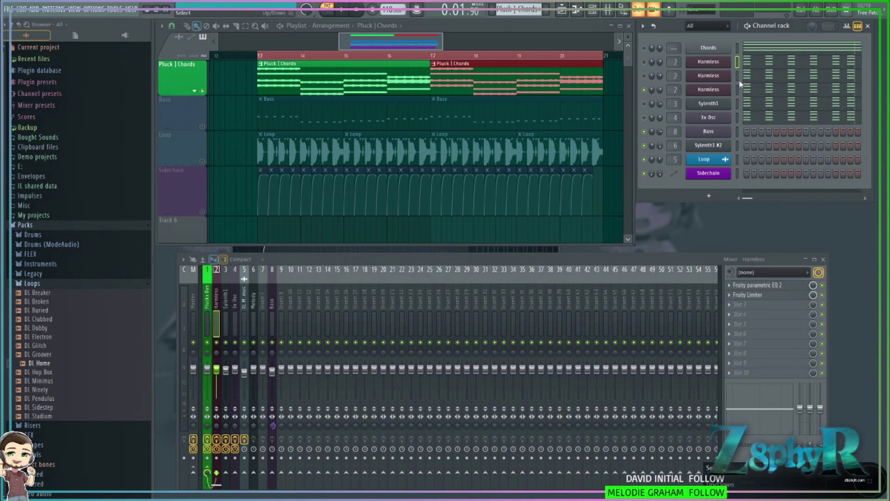
pyautogui.click(747, 62)
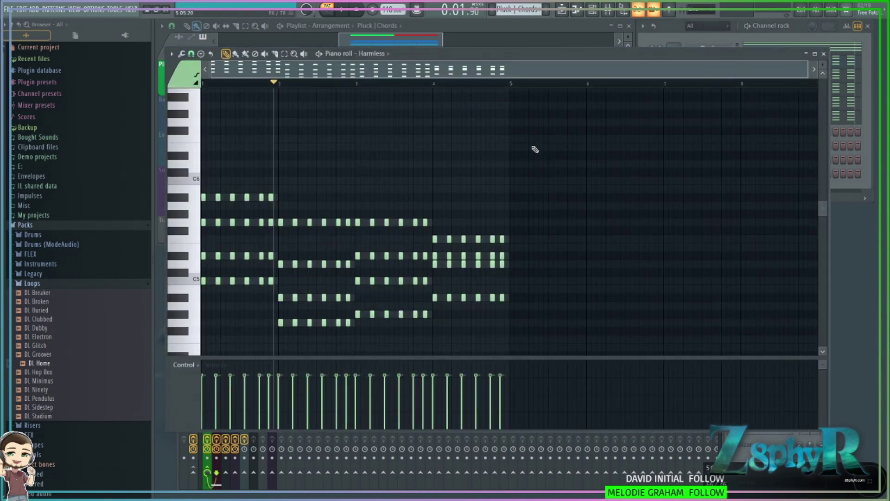
pyautogui.keyDown('ctrl'); pyautogui.scroll(4, 357, 145); pyautogui.keyUp('ctrl')
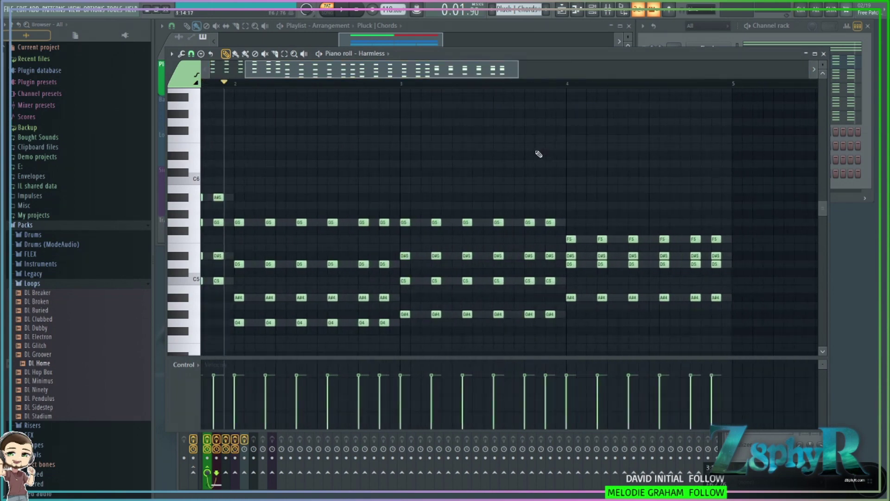
pyautogui.click(824, 54)
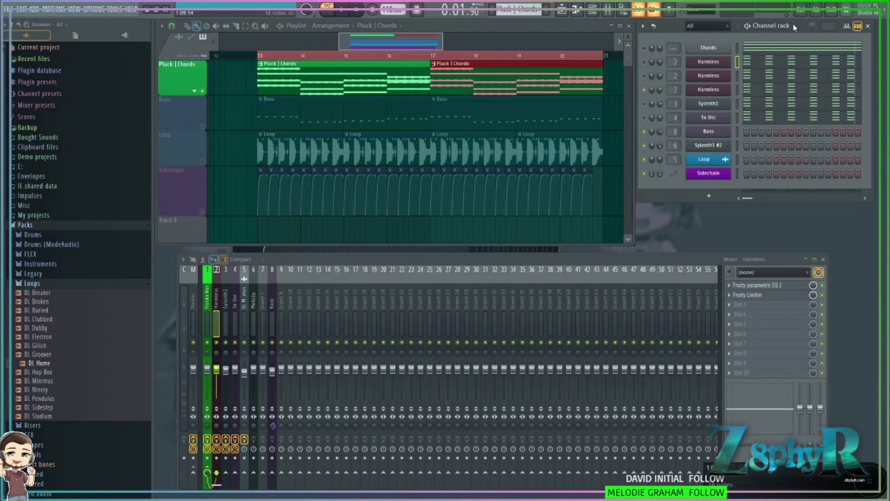
# Go through the second and third Harmless channels and open the Sylenth1 channel's instrument.
pyautogui.click(709, 75)
pyautogui.click(709, 76)
pyautogui.click(738, 89)
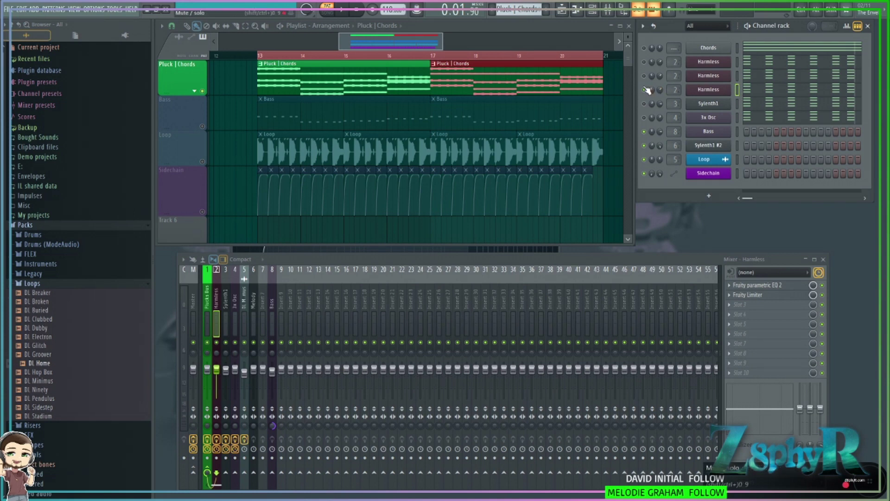
pyautogui.click(738, 103)
pyautogui.click(696, 103)
# Play the chords through the existing Sylenth1 patch and stop playback, keeping the plugin window in clear view.
pyautogui.moveTo(520, 104); pyautogui.dragTo(617, 75)
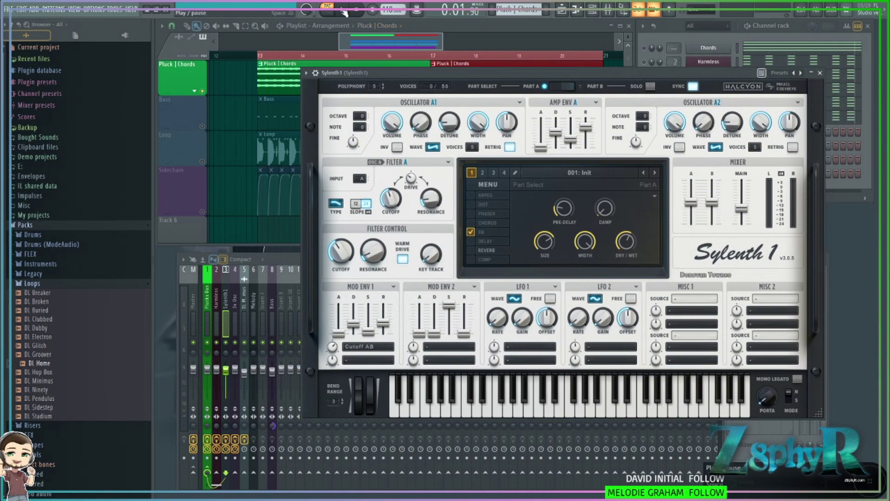
pyautogui.moveTo(622, 72); pyautogui.dragTo(505, 74)
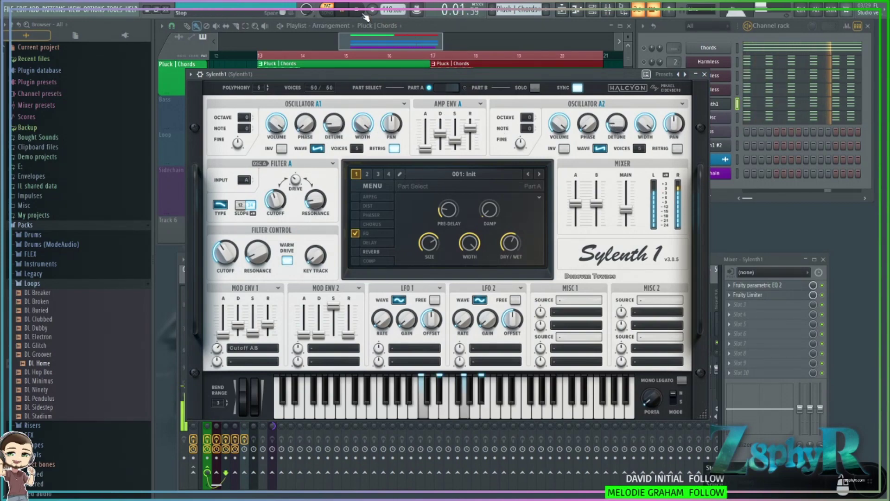
pyautogui.click(364, 14)
pyautogui.moveTo(445, 73); pyautogui.dragTo(447, 52)
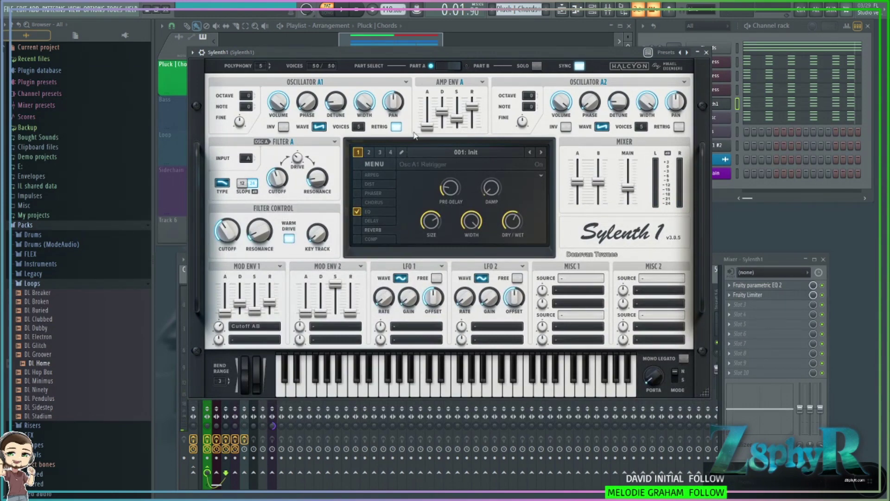
# Reset the current Sylenth1 preset to the initialized default sound.
pyautogui.moveTo(599, 52); pyautogui.dragTo(638, 94)
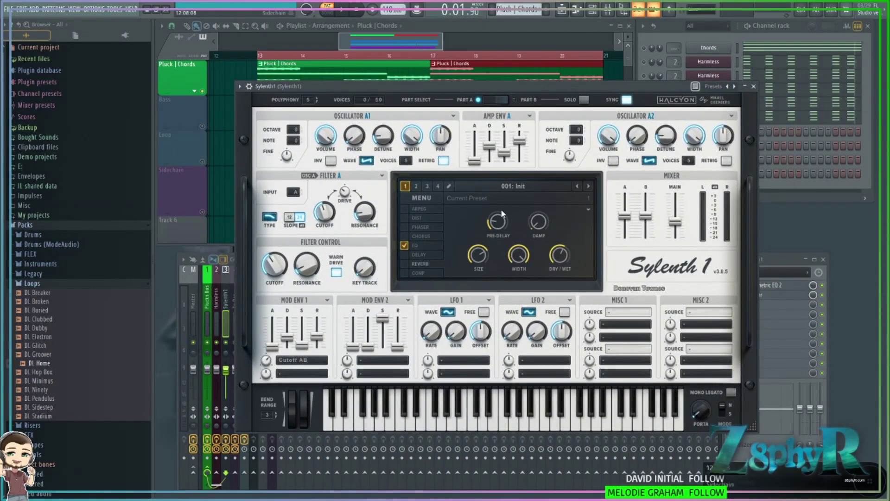
pyautogui.click(422, 197)
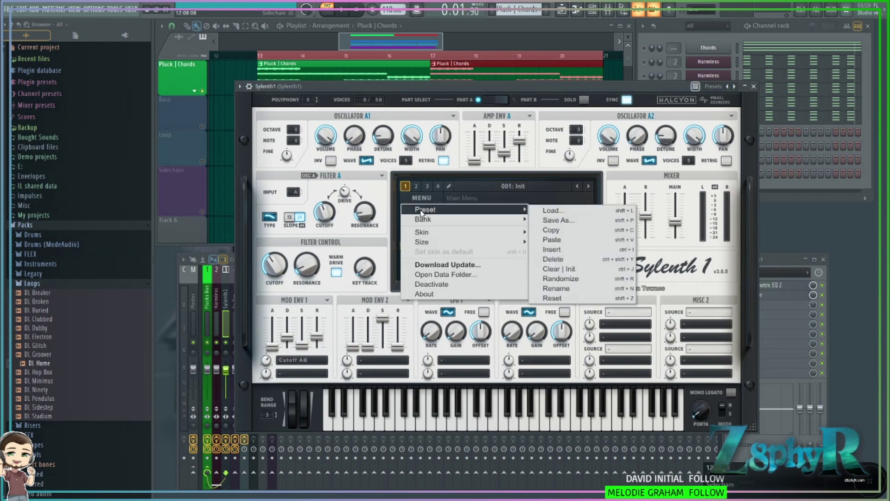
pyautogui.click(427, 191)
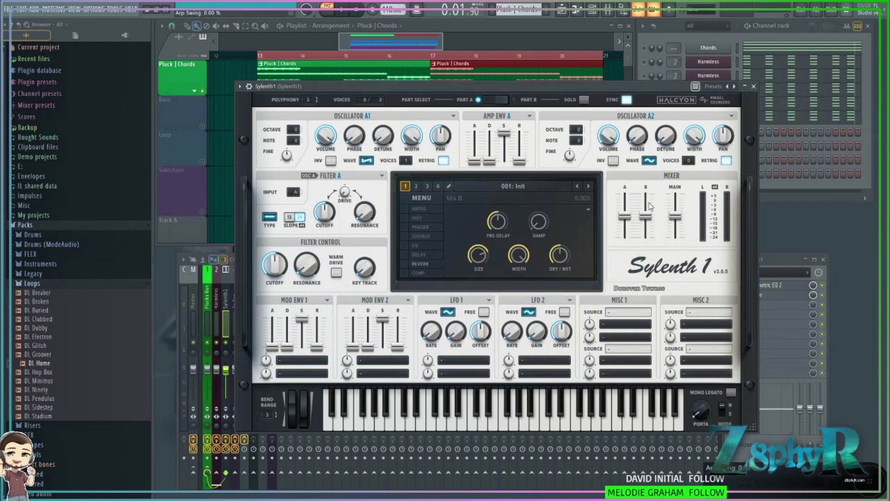
# Set oscillator A1 to 8 voices and the filter A type to Lowpass.
pyautogui.moveTo(406, 163); pyautogui.dragTo(418, 140)
pyautogui.click(274, 217)
pyautogui.click(282, 239)
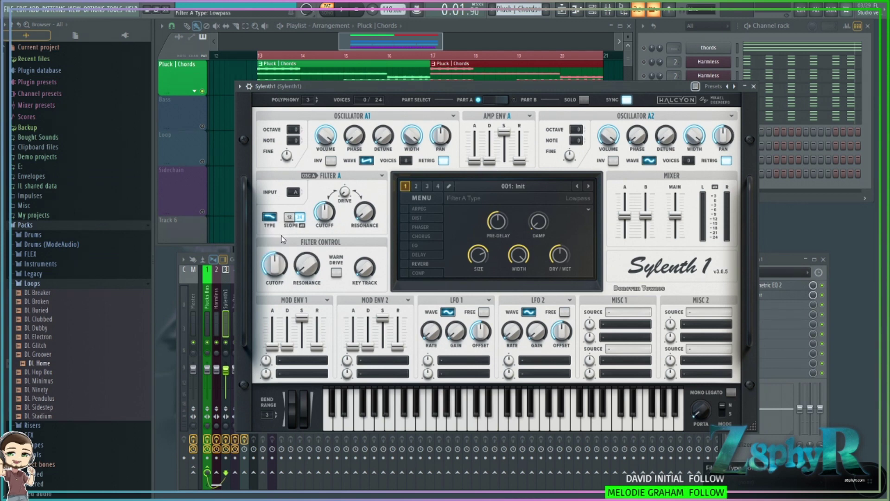
pyautogui.moveTo(341, 200); pyautogui.dragTo(344, 188)
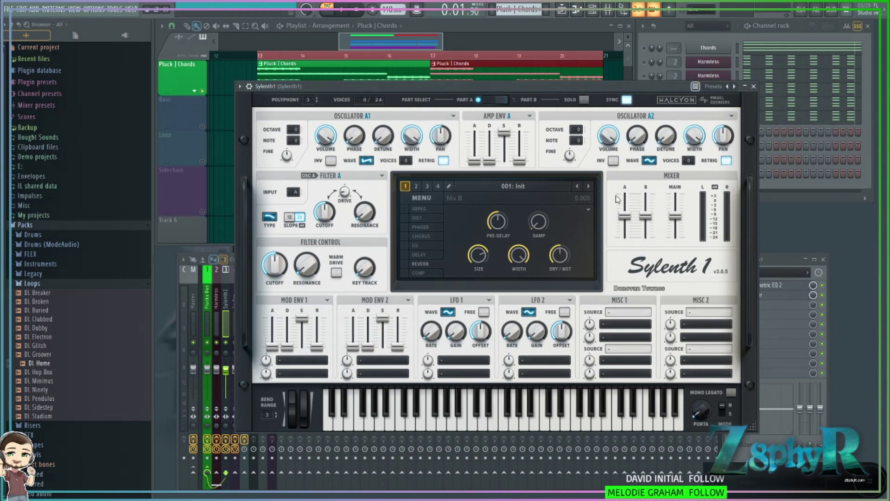
# Lower Sylenth1's main volume to about 1.6, raise it again during playback and enable Warm Drive in the filter control.
pyautogui.moveTo(674, 208); pyautogui.dragTo(679, 225)
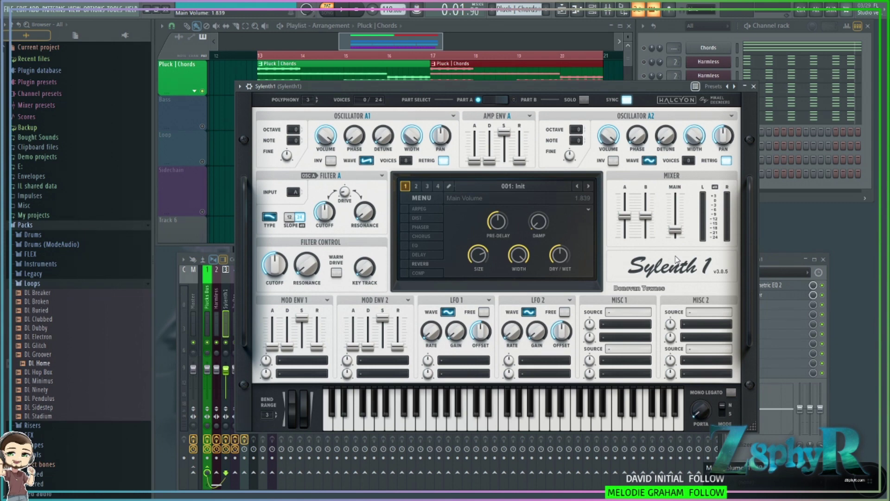
pyautogui.press('space')
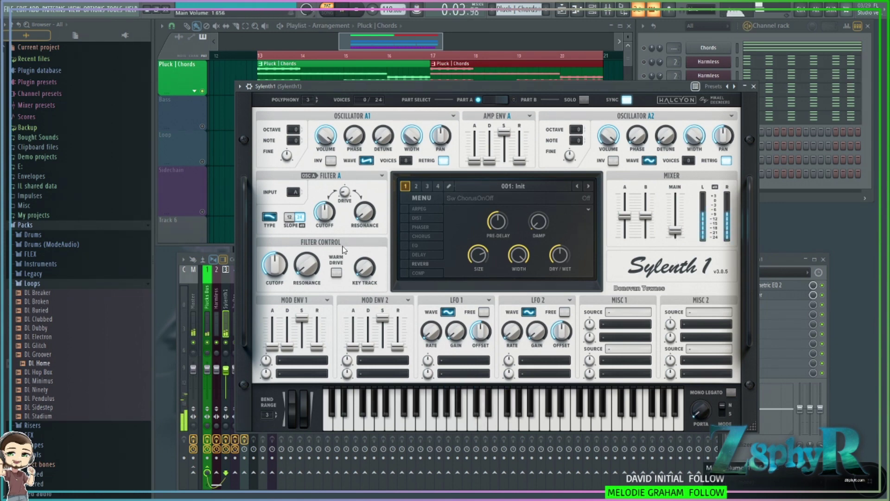
pyautogui.moveTo(676, 230); pyautogui.dragTo(677, 205)
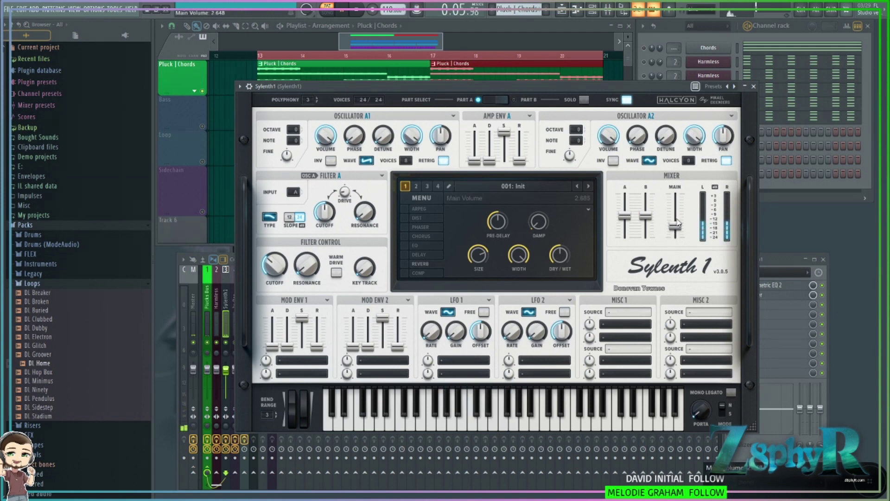
pyautogui.click(336, 273)
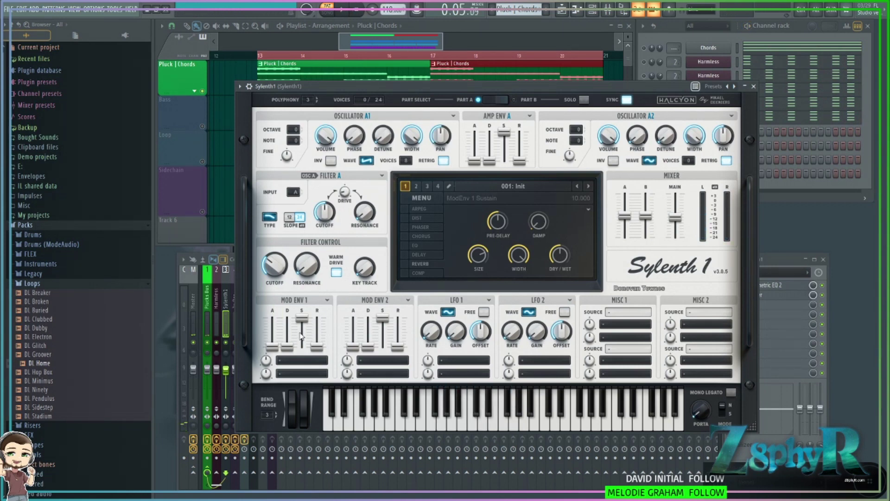
# Shape Mod Env 1 with about 3.9 decay, a low sustain and about 5.0 release, and route it to Cutoff AB.
pyautogui.moveTo(284, 351); pyautogui.dragTo(321, 300)
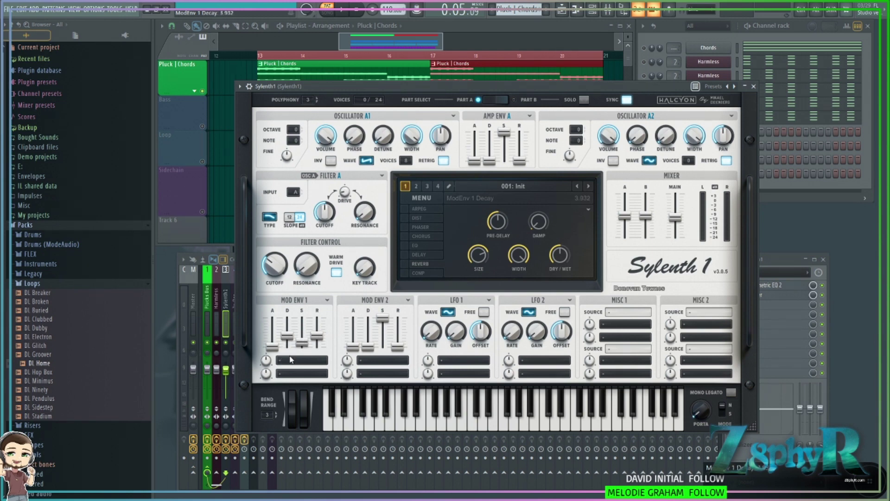
pyautogui.click(291, 359)
pyautogui.click(376, 255)
pyautogui.moveTo(302, 344); pyautogui.dragTo(304, 335)
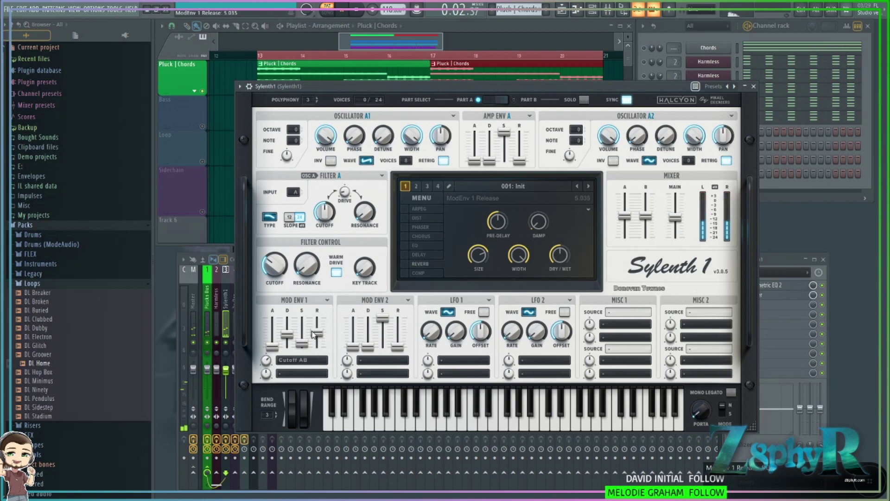
# Set Sylenth1's polyphony to 8, stop playback and check the chord notes in the Harmless piano roll.
pyautogui.scroll(-2, 288, 340)
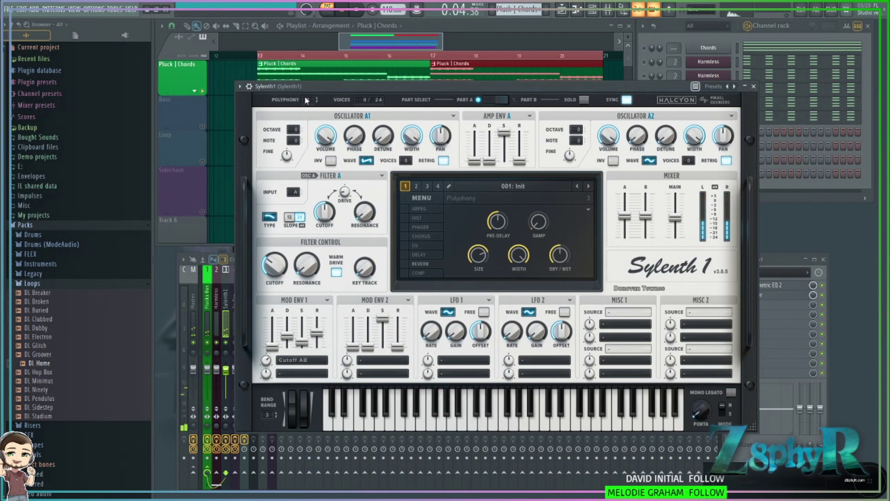
pyautogui.click(350, 15)
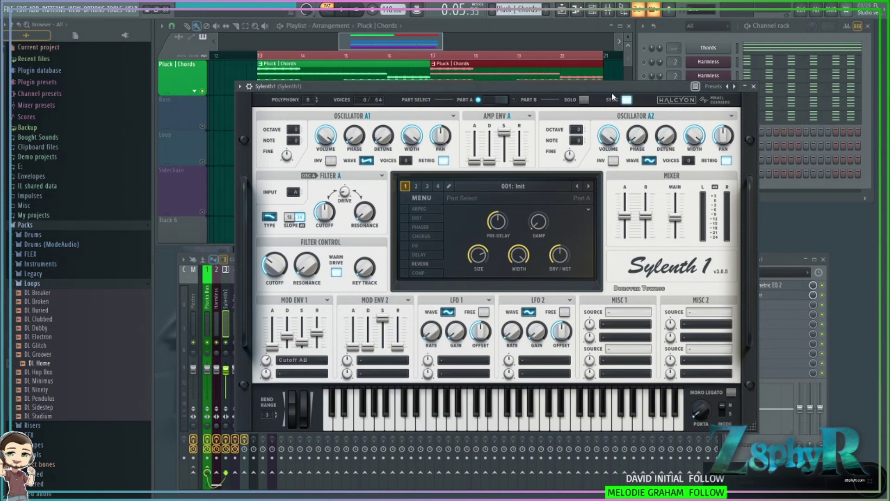
pyautogui.press('F7')
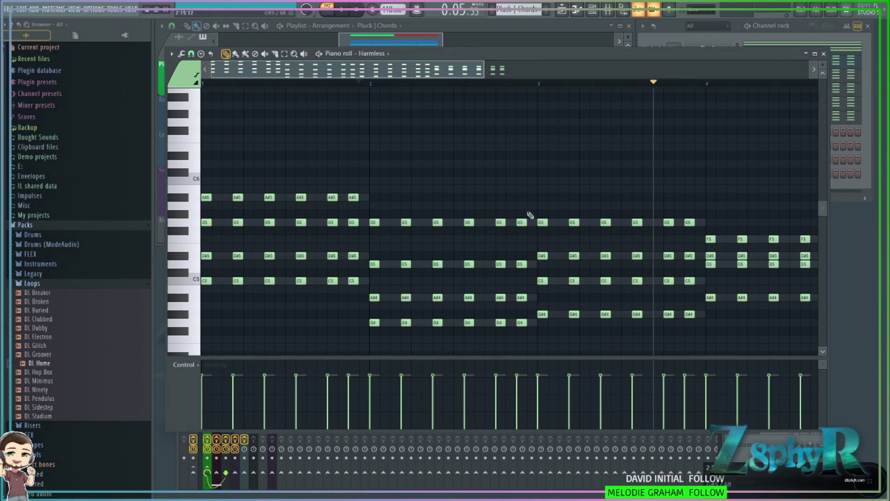
pyautogui.scroll(-3, 413, 230)
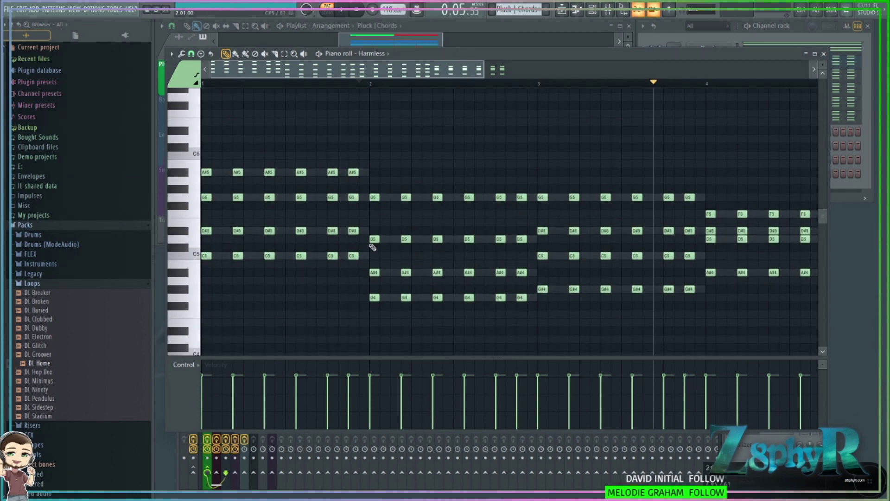
pyautogui.click(824, 54)
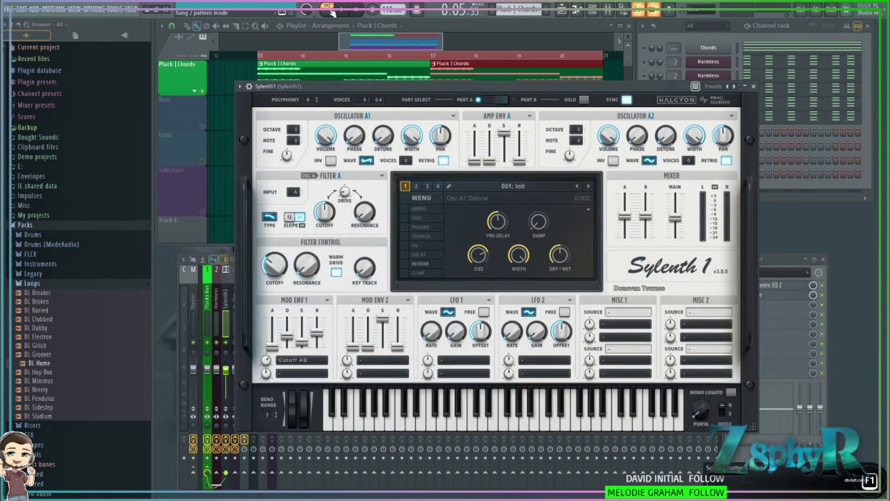
# Adjust the Filter Control cutoff to about 2.95 while the chords play.
pyautogui.moveTo(376, 86); pyautogui.dragTo(379, 69)
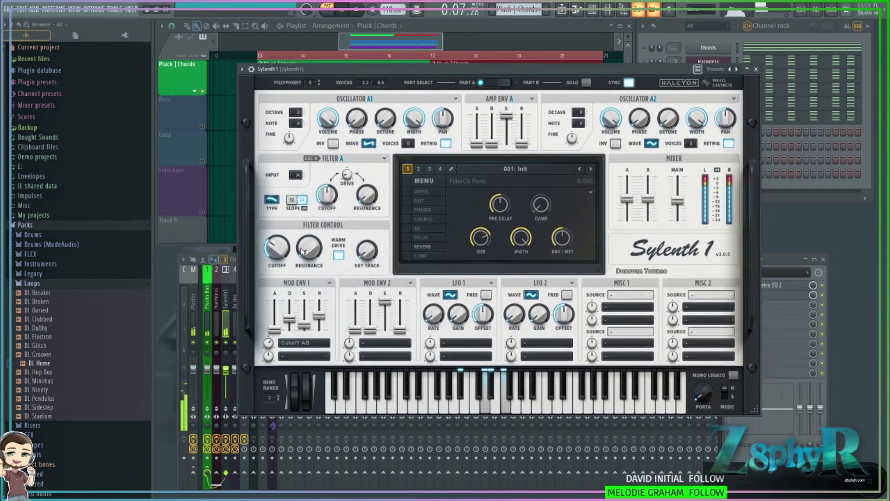
pyautogui.moveTo(278, 243); pyautogui.dragTo(307, 241)
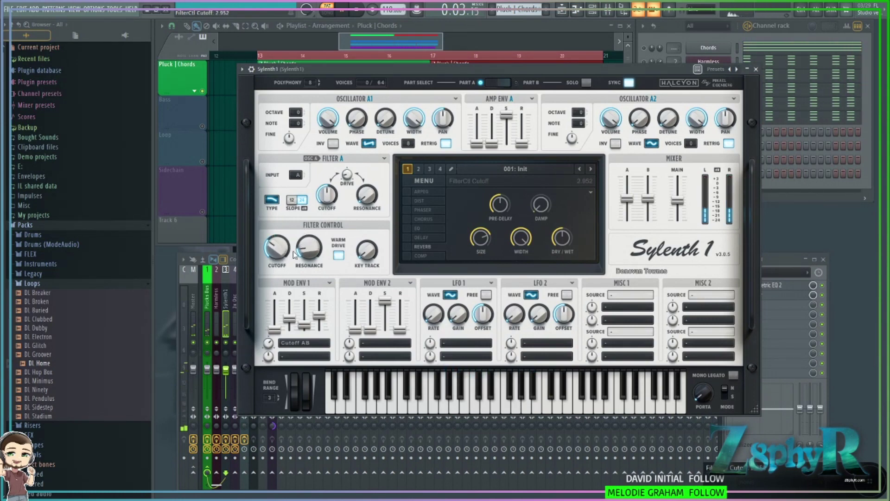
# Adjust Mod Env 1's sustain and Cutoff AB amount, the Amp Env A decay, and the Filter A cutoff and drive.
pyautogui.moveTo(304, 325); pyautogui.dragTo(301, 316)
pyautogui.moveTo(268, 343); pyautogui.dragTo(269, 341)
pyautogui.moveTo(493, 147); pyautogui.dragTo(493, 143)
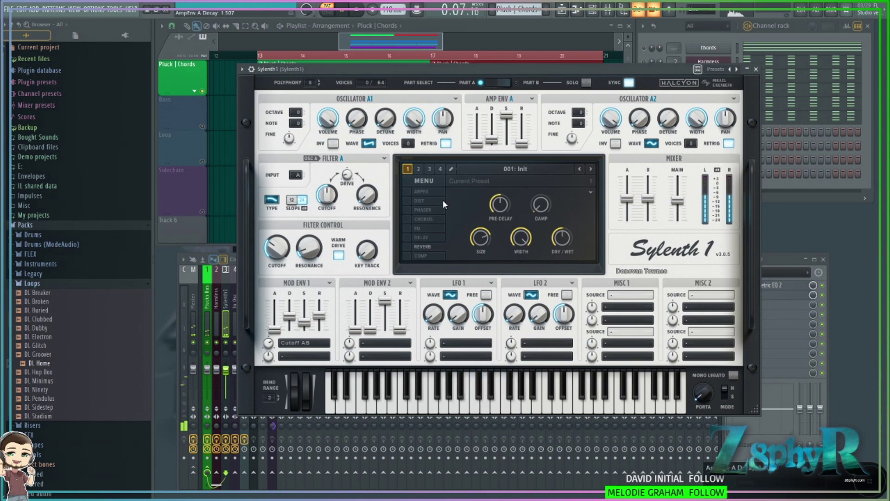
pyautogui.moveTo(327, 199)
pyautogui.mouseDown()
pyautogui.moveTo(326, 217)
pyautogui.moveTo(334, 187)
pyautogui.mouseUp()
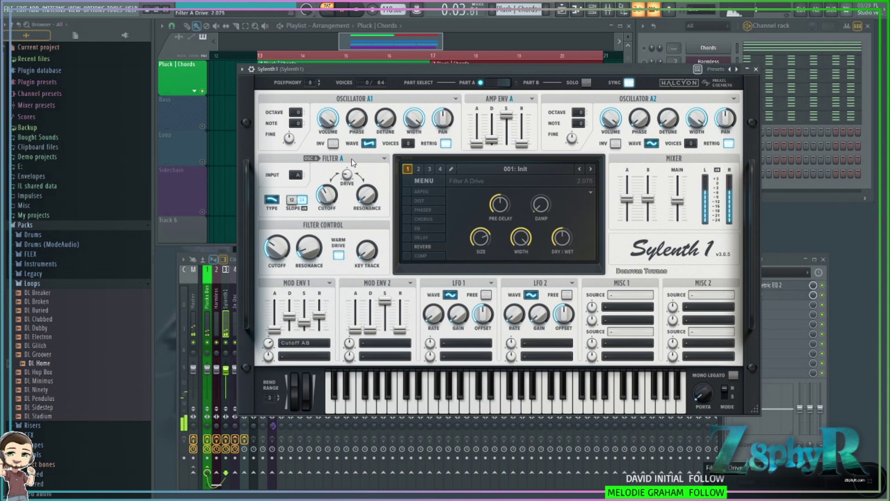
# Give oscillators A1 and A2 4 voices each, set A2's waveform to Pulse and turn off retrigger on both.
pyautogui.moveTo(398, 125); pyautogui.dragTo(393, 112)
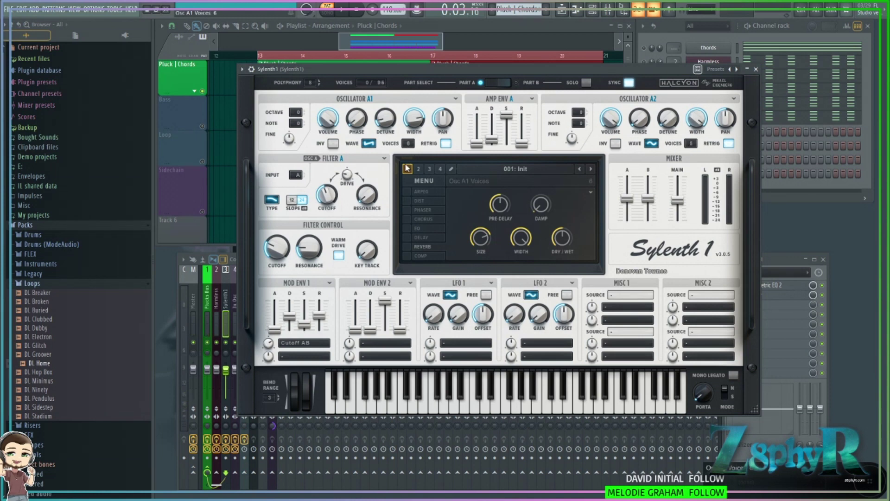
pyautogui.hotkey('ctrl', 'z')
pyautogui.click(653, 145)
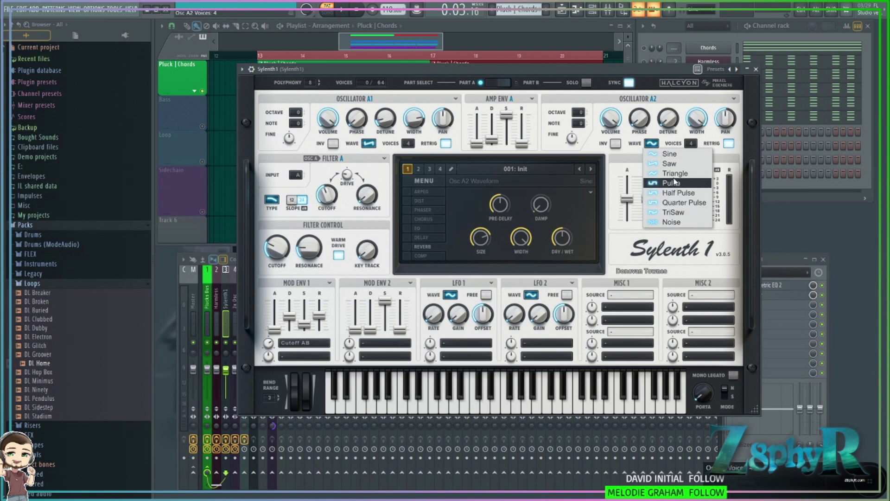
pyautogui.click(672, 181)
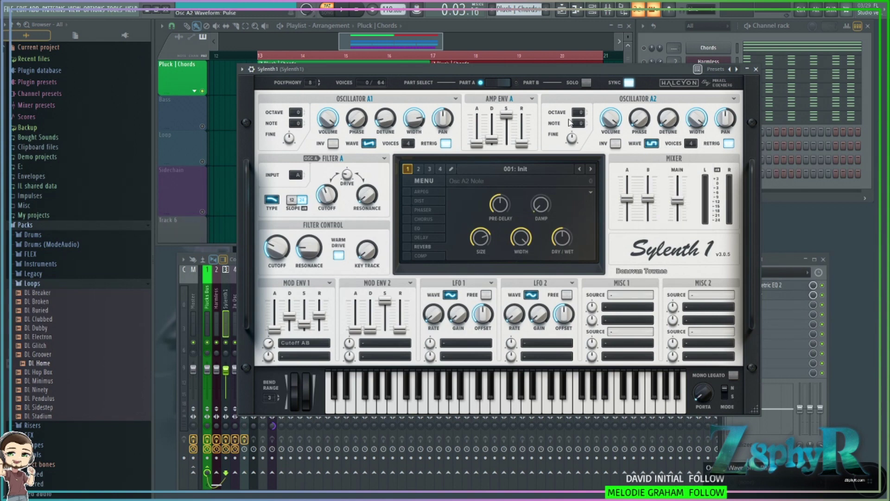
pyautogui.press('space')
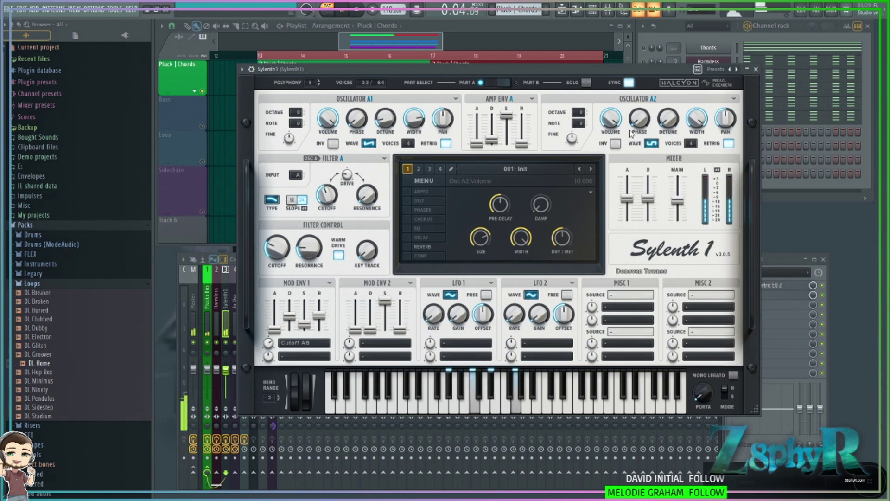
pyautogui.click(729, 143)
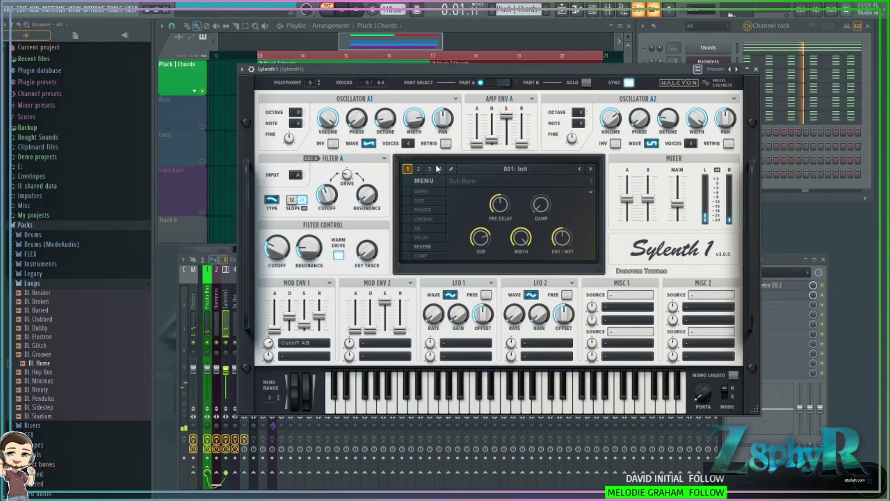
# Lengthen Amp Env A's decay, adjust Mod Env 1's decay and sustain, and set its release to about 5.84.
pyautogui.moveTo(491, 143); pyautogui.dragTo(491, 133)
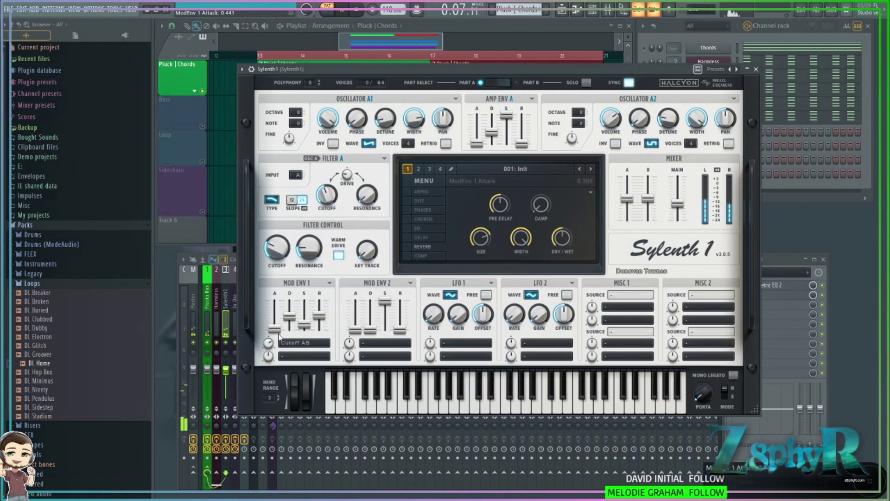
pyautogui.moveTo(289, 317); pyautogui.dragTo(289, 314)
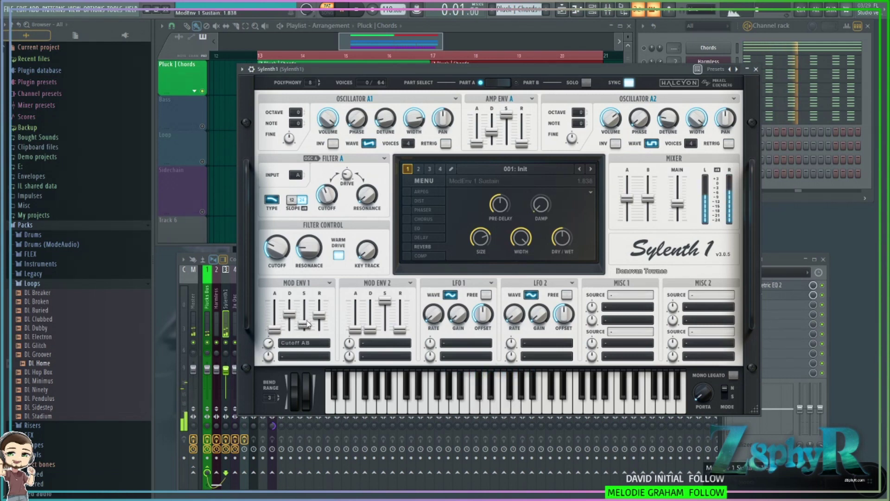
pyautogui.moveTo(289, 315); pyautogui.dragTo(290, 317)
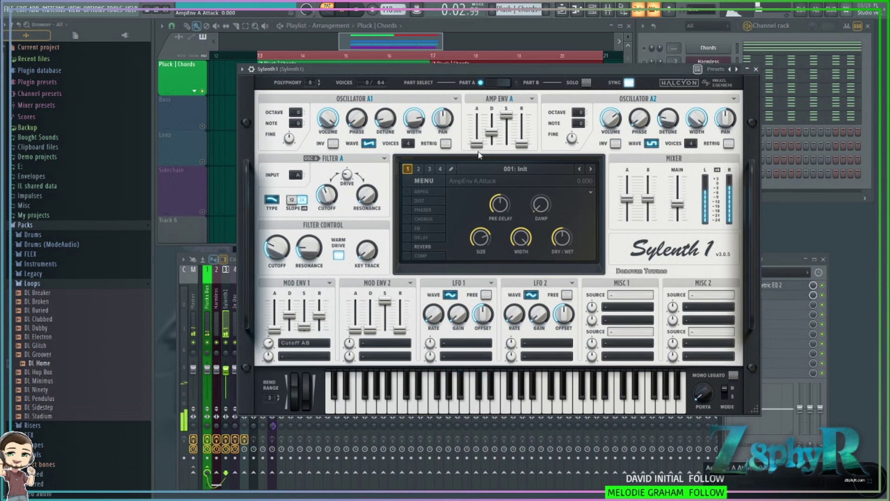
pyautogui.press('space')
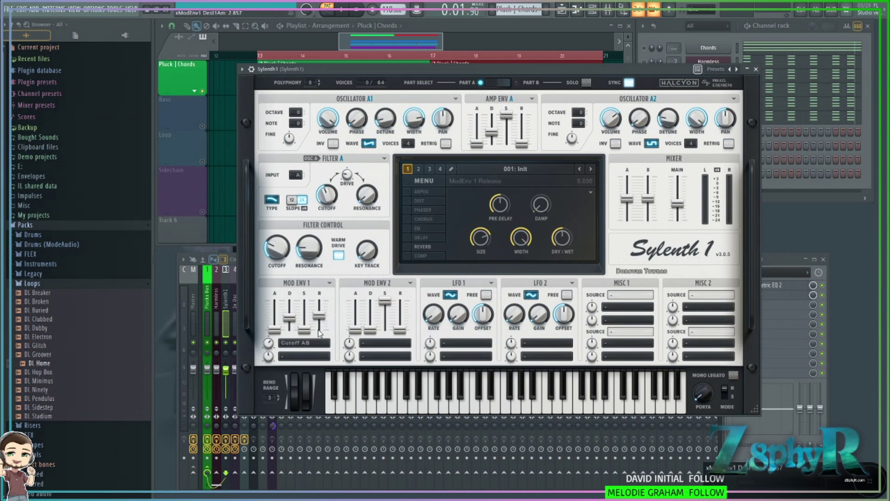
pyautogui.moveTo(319, 317); pyautogui.dragTo(319, 309)
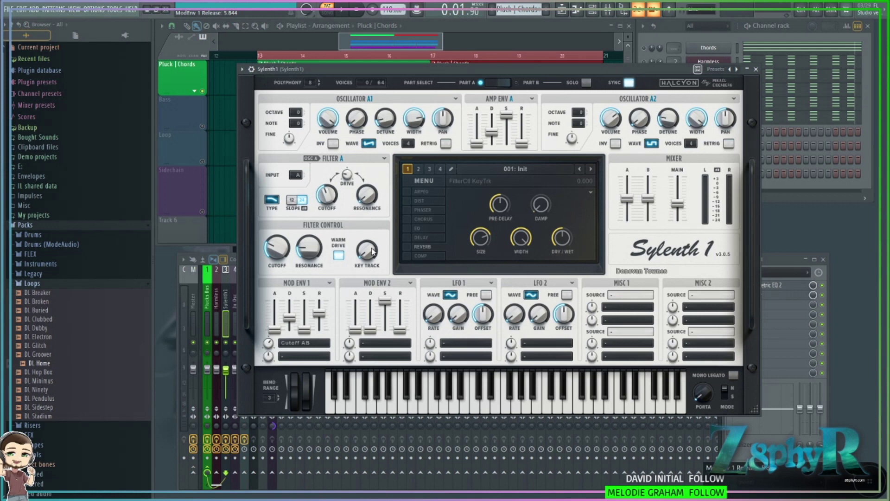
# Adjust the Filter Control key tracking and lower its cutoff to about 2.12 while the chords play.
pyautogui.moveTo(369, 241); pyautogui.dragTo(368, 204)
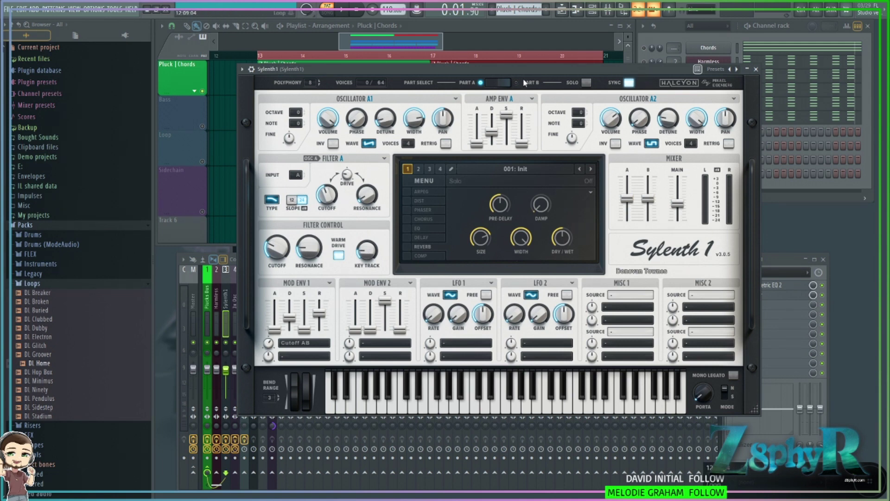
pyautogui.moveTo(494, 73); pyautogui.dragTo(500, 42)
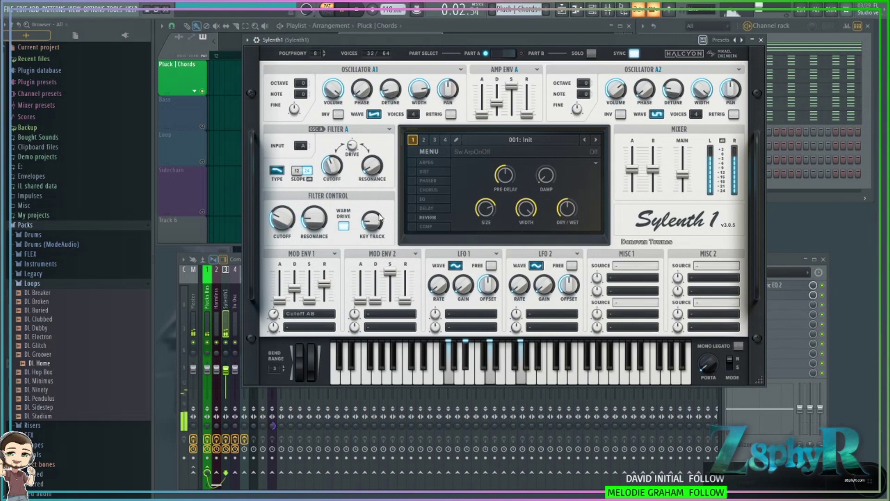
pyautogui.moveTo(379, 218)
pyautogui.mouseDown()
pyautogui.moveTo(380, 210)
pyautogui.moveTo(379, 226)
pyautogui.mouseUp()
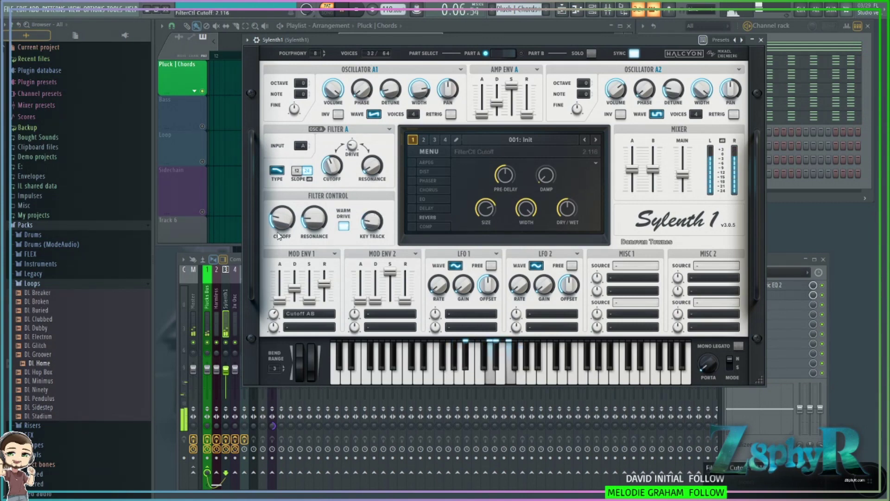
# Raise Amp Env A's release and lower its sustain, raise Mod Env 1's sustain slightly, and increase the main volume.
pyautogui.moveTo(527, 114); pyautogui.dragTo(498, 102)
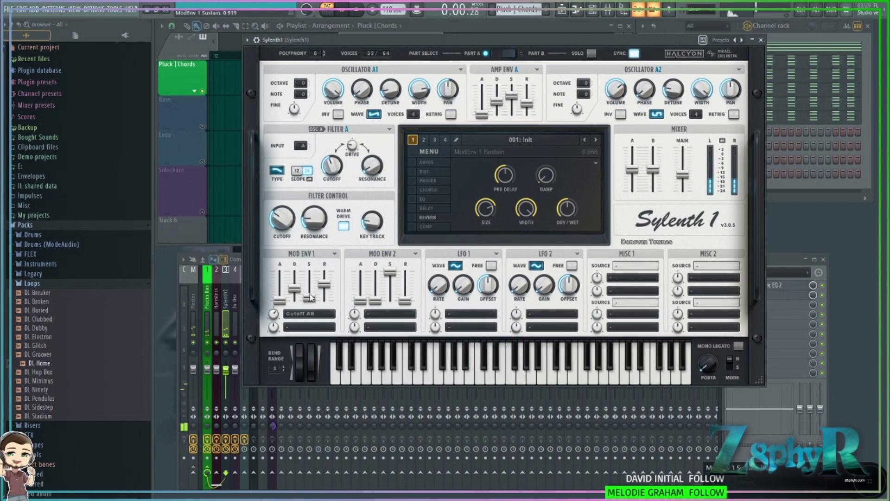
pyautogui.moveTo(303, 300); pyautogui.dragTo(299, 294)
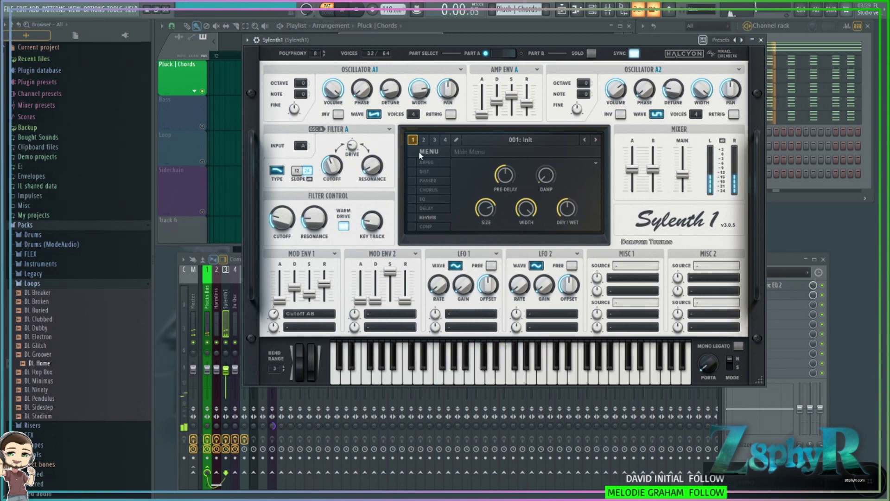
pyautogui.moveTo(685, 175); pyautogui.dragTo(686, 169)
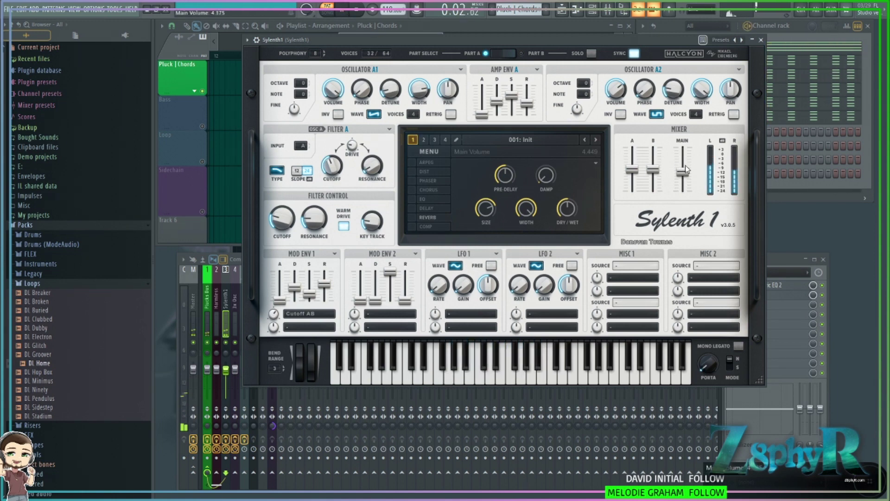
pyautogui.click(347, 14)
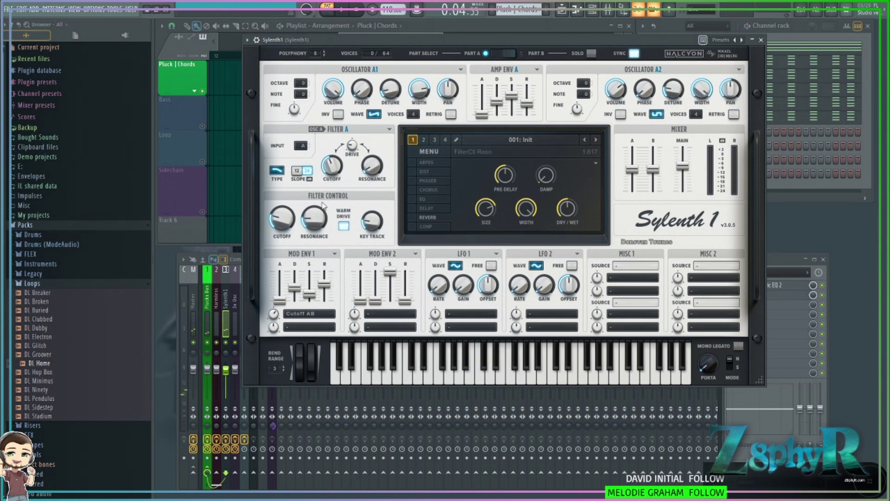
# Enable the EQ effect with bass at about 5.7 dB and tune its bass frequency to about 99 Hz during playback.
pyautogui.click(412, 190)
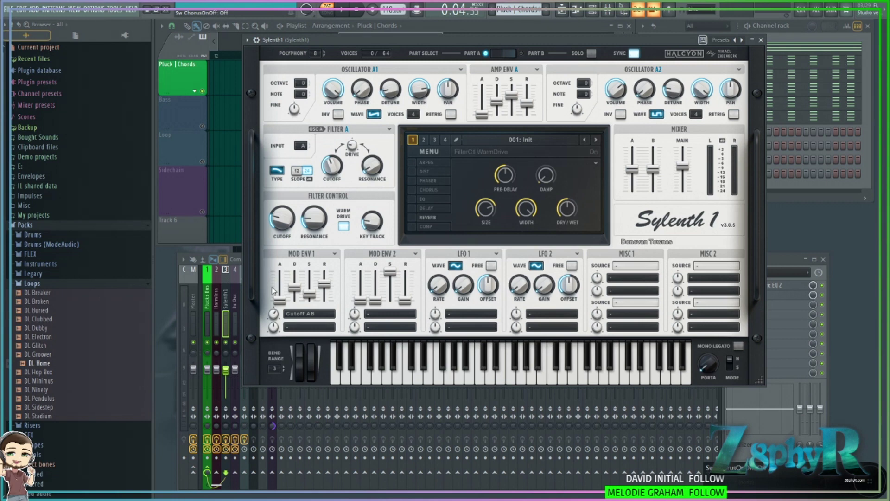
pyautogui.click(411, 199)
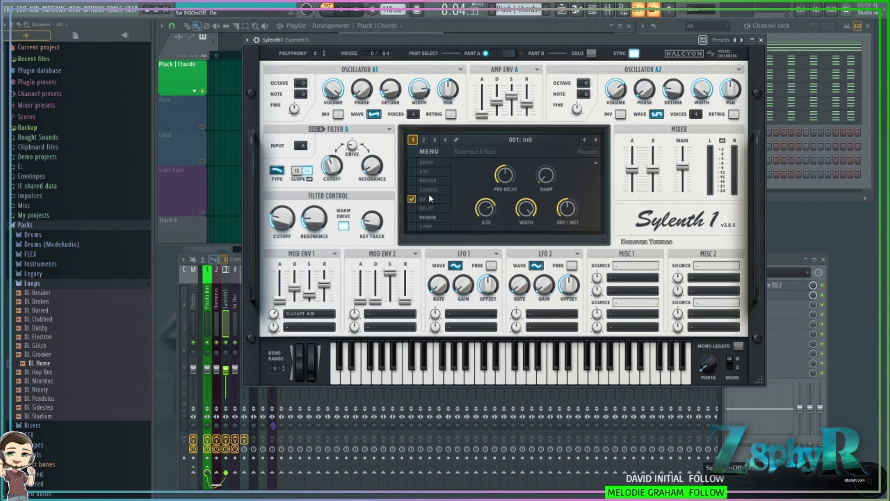
pyautogui.click(432, 203)
pyautogui.moveTo(475, 201)
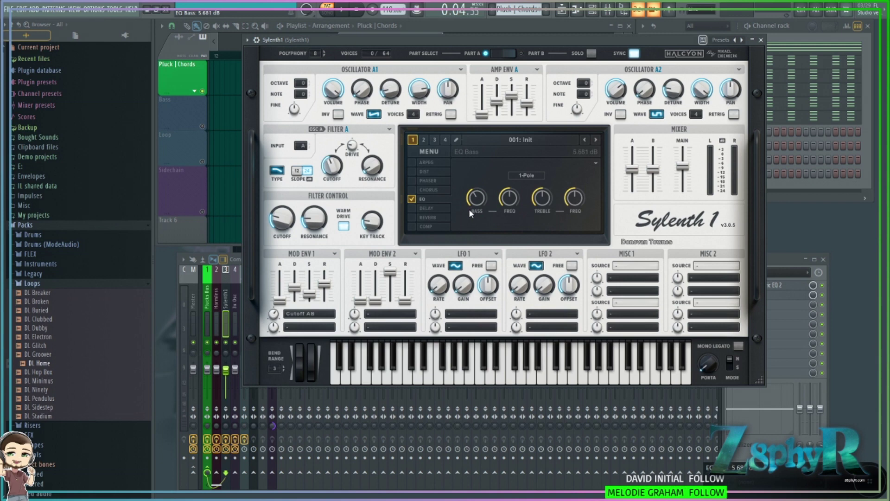
pyautogui.moveTo(512, 202)
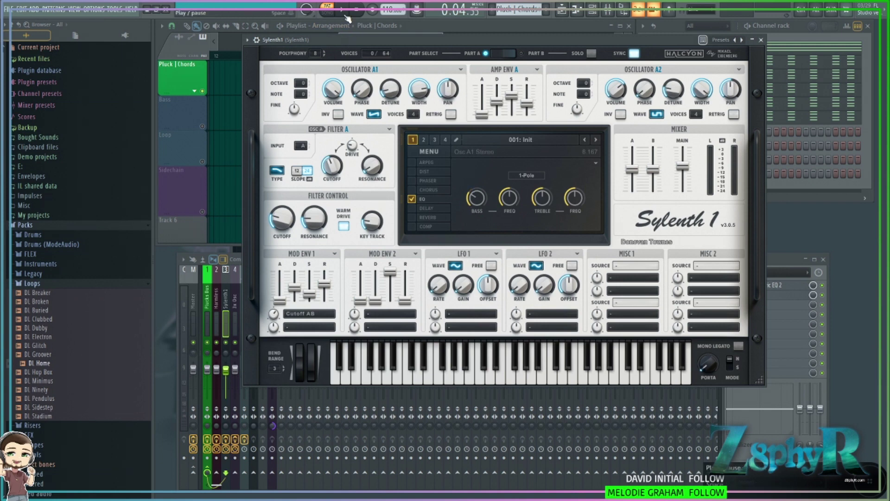
pyautogui.moveTo(515, 205); pyautogui.dragTo(510, 207)
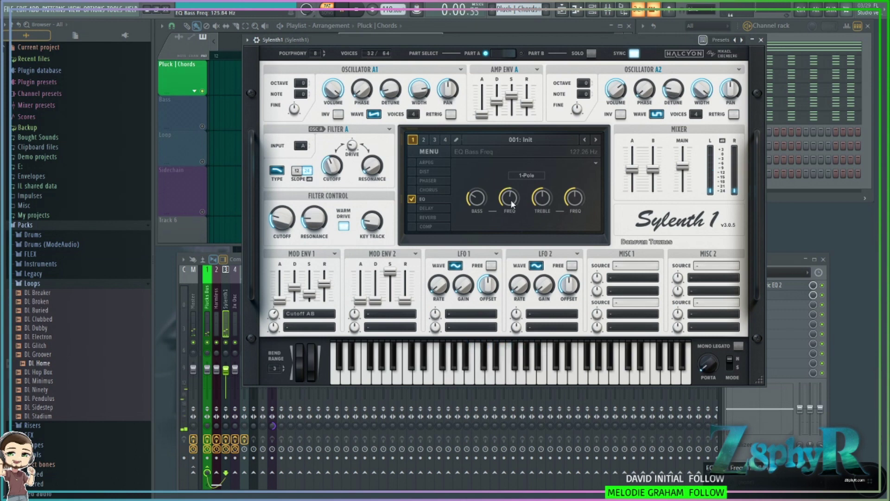
pyautogui.moveTo(483, 207)
pyautogui.moveTo(510, 207); pyautogui.dragTo(511, 216)
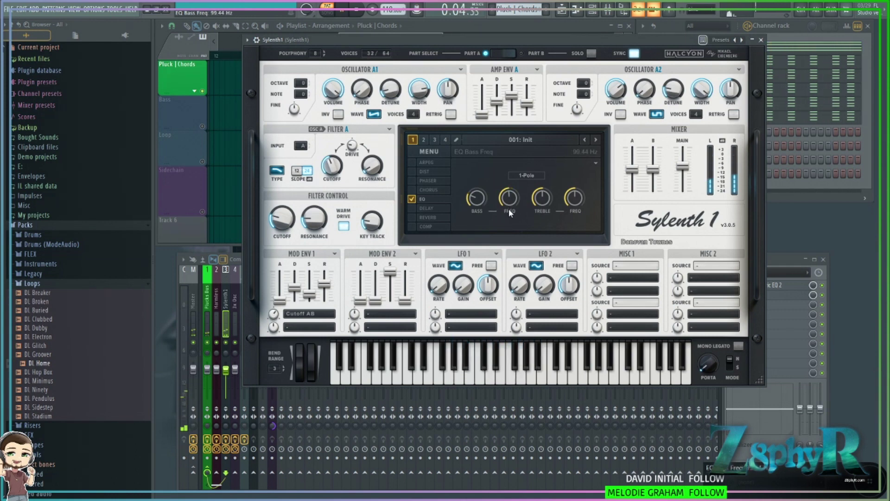
# Try the Chorus effect on the playing chords and switch it back off.
pyautogui.click(418, 191)
pyautogui.click(412, 190)
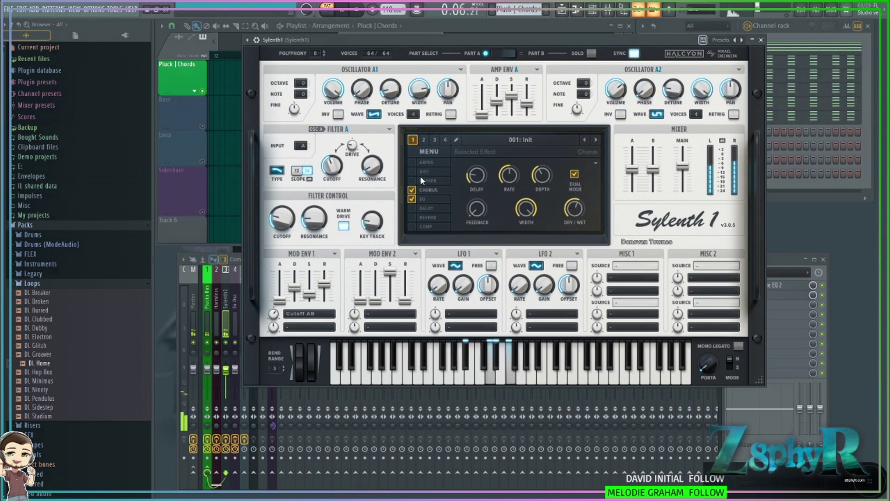
pyautogui.click(412, 191)
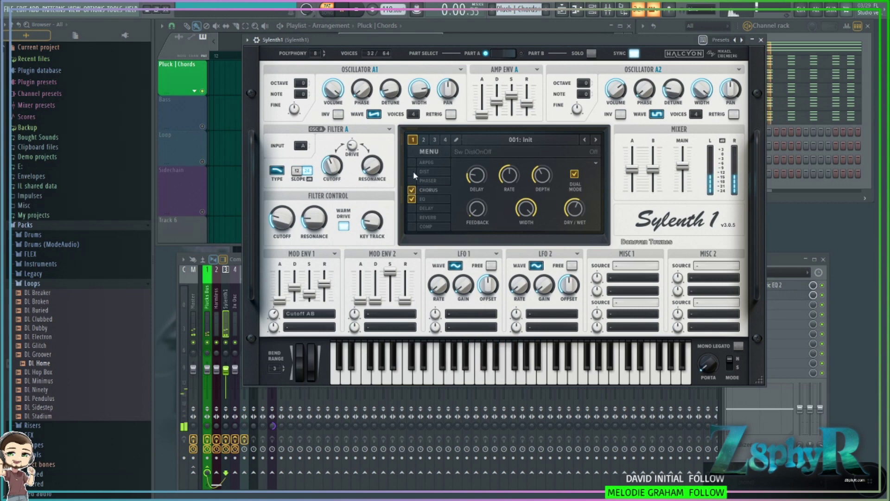
# Try the Reverb effect with a shorter pre-delay on the pluck and switch it back off.
pyautogui.click(414, 218)
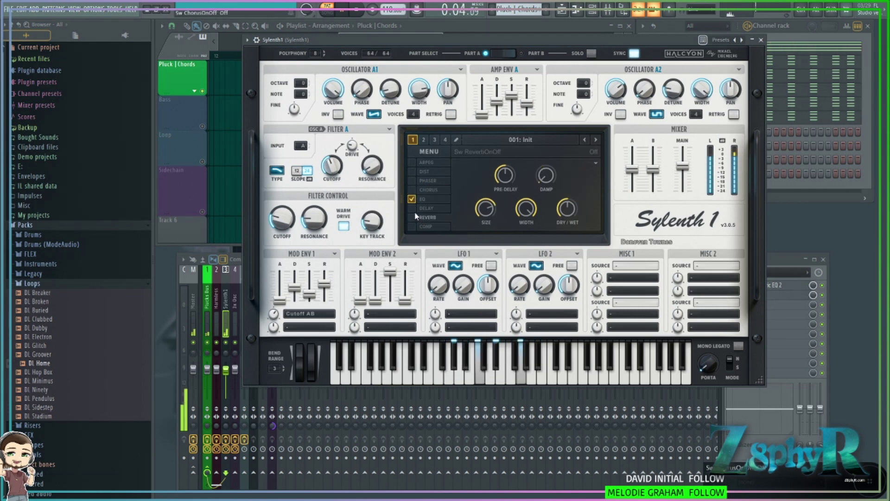
pyautogui.moveTo(505, 175); pyautogui.dragTo(507, 187)
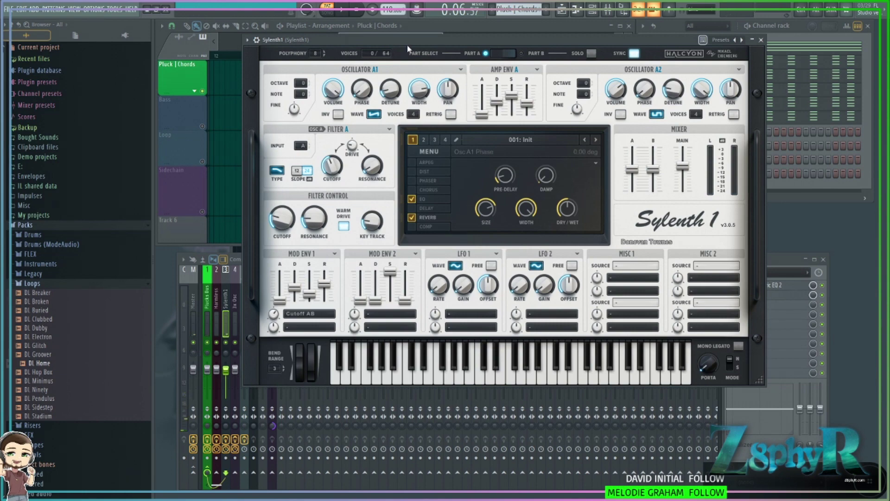
pyautogui.moveTo(417, 40); pyautogui.dragTo(400, 33)
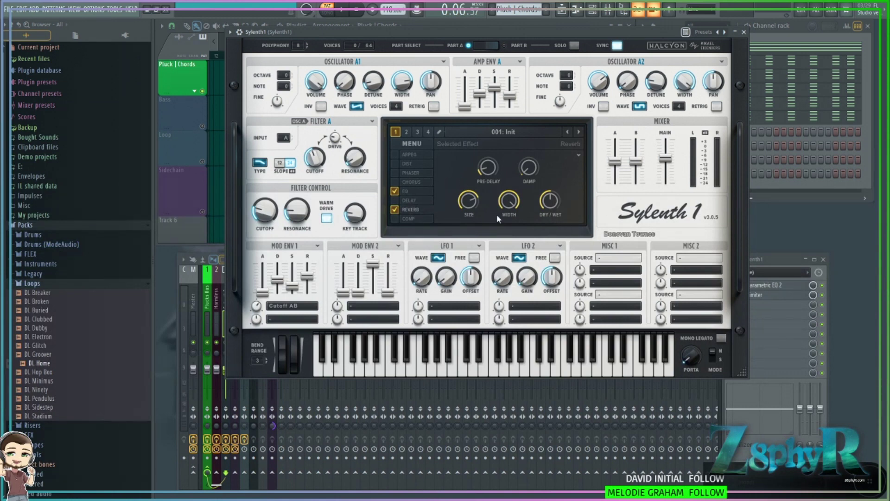
pyautogui.moveTo(492, 175); pyautogui.dragTo(496, 169)
pyautogui.click(395, 209)
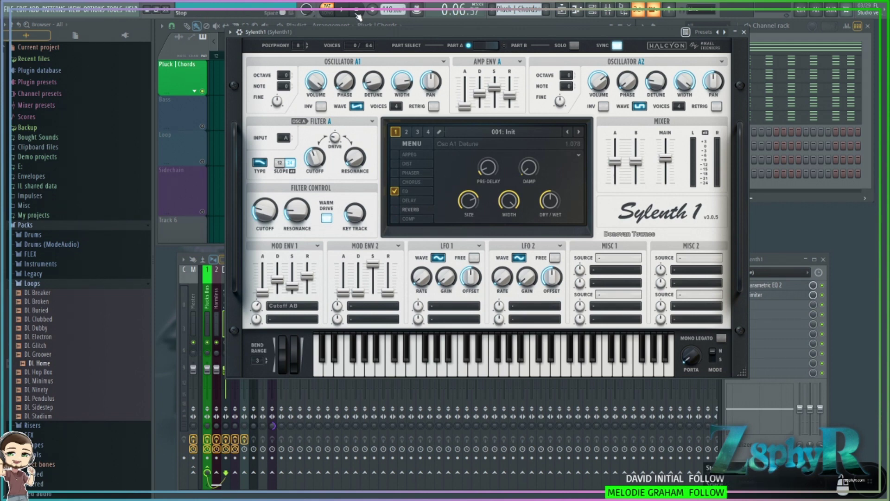
# Enable Chorus with dry/wet at about 58%, and compare the playing chords with the effect off and on.
pyautogui.click(395, 182)
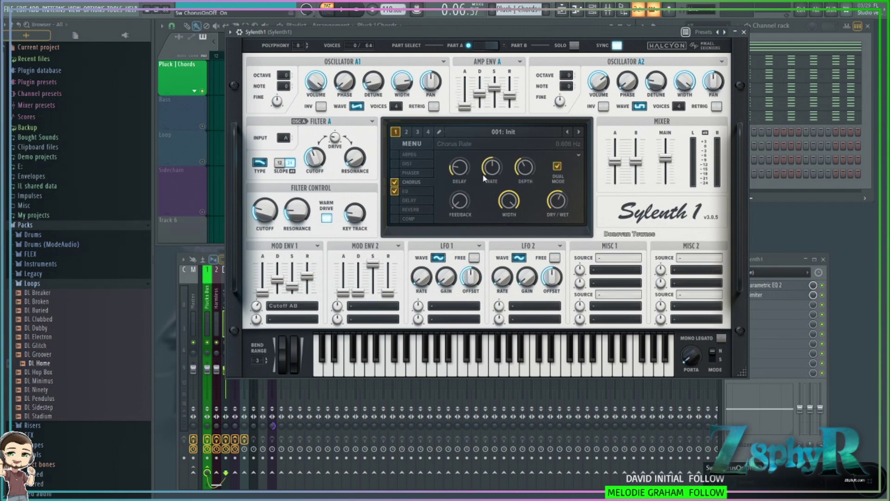
pyautogui.click(344, 12)
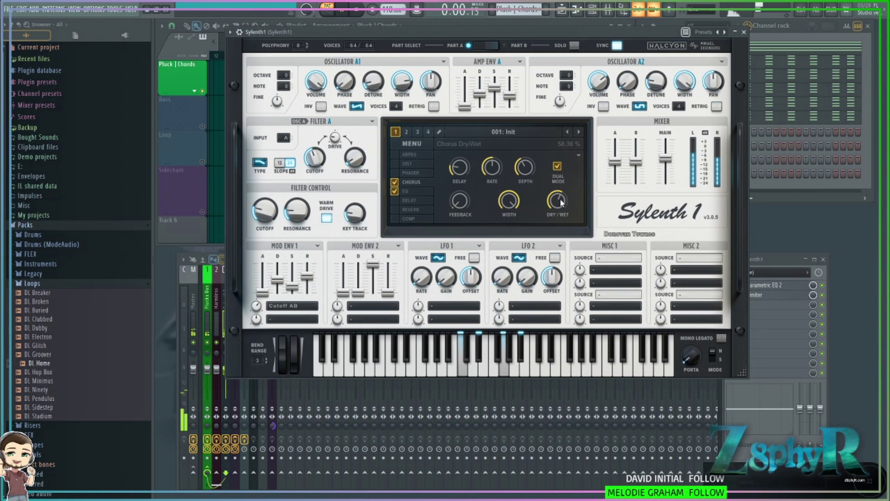
pyautogui.click(394, 182)
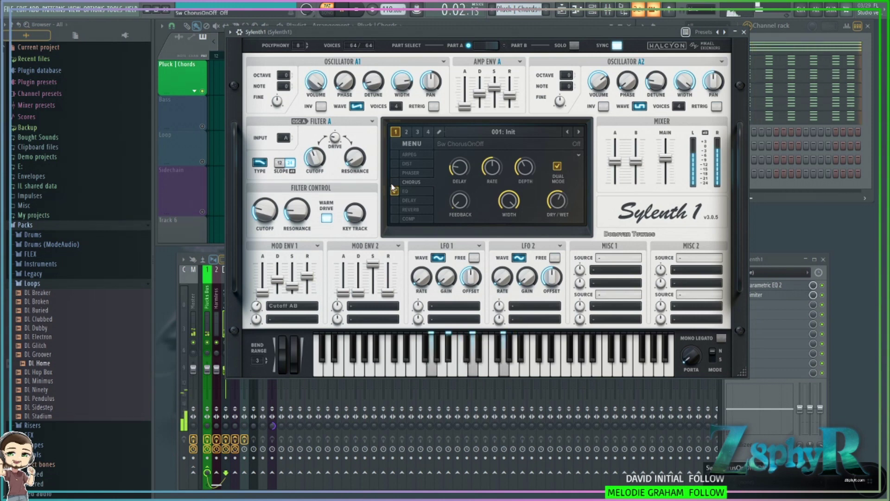
pyautogui.click(395, 182)
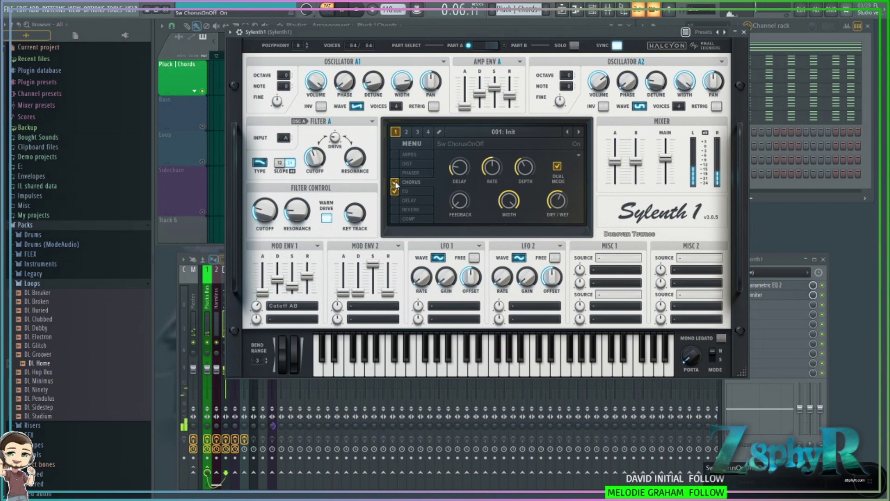
# Switch off the Chorus effect and set the Filter Control cutoff to about 2.6.
pyautogui.click(394, 183)
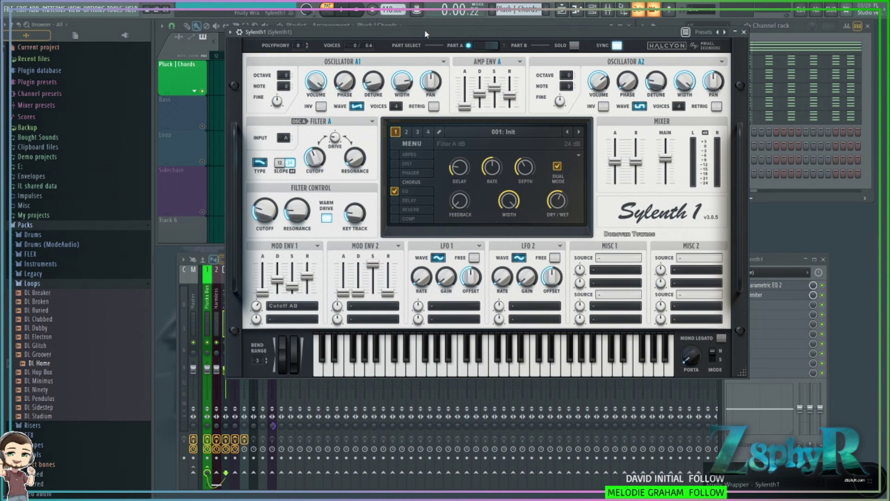
pyautogui.moveTo(439, 34); pyautogui.dragTo(566, 83)
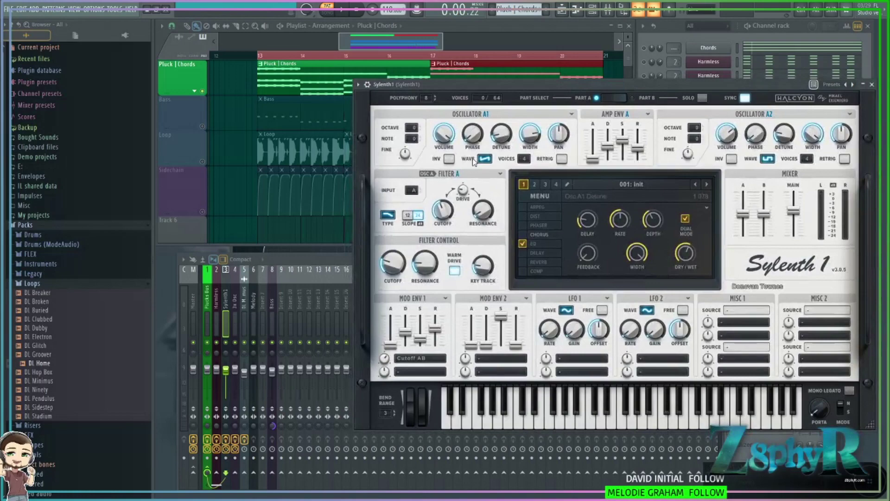
pyautogui.moveTo(393, 268); pyautogui.dragTo(396, 261)
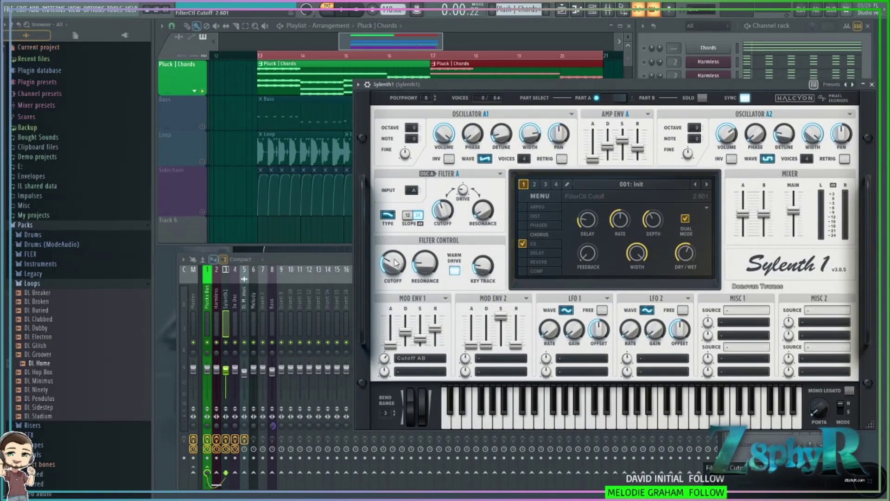
pyautogui.moveTo(464, 84); pyautogui.dragTo(377, 80)
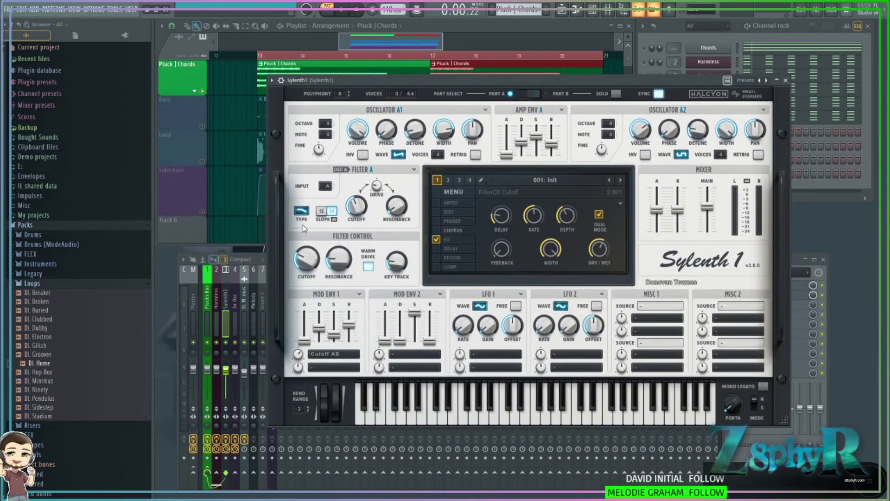
# Sweep the Filter Control cutoff up to about 5.6 and back down while the chords play.
pyautogui.moveTo(317, 258); pyautogui.dragTo(312, 275)
pyautogui.moveTo(312, 263); pyautogui.dragTo(317, 224)
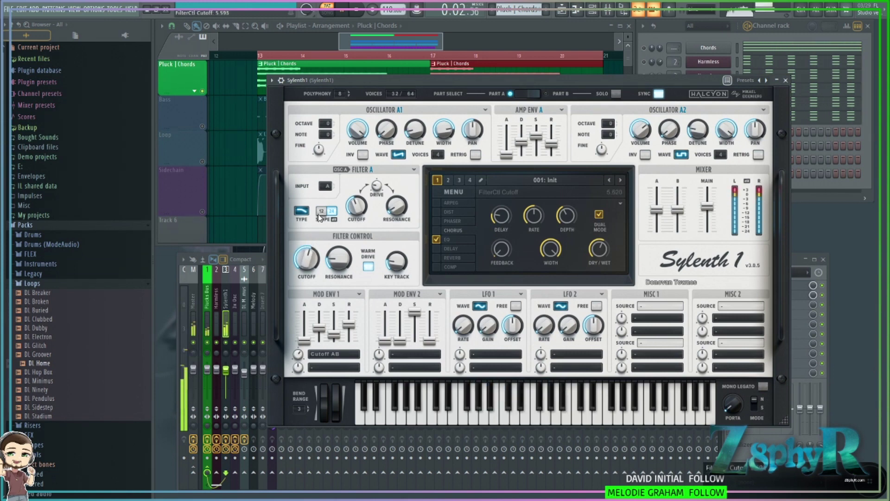
pyautogui.moveTo(318, 224); pyautogui.dragTo(324, 275)
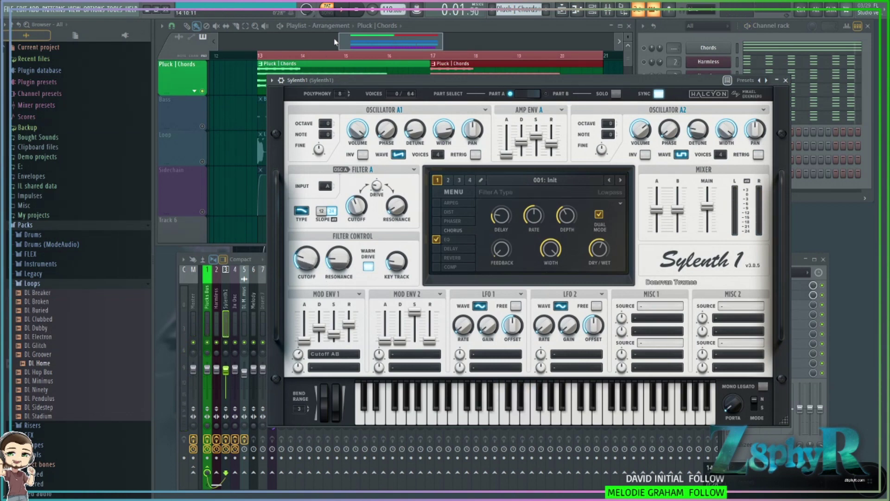
pyautogui.click(306, 65)
pyautogui.rightClick(420, 9)
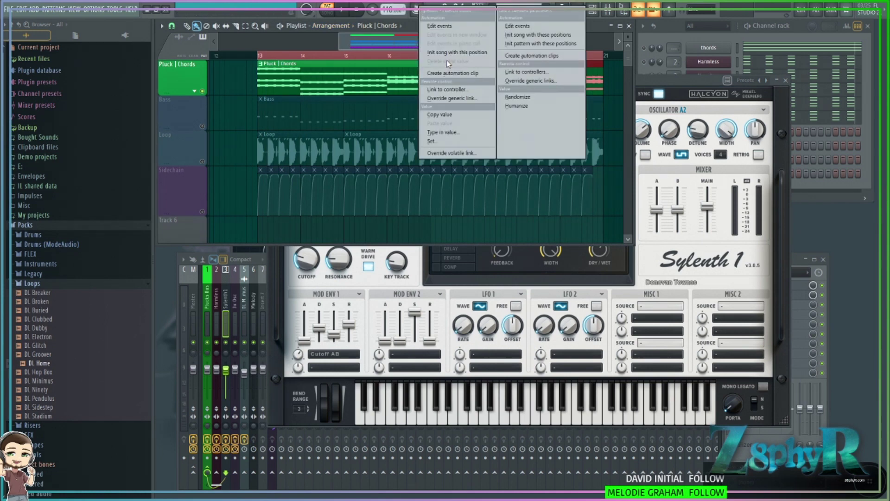
pyautogui.click(366, 34)
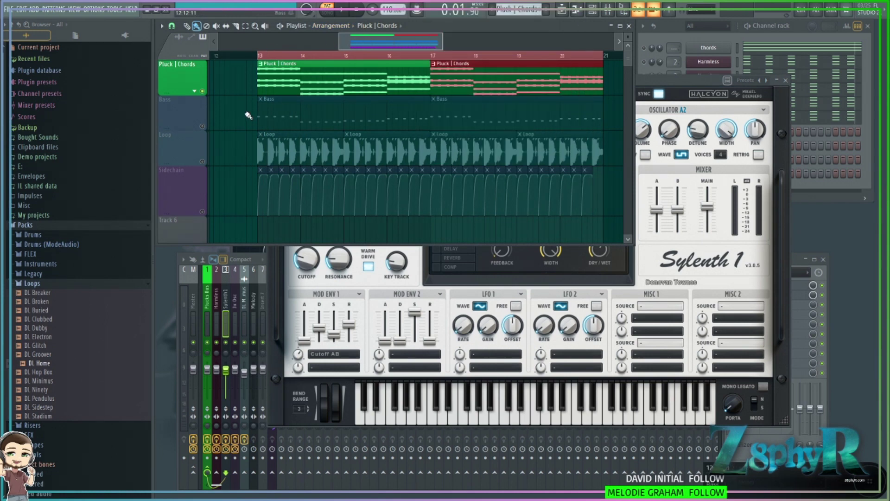
# Clone the Sylenth1 channel in the channel rack.
pyautogui.click(800, 27)
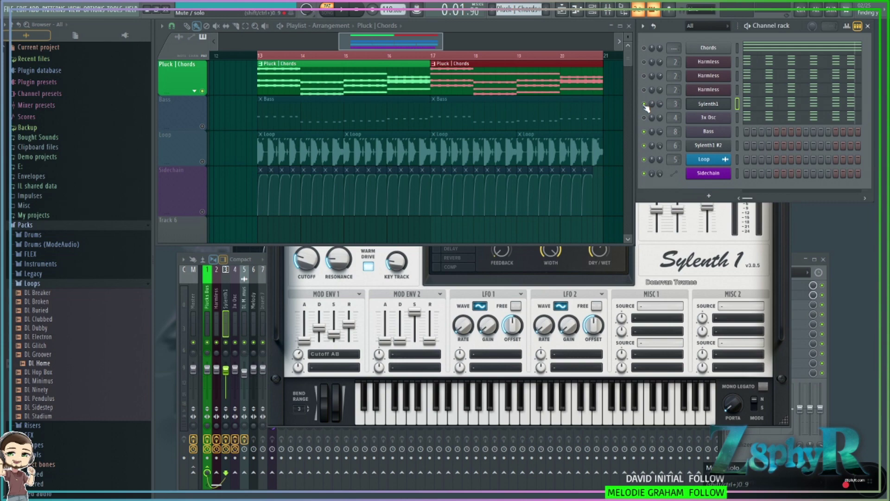
pyautogui.click(699, 105)
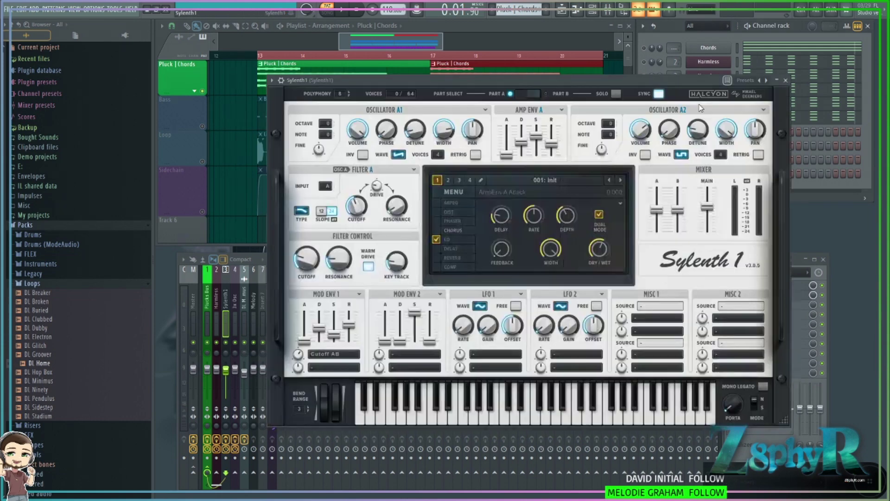
pyautogui.click(787, 77)
pyautogui.rightClick(708, 103)
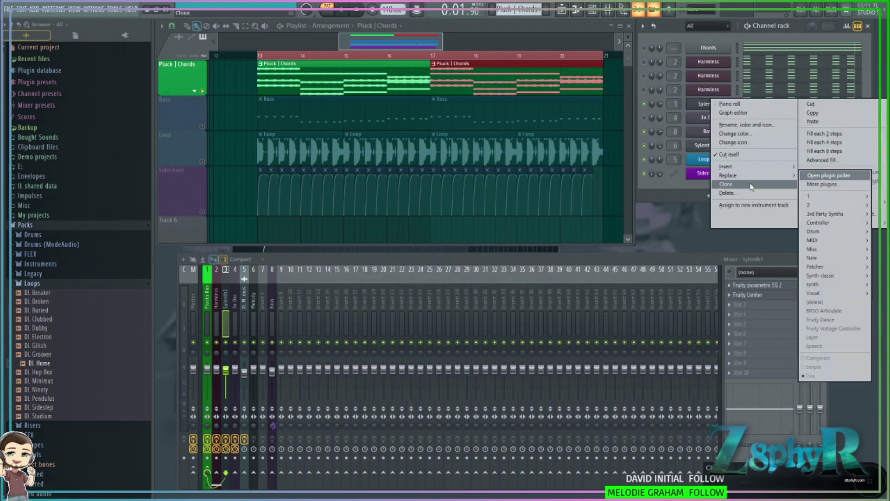
pyautogui.click(723, 185)
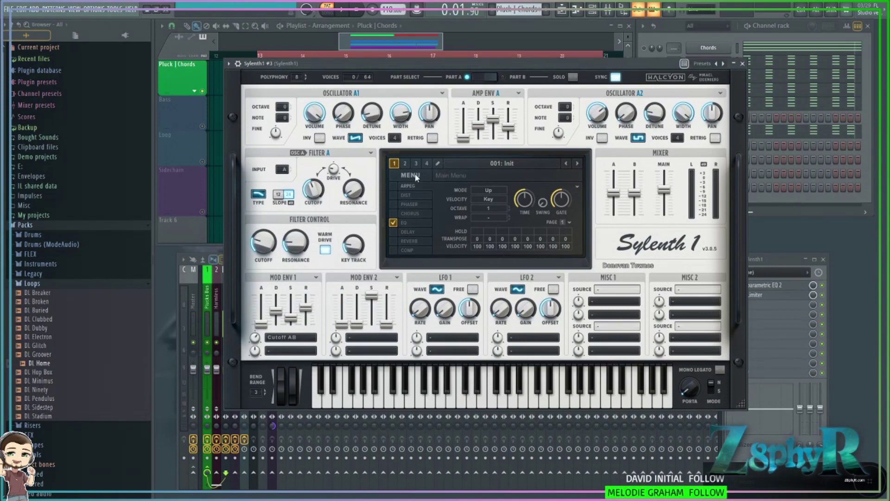
# Load the FactoryBank1 bank in the cloned Sylenth1 and open its preset list.
pyautogui.click(410, 175)
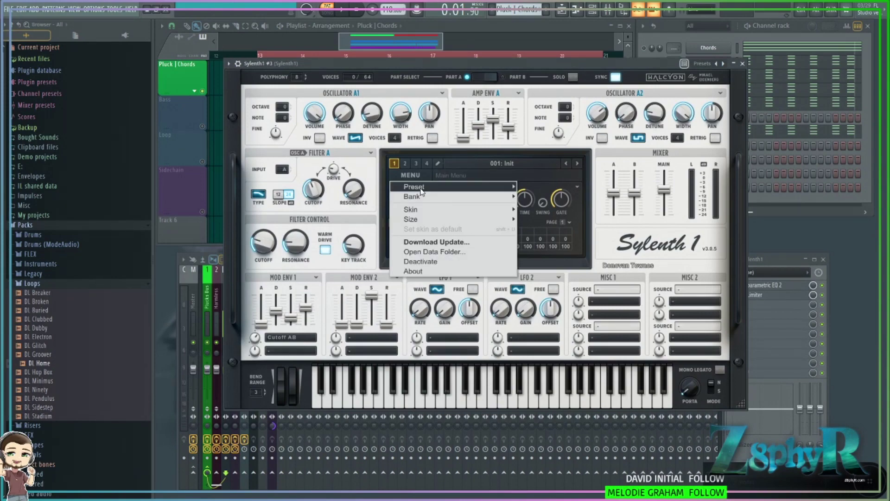
pyautogui.moveTo(467, 199)
pyautogui.moveTo(544, 197)
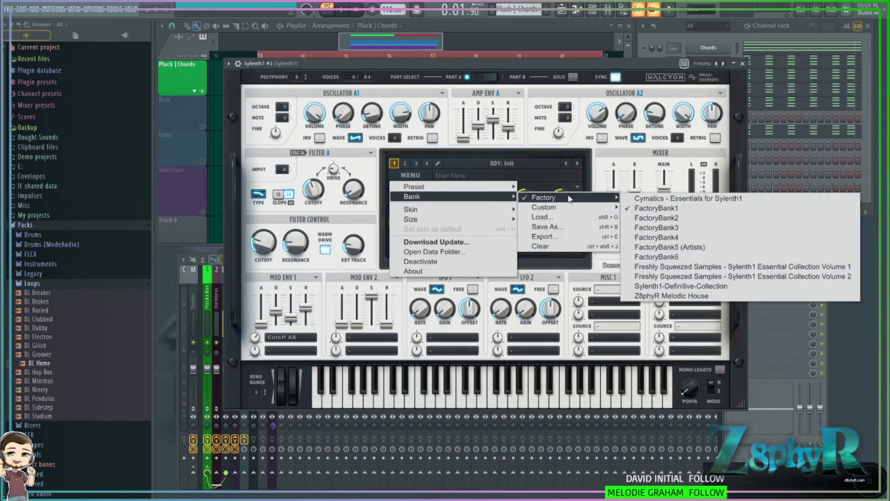
pyautogui.click(659, 197)
pyautogui.click(493, 163)
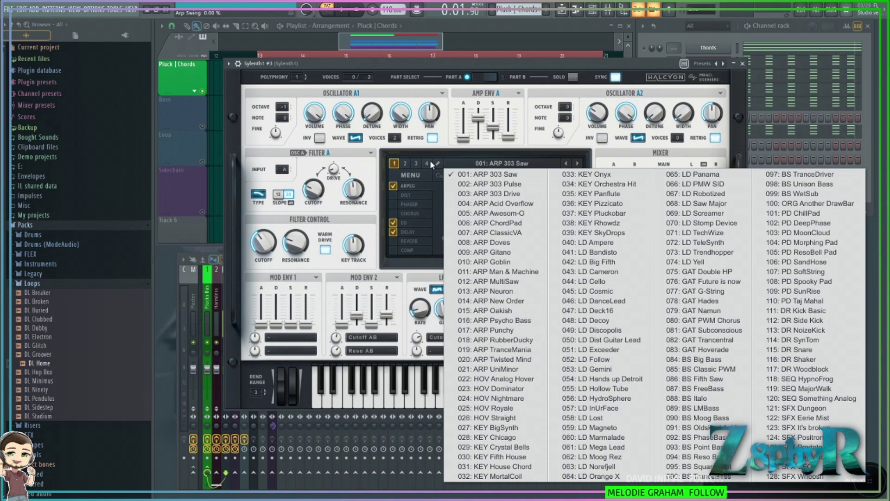
# Look through the preset lists of sub-banks 2, 3 and 4 in the loaded factory bank.
pyautogui.click(415, 164)
pyautogui.click(416, 163)
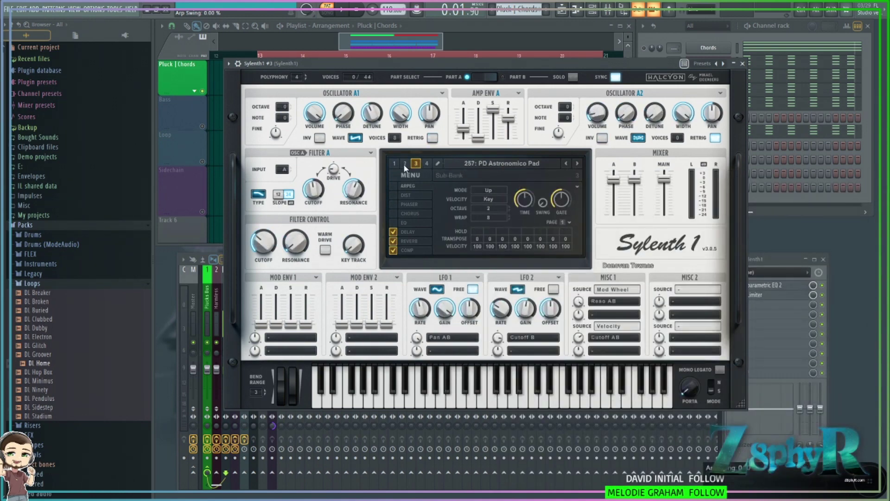
pyautogui.click(405, 165)
pyautogui.click(480, 164)
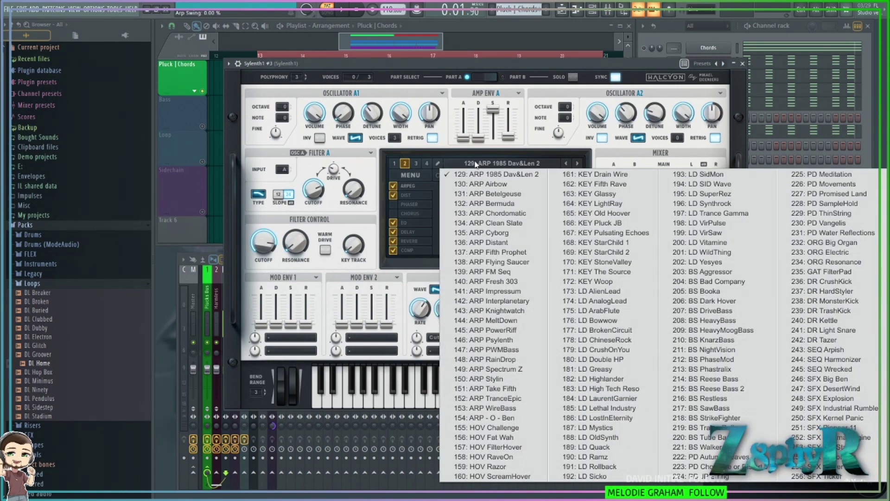
pyautogui.click(477, 163)
pyautogui.click(426, 163)
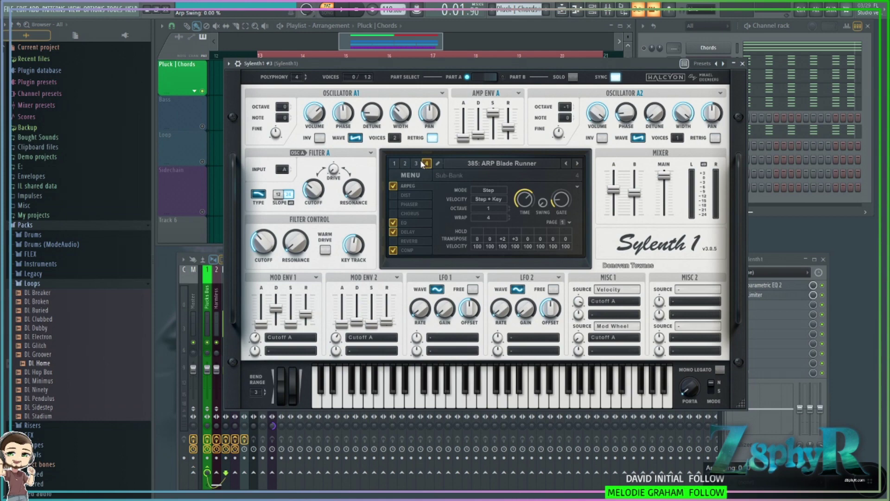
pyautogui.click(508, 163)
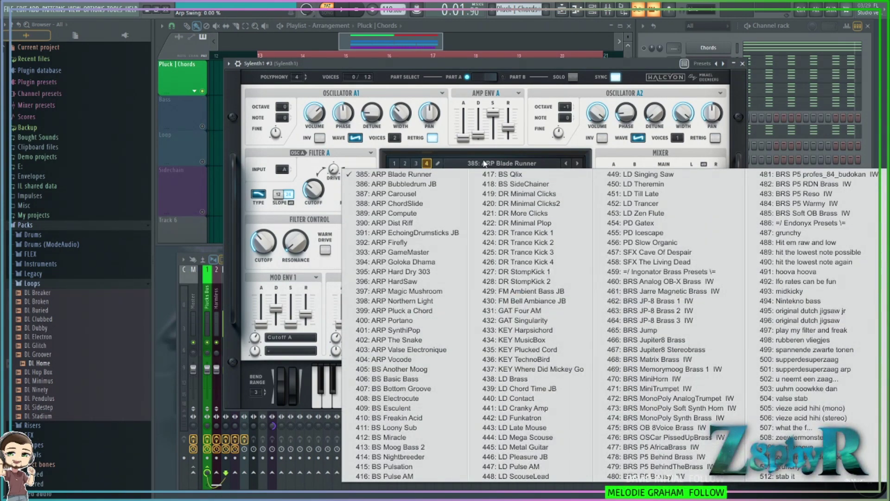
pyautogui.click(410, 164)
pyautogui.click(492, 164)
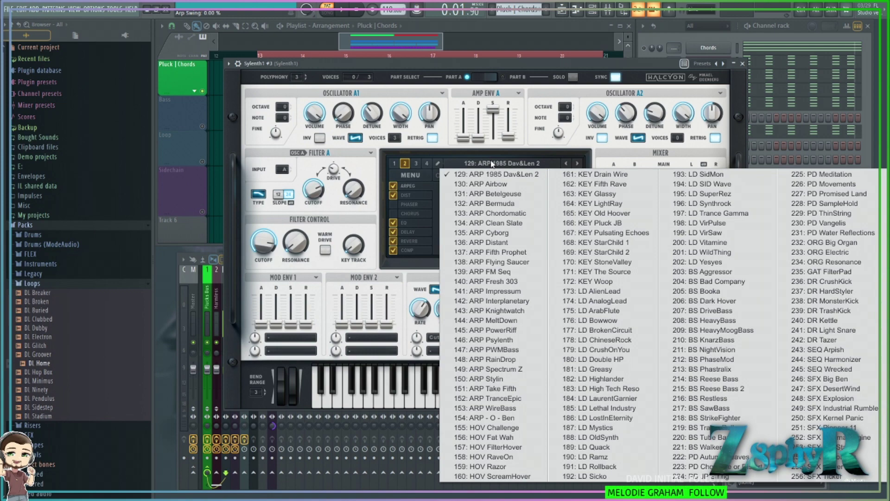
pyautogui.click(493, 163)
pyautogui.click(417, 164)
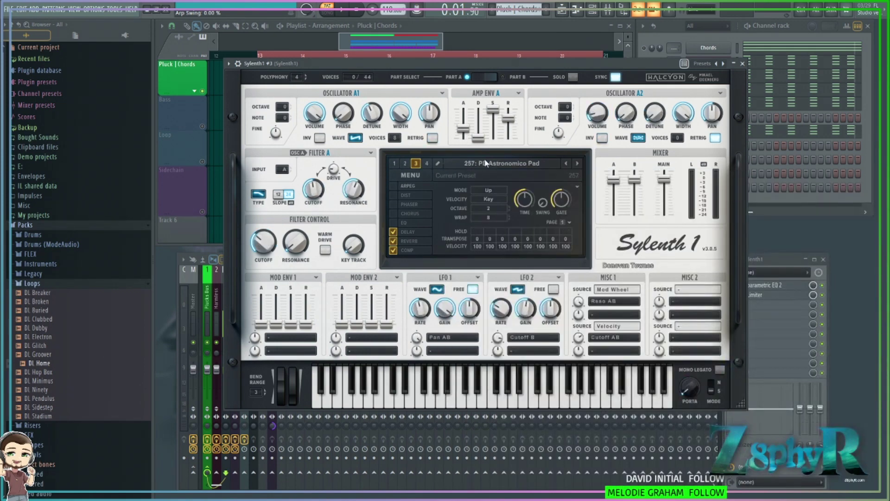
pyautogui.click(492, 163)
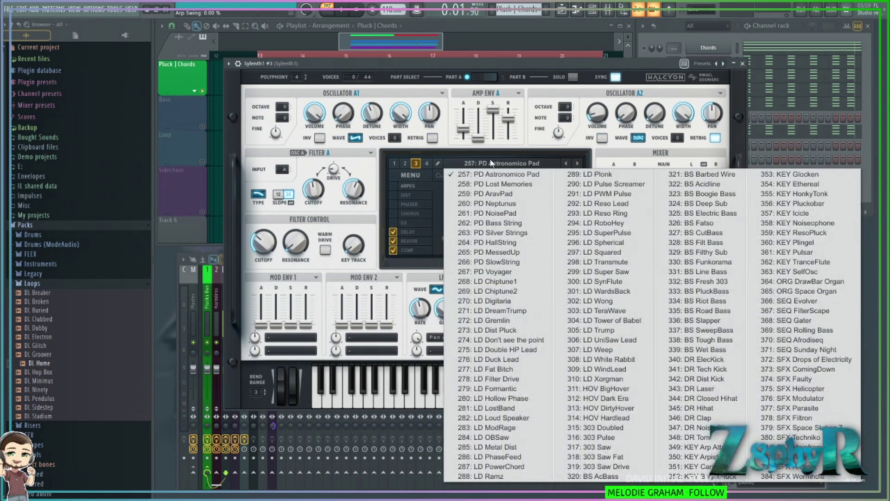
# Load the FactoryBank2 bank in the cloned Sylenth1 and select the preset 024: PLUCK - Grasshopper.
pyautogui.click(417, 175)
pyautogui.moveTo(479, 198)
pyautogui.moveTo(532, 199)
pyautogui.click(657, 219)
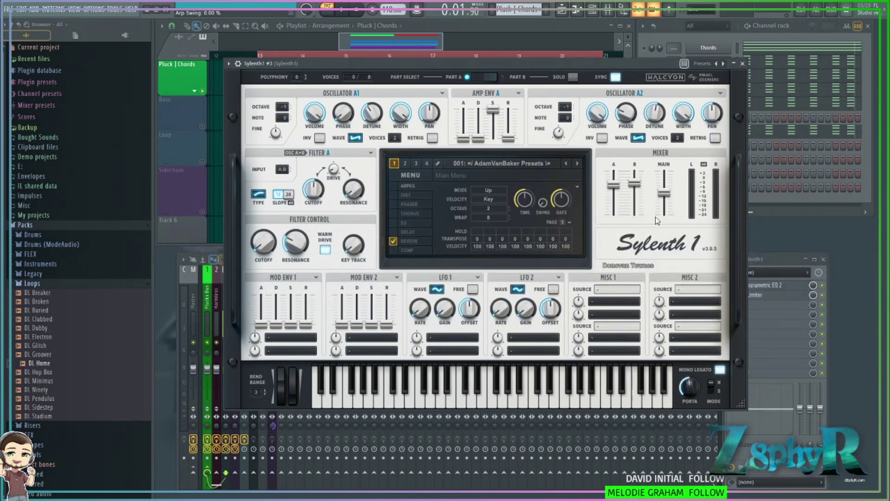
pyautogui.click(486, 167)
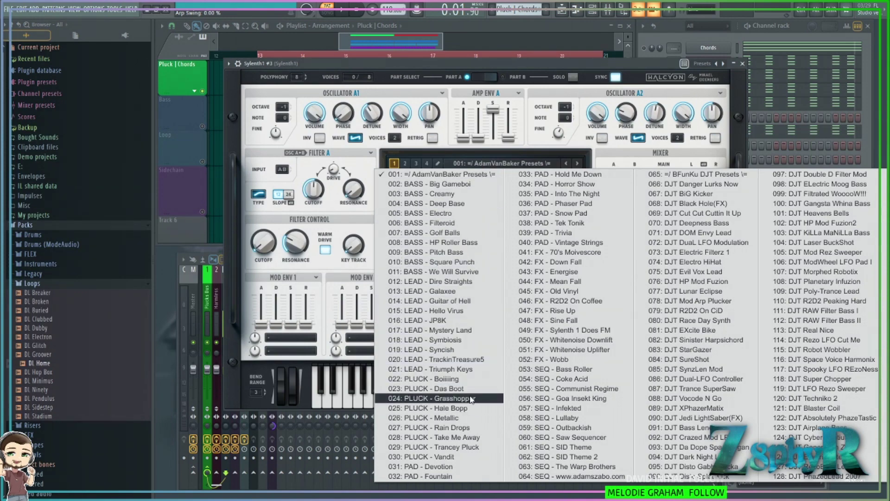
pyautogui.click(459, 398)
pyautogui.moveTo(664, 173); pyautogui.dragTo(655, 255)
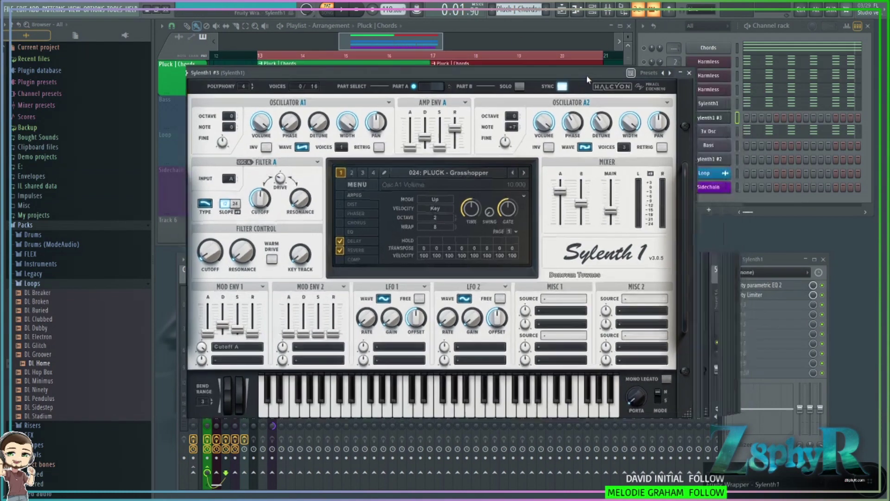
# Copy the notes of the Sylenth1 channel and paste them into the Sylenth1 #3 channel.
pyautogui.moveTo(686, 63); pyautogui.dragTo(579, 71)
pyautogui.rightClick(707, 103)
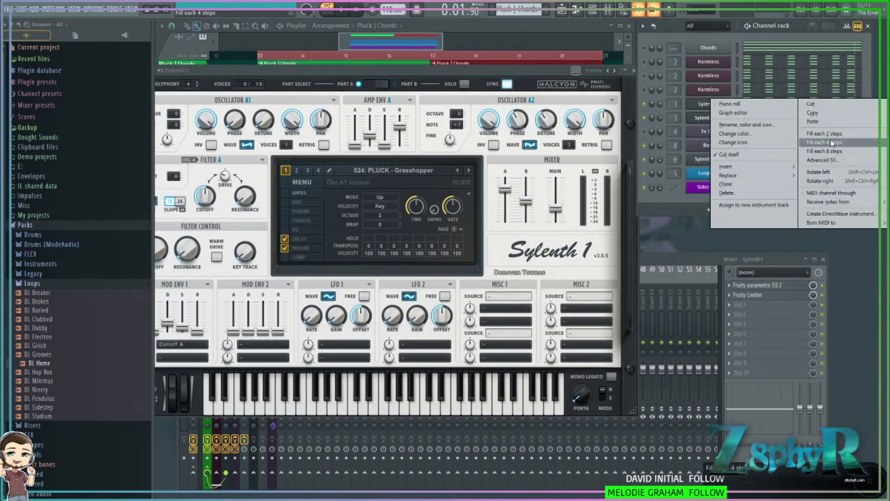
pyautogui.click(814, 113)
pyautogui.rightClick(705, 117)
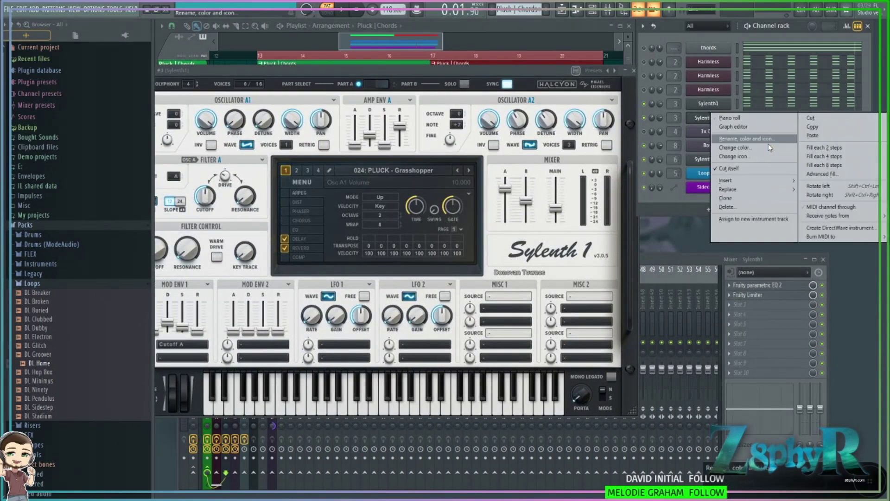
pyautogui.click(833, 136)
# Switch off the Grasshopper preset's Delay and Reverb and set its polyphony to 5 during playback.
pyautogui.moveTo(478, 71); pyautogui.dragTo(608, 69)
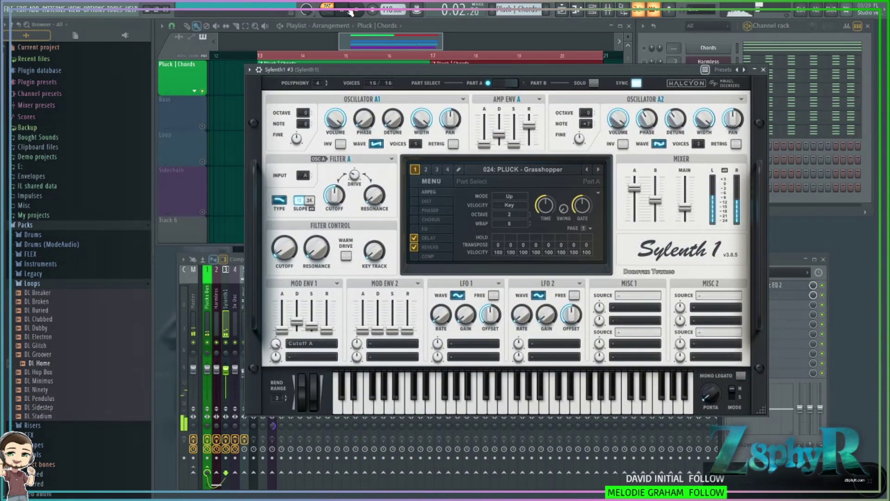
pyautogui.click(415, 238)
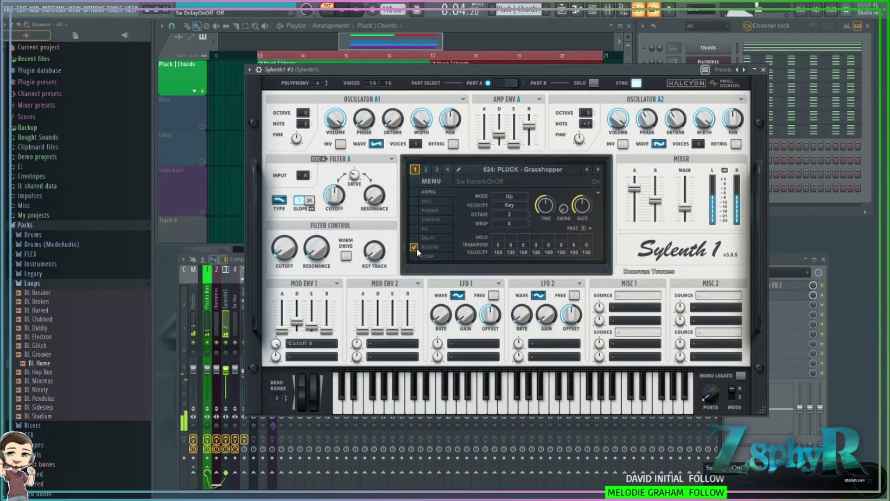
pyautogui.click(326, 80)
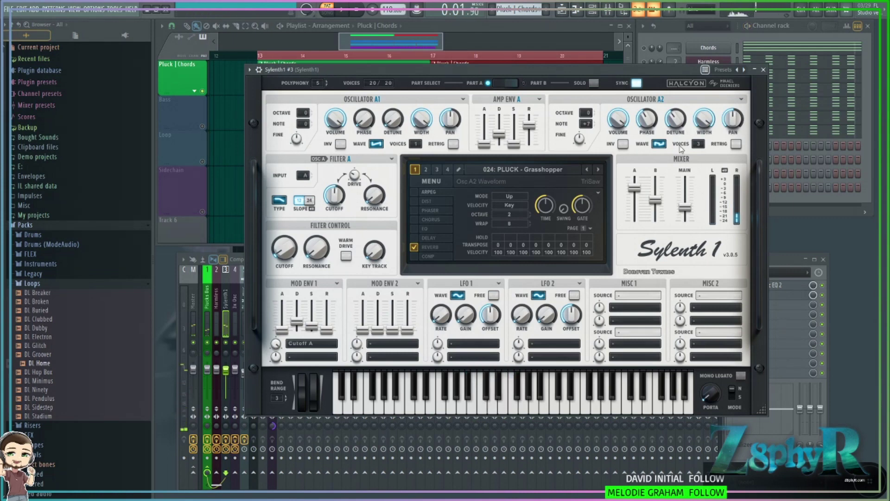
pyautogui.moveTo(587, 125); pyautogui.dragTo(589, 142)
pyautogui.moveTo(590, 209); pyautogui.dragTo(591, 219)
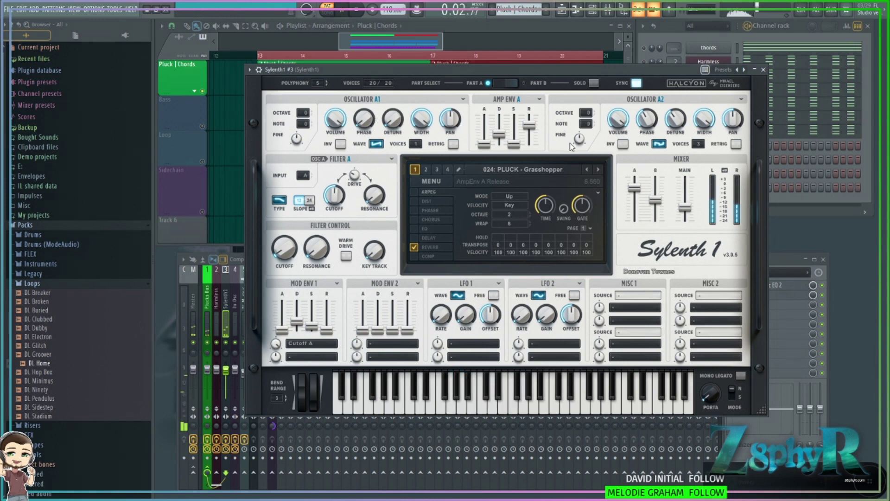
pyautogui.click(414, 248)
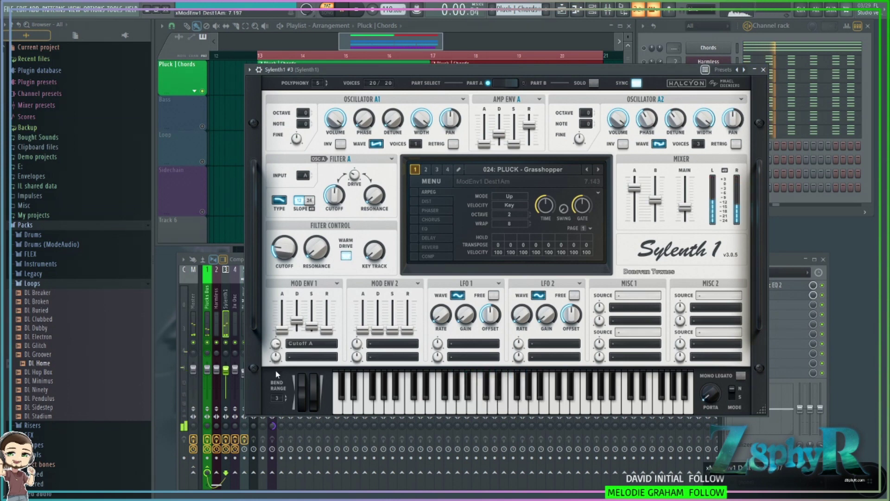
# Raise the Mod Env 1 sustain to about 3.26 on the playing Grasshopper pluck.
pyautogui.moveTo(317, 320); pyautogui.dragTo(320, 292)
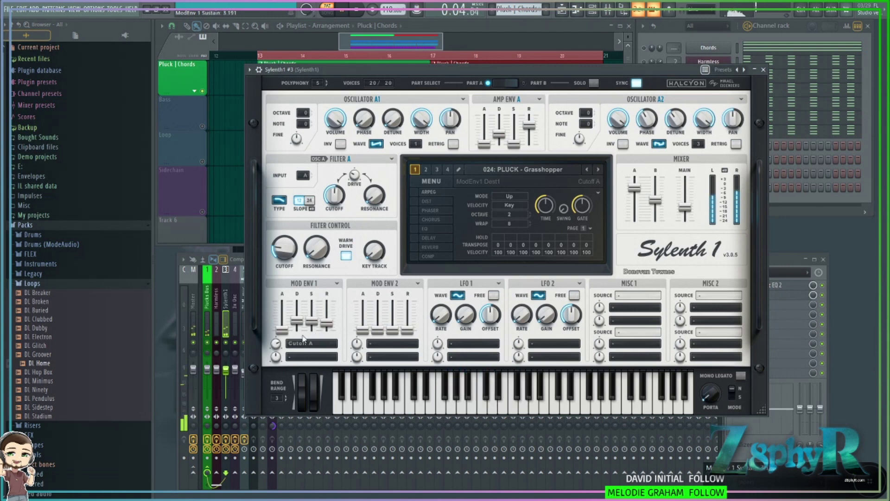
pyautogui.moveTo(312, 316); pyautogui.dragTo(309, 339)
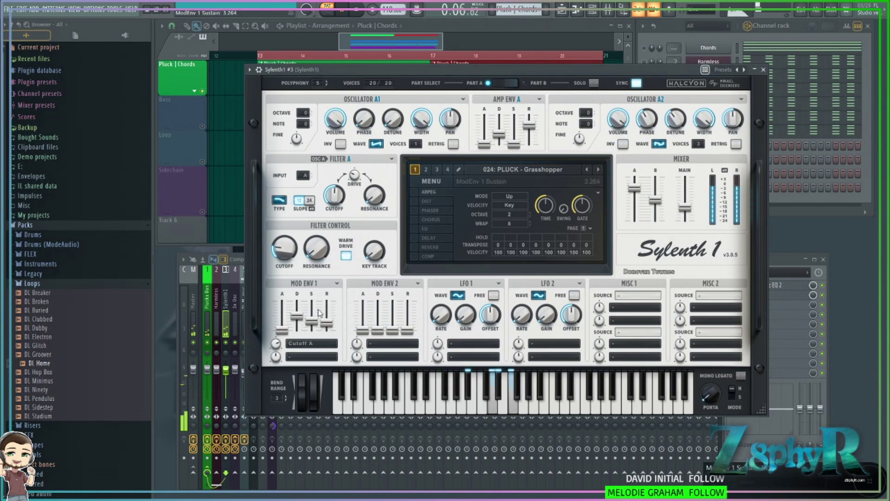
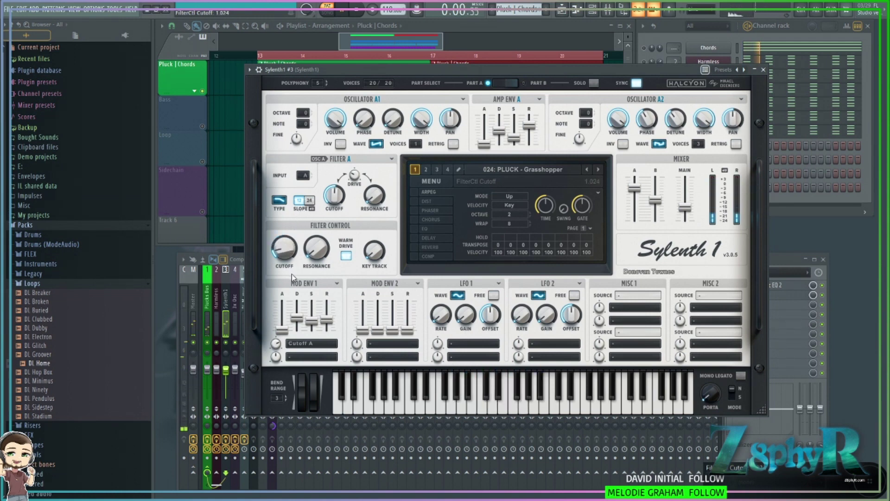
# Stop playback, set oscillator A1 to 4 voices, and change oscillator A2's waveform to Sine in the Grasshopper pluck.
pyautogui.press('space')
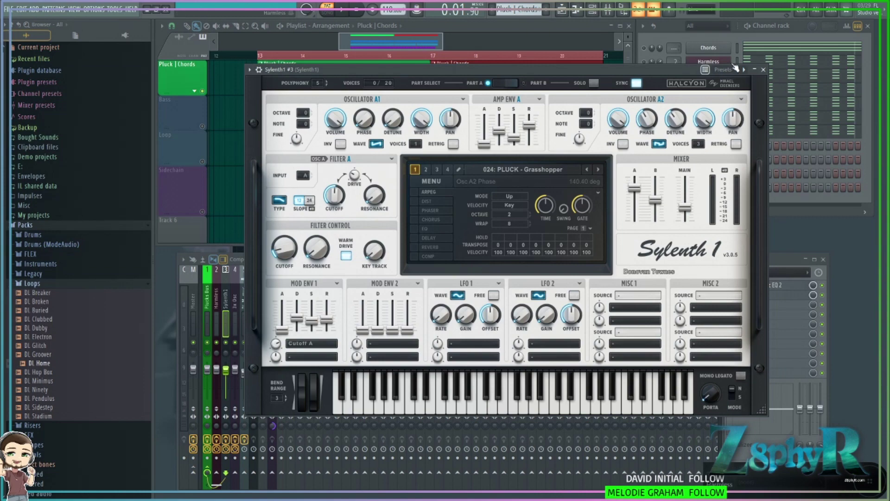
pyautogui.moveTo(596, 73); pyautogui.dragTo(518, 62)
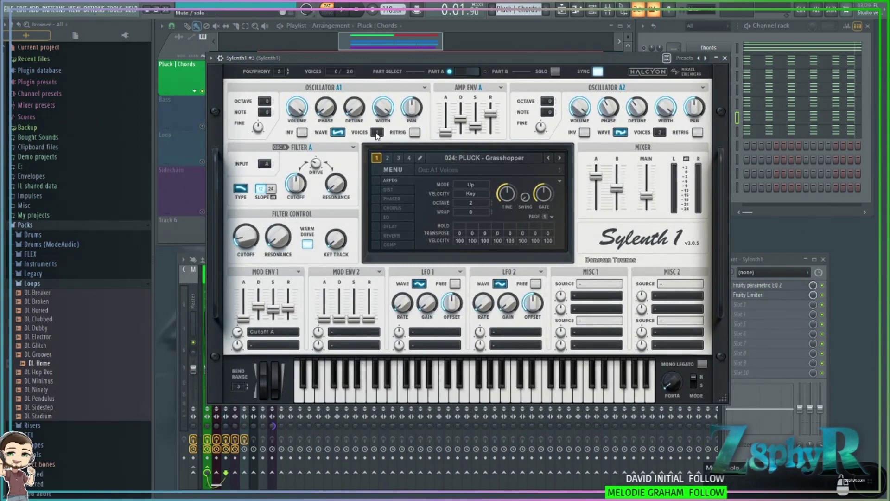
pyautogui.moveTo(377, 134); pyautogui.dragTo(385, 107)
pyautogui.click(620, 132)
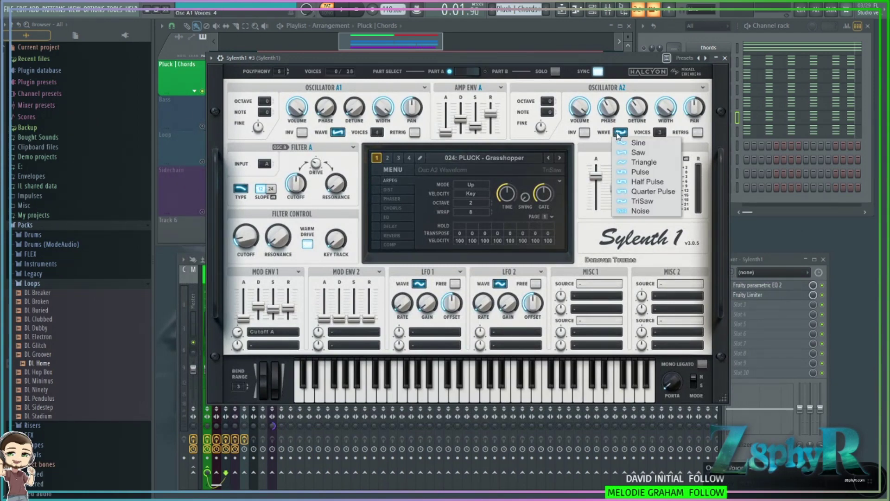
pyautogui.click(635, 172)
pyautogui.click(620, 133)
pyautogui.click(649, 143)
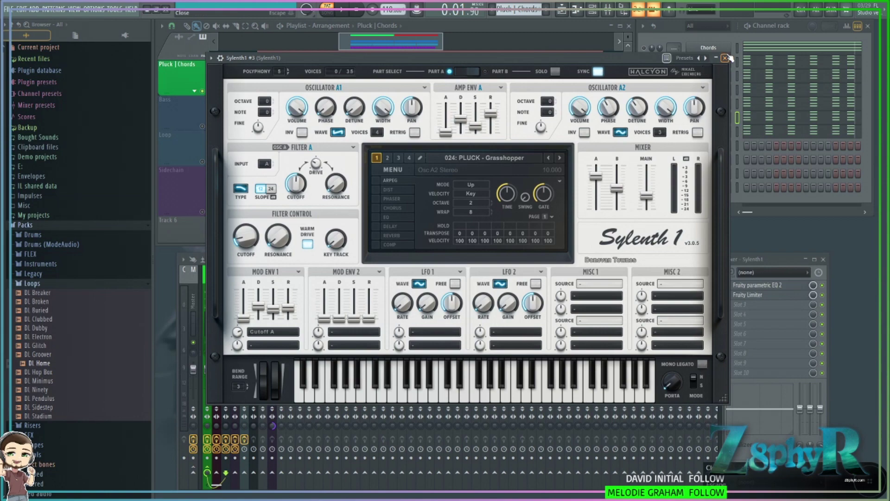
pyautogui.click(725, 58)
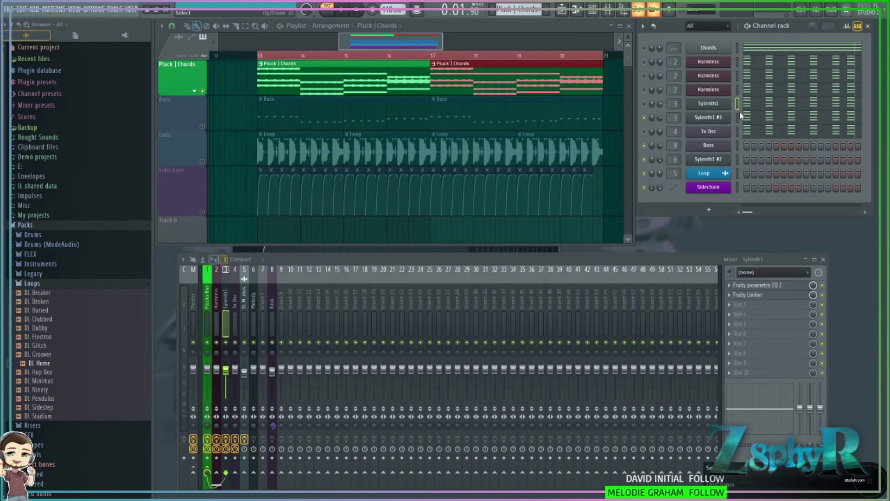
# Show the 3x Osc channel's chord notes and examine its oscillator and volume envelope settings.
pyautogui.press('l')
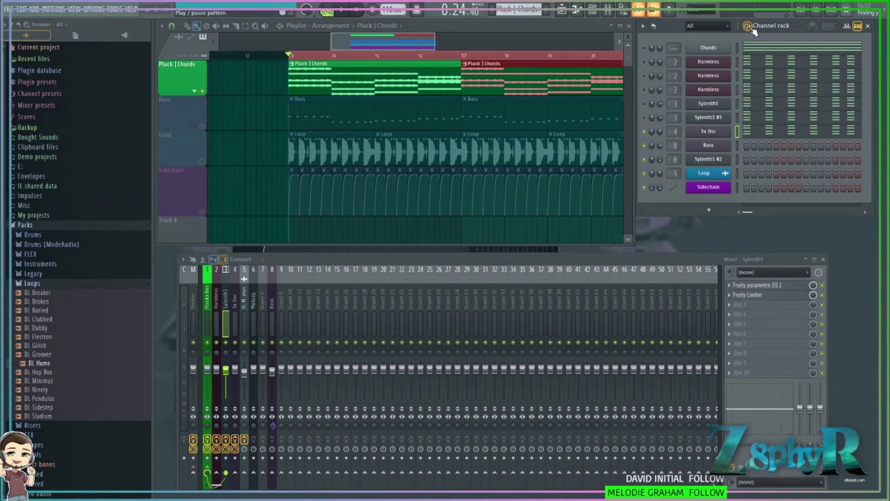
pyautogui.press('F7')
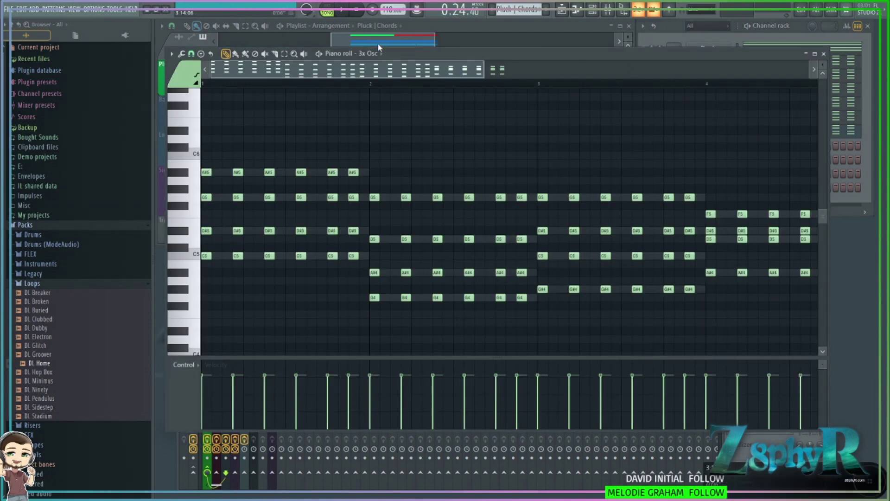
pyautogui.click(758, 26)
pyautogui.click(715, 129)
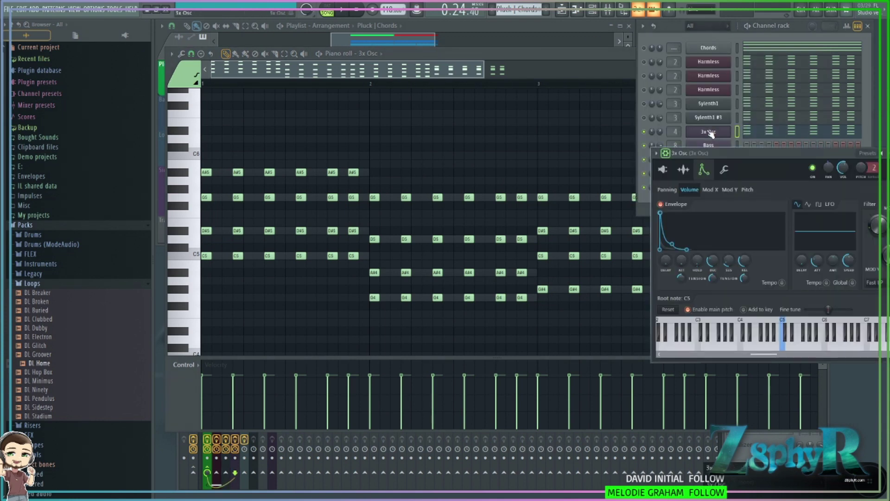
pyautogui.moveTo(759, 153); pyautogui.dragTo(626, 145)
pyautogui.click(529, 161)
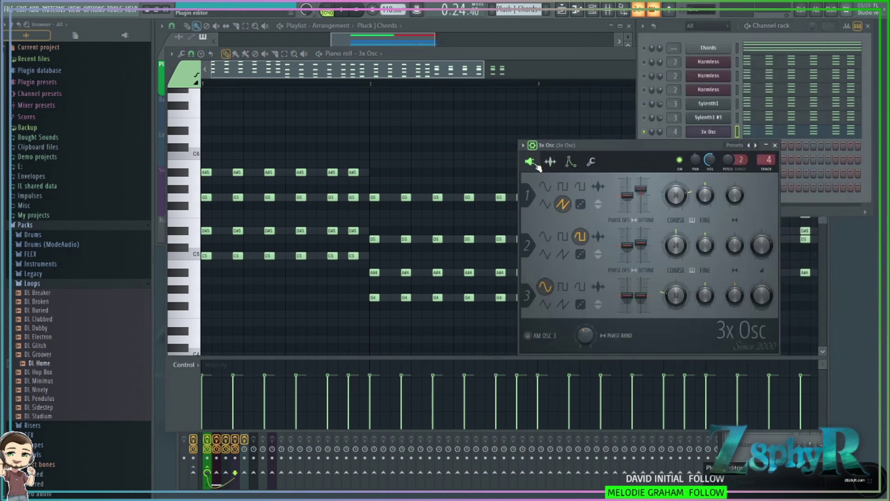
pyautogui.click(571, 161)
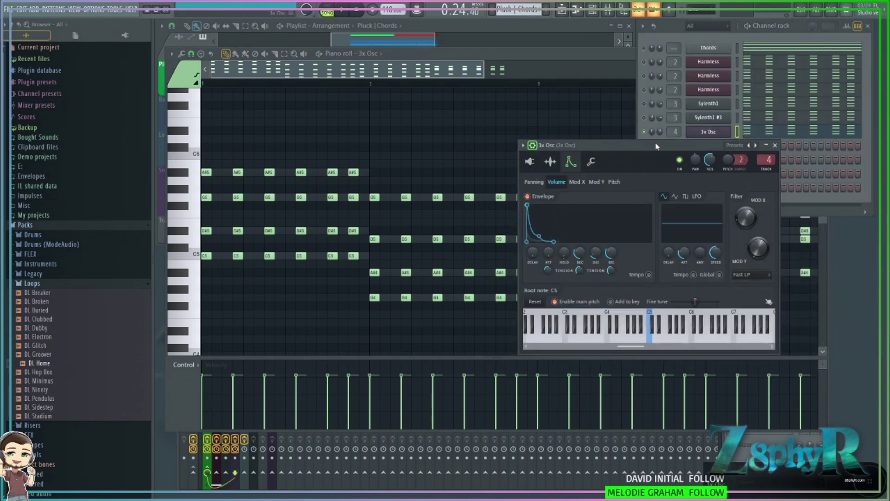
pyautogui.click(775, 145)
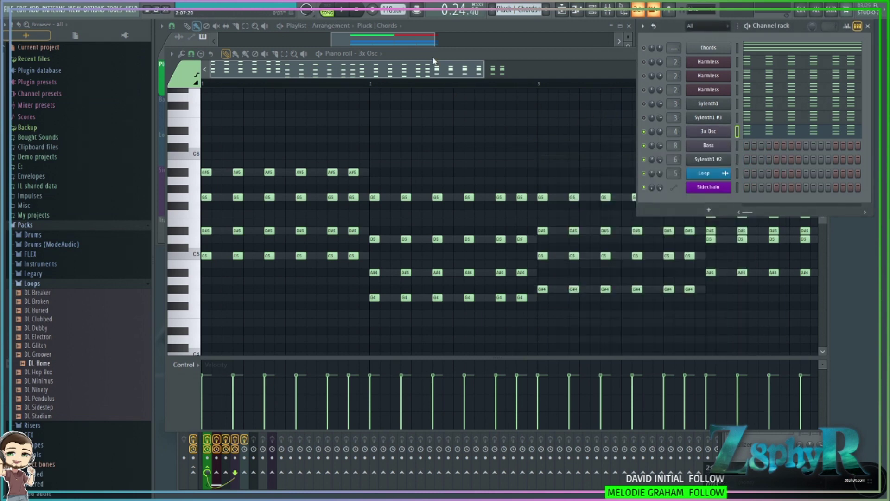
# Switch to pattern mode and play the Pluck | Chords pattern to hear the 3x Osc layer alone.
pyautogui.click(455, 76)
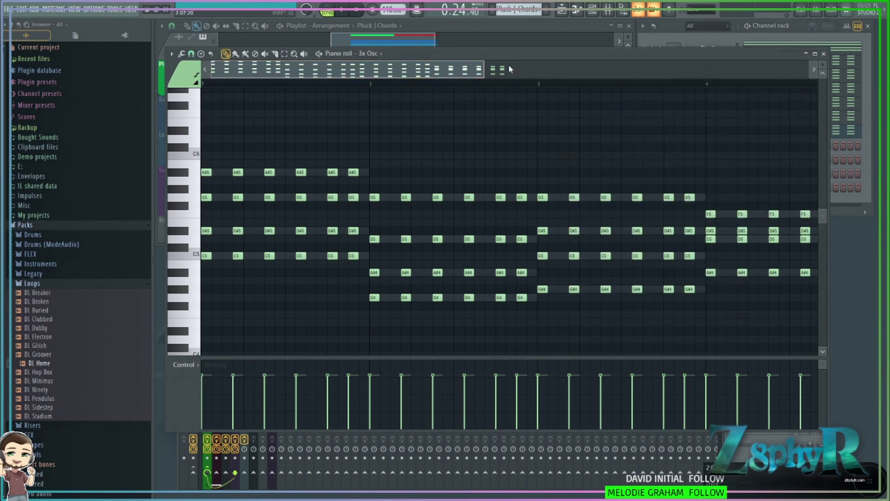
pyautogui.click(794, 27)
pyautogui.press('l')
pyautogui.press('space')
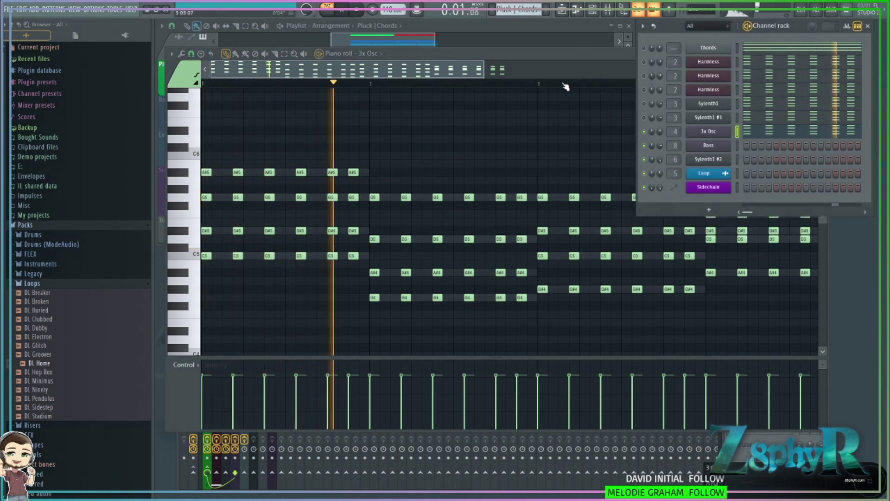
pyautogui.press('space')
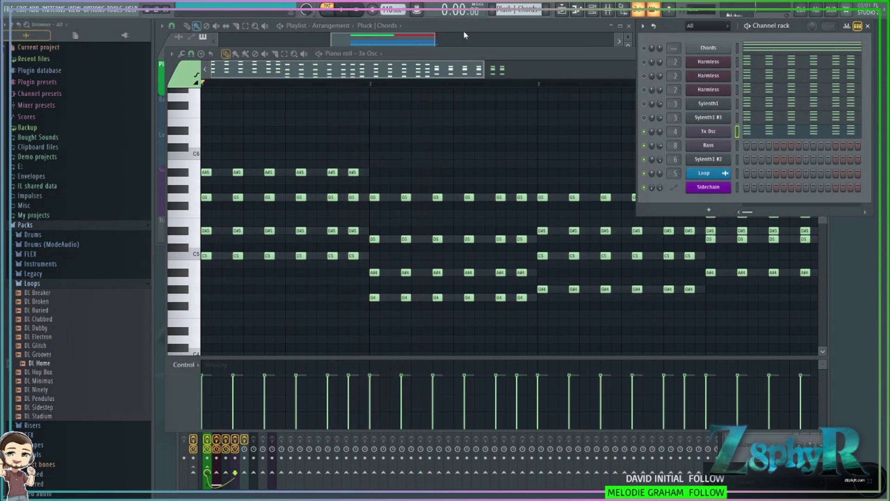
# Examine the 3x Osc layer's three oscillators, sample settings and volume envelope pages.
pyautogui.click(709, 132)
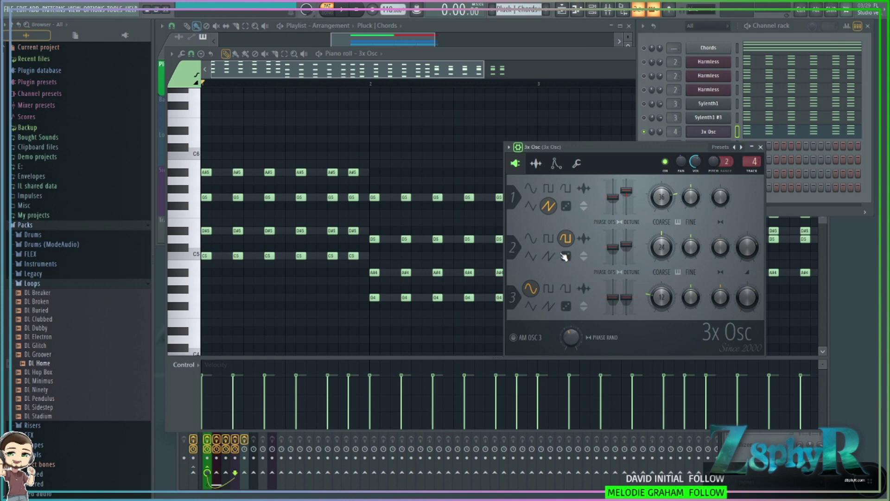
pyautogui.moveTo(617, 148); pyautogui.dragTo(580, 133)
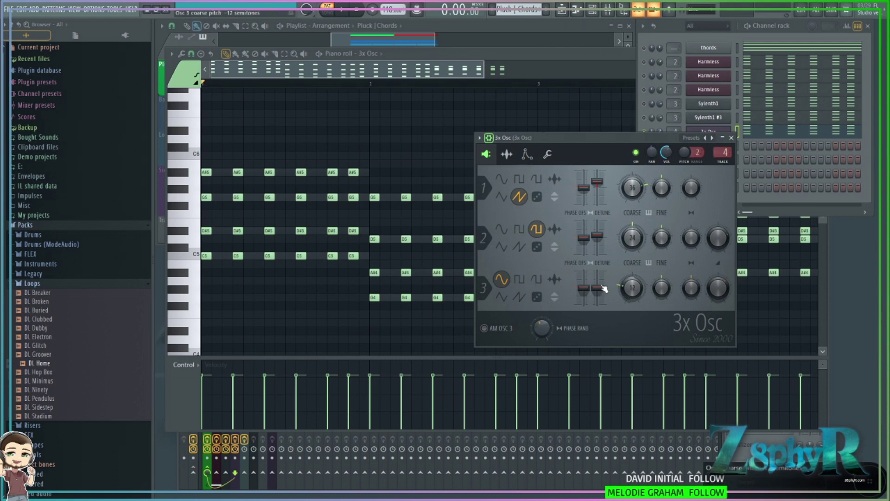
pyautogui.click(527, 154)
pyautogui.click(507, 154)
pyautogui.click(487, 155)
pyautogui.click(527, 154)
pyautogui.click(507, 154)
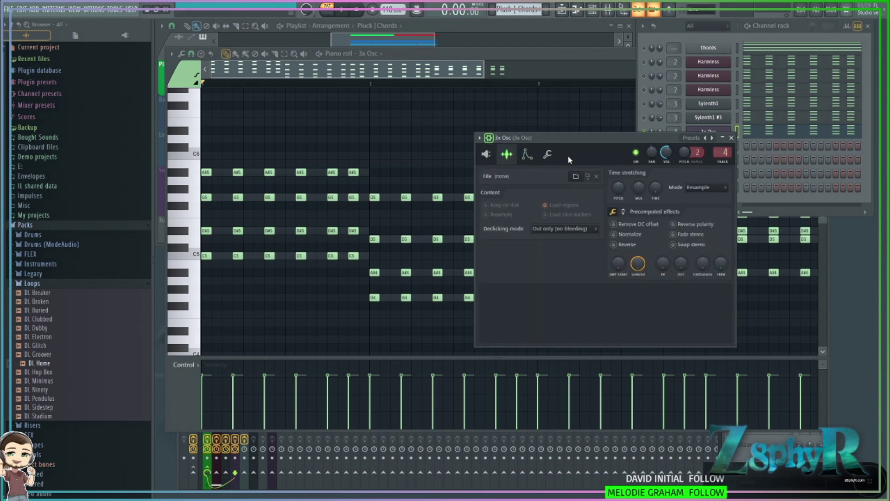
pyautogui.click(486, 154)
pyautogui.click(528, 154)
pyautogui.click(486, 154)
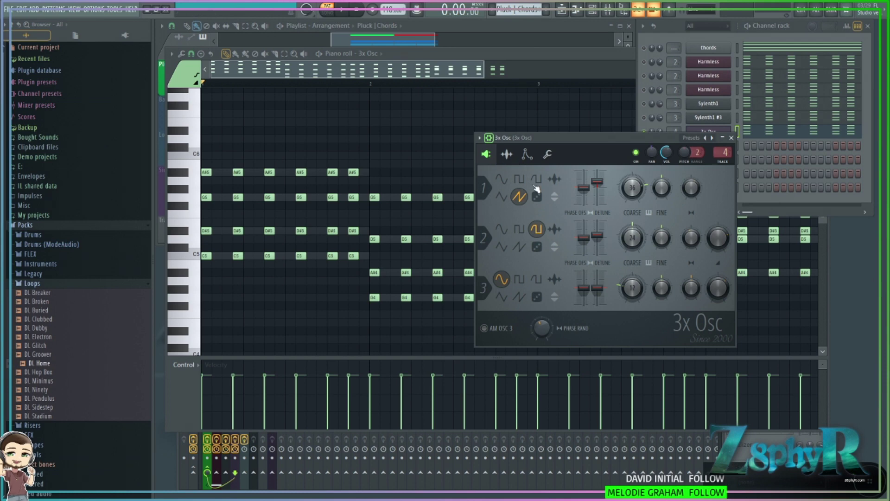
pyautogui.moveTo(564, 137); pyautogui.dragTo(471, 87)
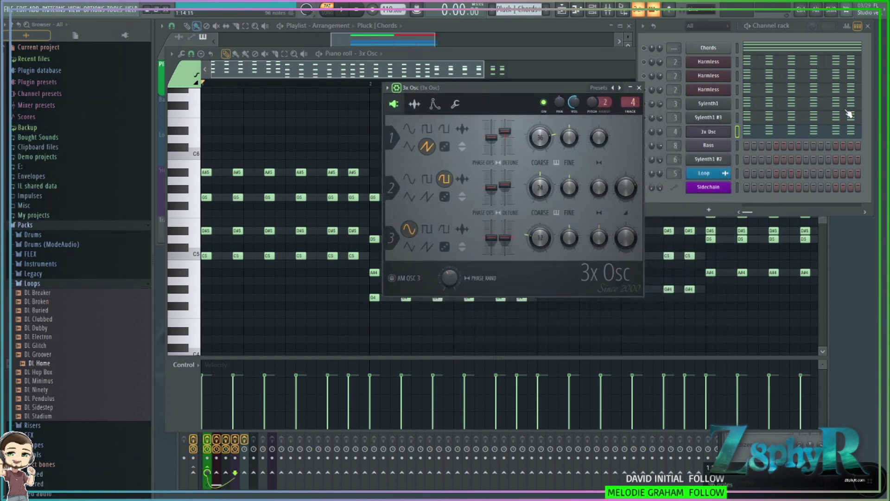
pyautogui.moveTo(509, 85); pyautogui.dragTo(466, 77)
# Clone the 3x Osc channel and load the Default preset in the clone.
pyautogui.rightClick(723, 133)
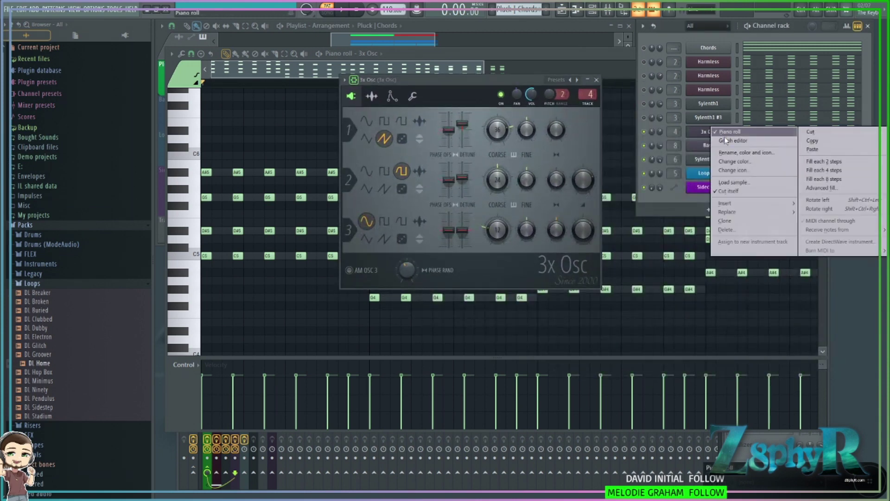
pyautogui.click(761, 227)
pyautogui.rightClick(589, 92)
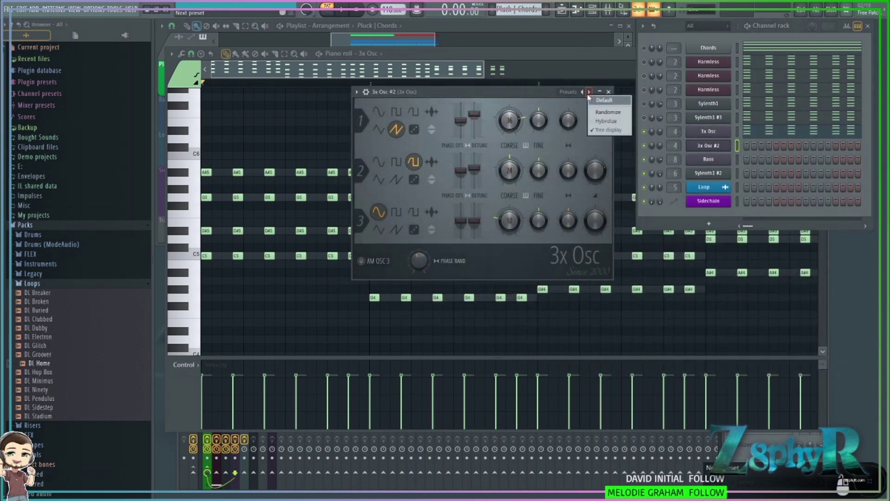
pyautogui.click(604, 100)
pyautogui.moveTo(496, 88); pyautogui.dragTo(517, 90)
# Mute the original 3x Osc channel and copy its notes into the 3x Osc #2 channel.
pyautogui.click(645, 131)
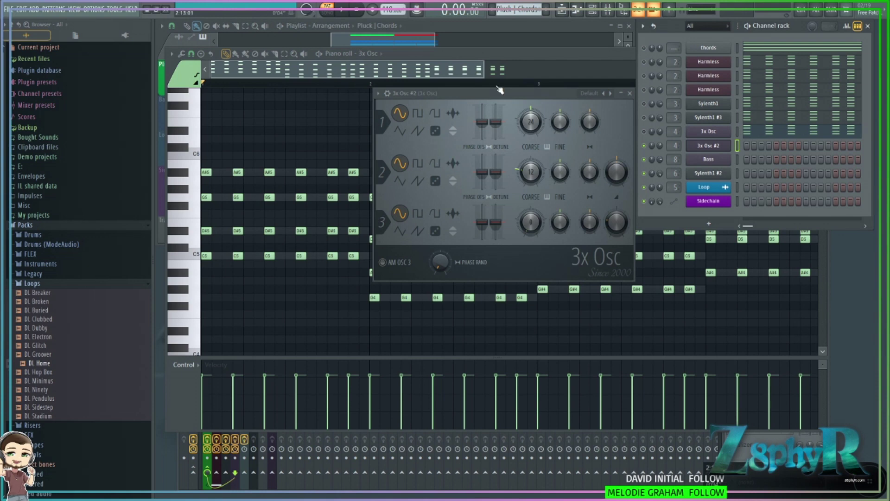
pyautogui.moveTo(488, 94); pyautogui.dragTo(491, 55)
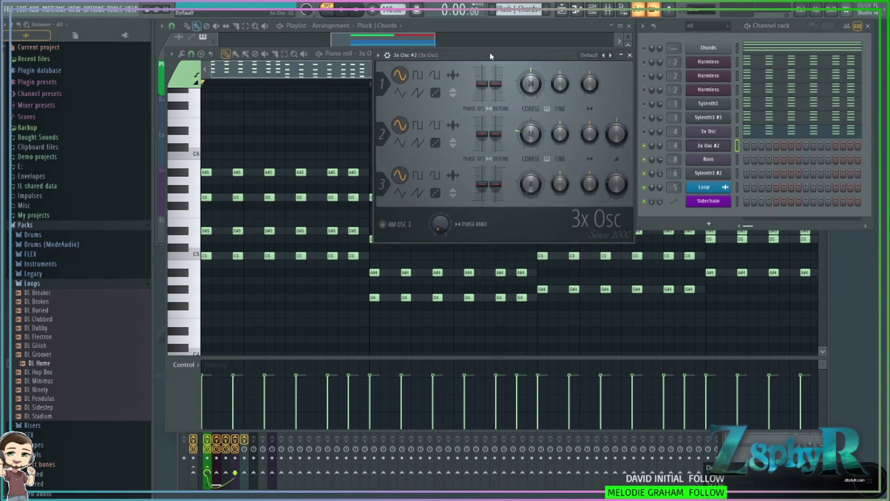
pyautogui.rightClick(712, 132)
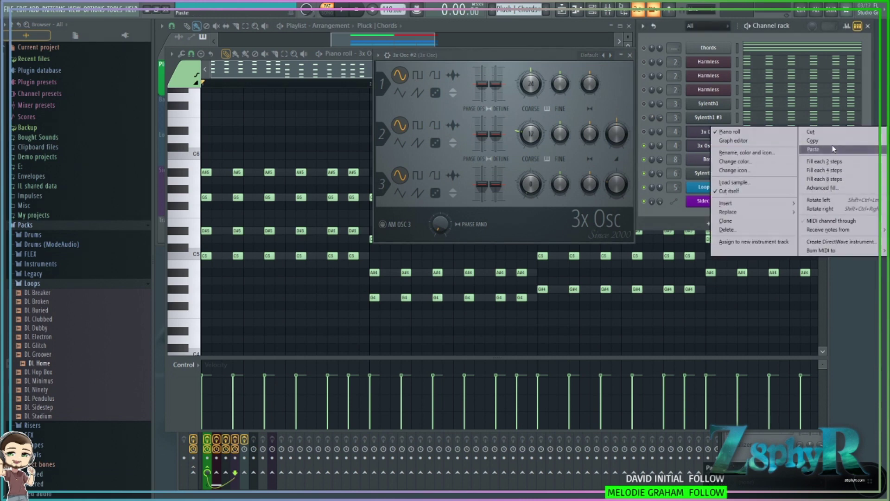
pyautogui.press('Escape')
pyautogui.rightClick(715, 145)
pyautogui.press('Escape')
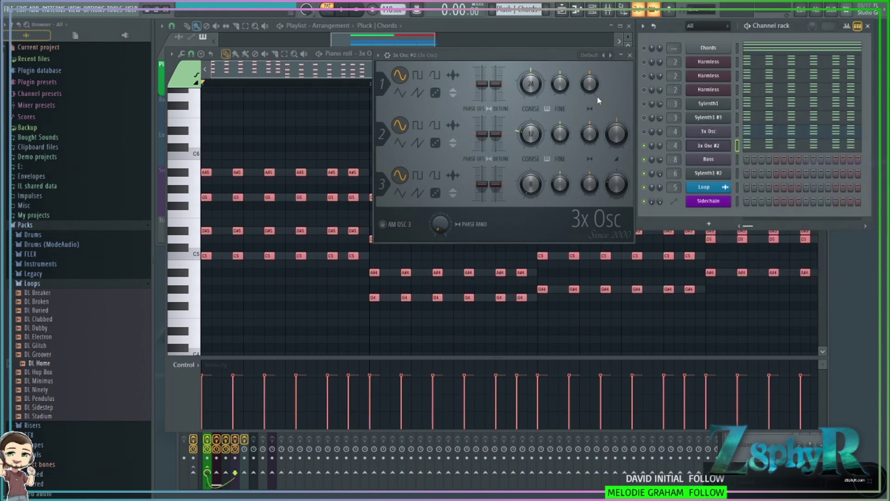
# Switch off the volume envelope of 3x Osc #2, raise its filter Mod X to 100%, and start playback.
pyautogui.click(388, 55)
pyautogui.click(426, 74)
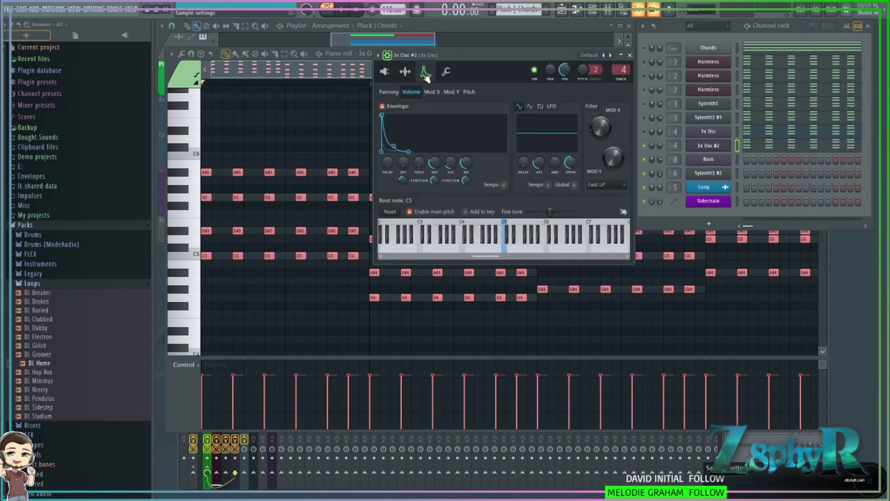
pyautogui.click(604, 55)
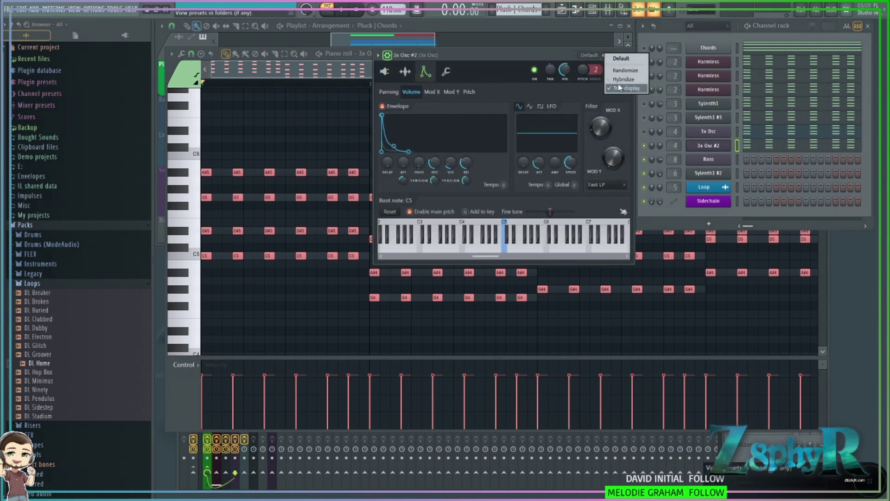
pyautogui.click(620, 87)
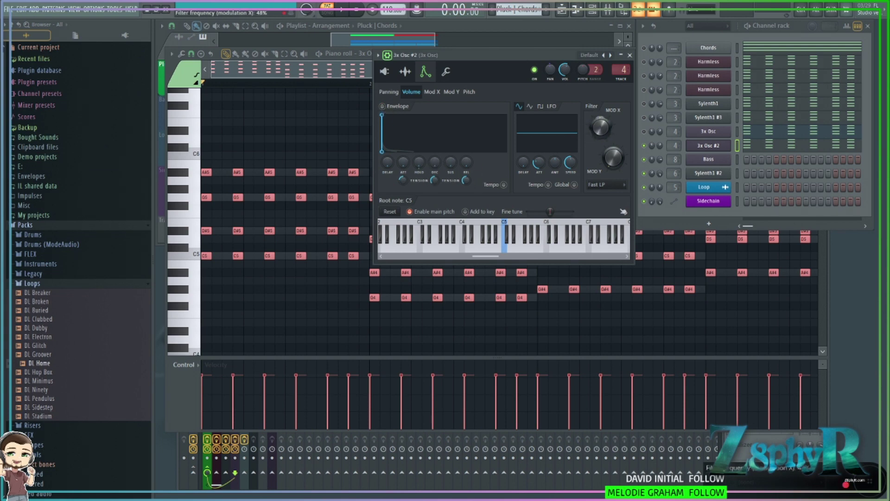
pyautogui.press('space')
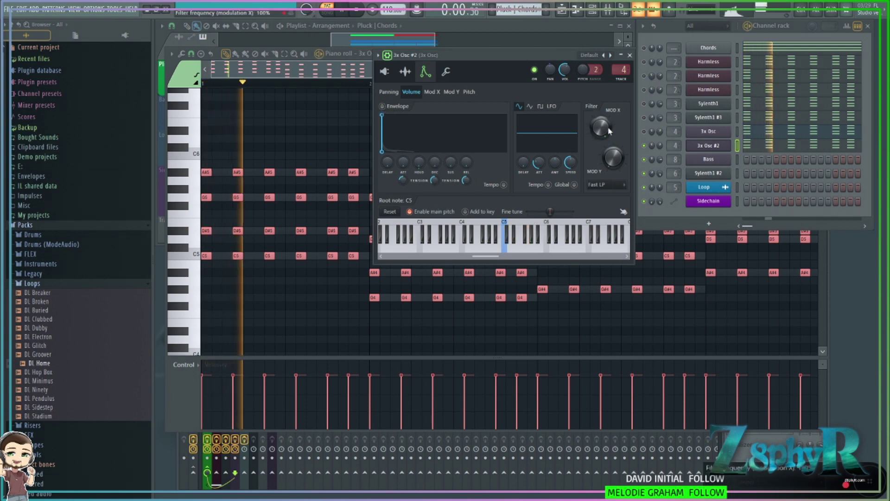
# Go through the modulation and pitch envelopes of 3x Osc #2 during playback, switching off the active modulation envelope.
pyautogui.click(405, 71)
pyautogui.click(446, 71)
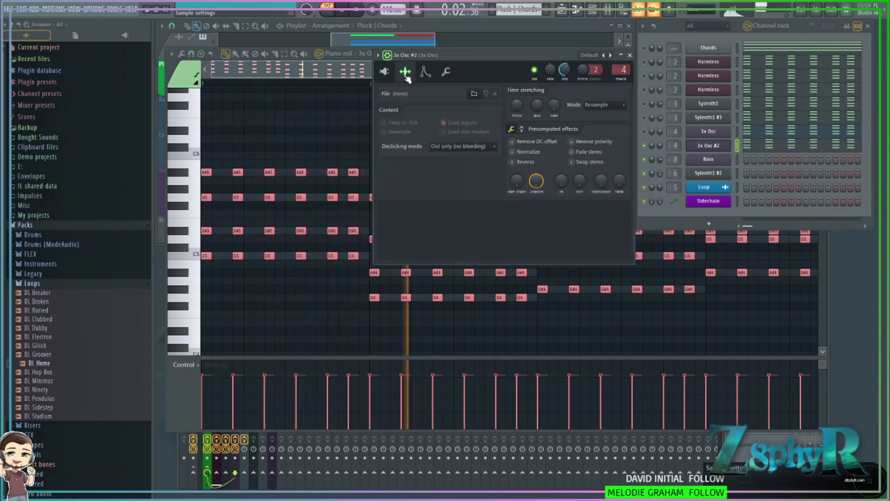
pyautogui.click(425, 71)
pyautogui.click(452, 91)
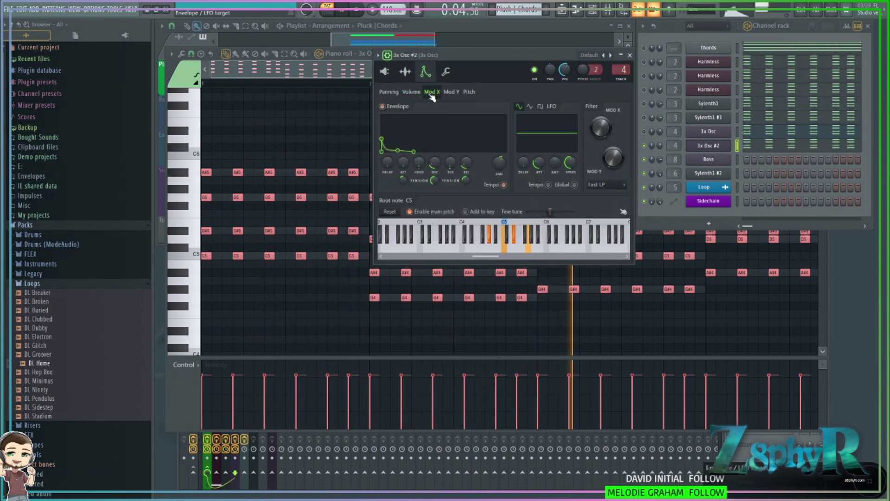
pyautogui.click(383, 106)
pyautogui.click(470, 91)
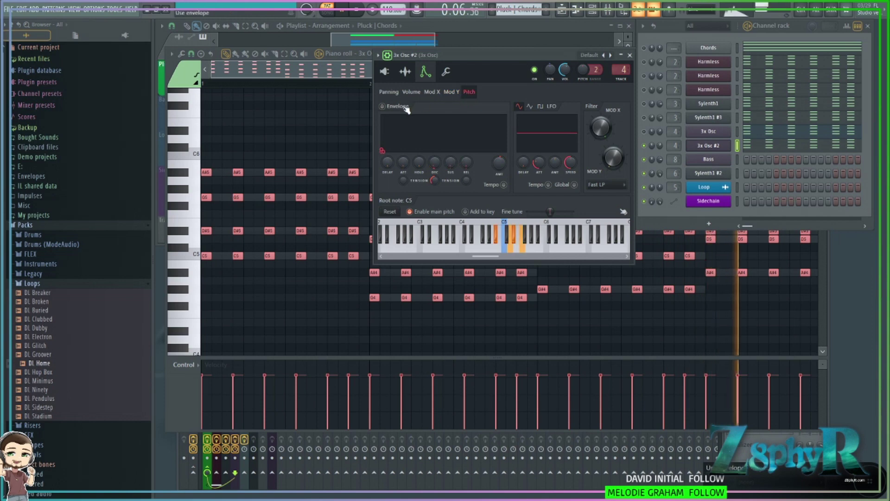
pyautogui.press('space')
pyautogui.click(621, 55)
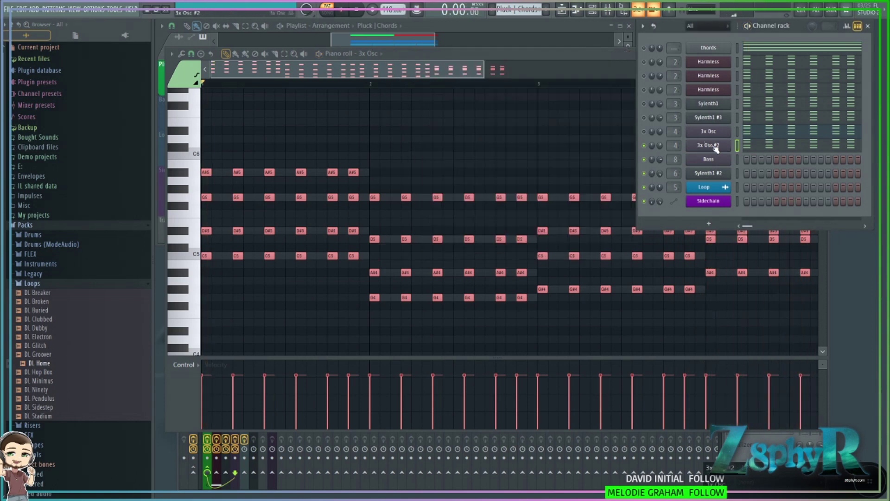
# Insert a fresh 3x Osc instrument channel at the Bass channel's place in the channel rack.
pyautogui.rightClick(712, 158)
pyautogui.moveTo(744, 230)
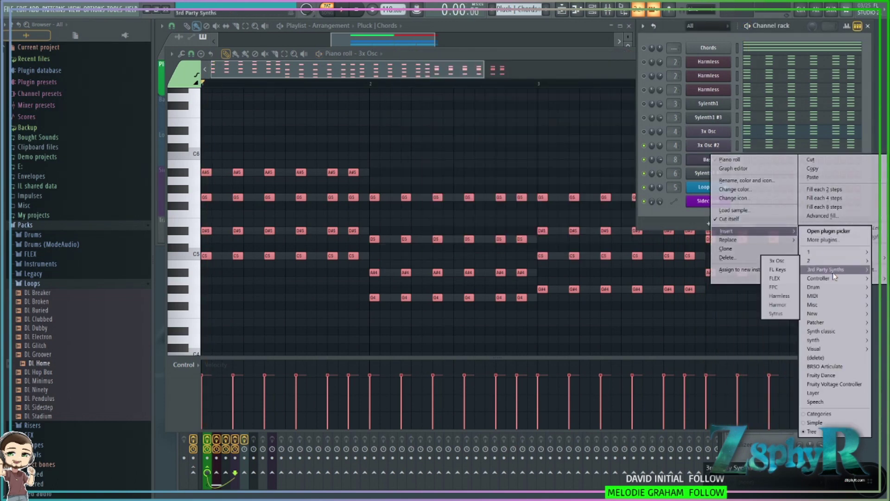
pyautogui.moveTo(829, 261)
pyautogui.click(768, 248)
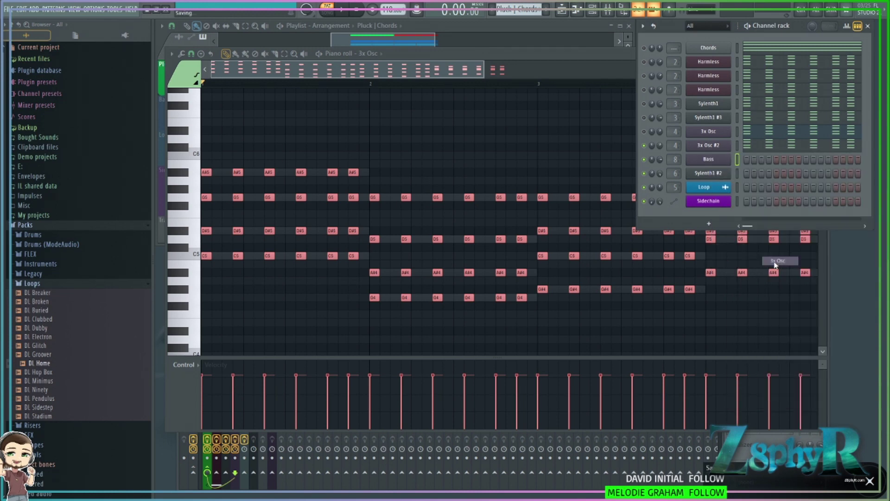
# Move the chord notes from the 3x Osc #2 channel into the 3x Osc #3 channel.
pyautogui.click(738, 147)
pyautogui.hotkey('ctrl', 'x')
pyautogui.click(738, 158)
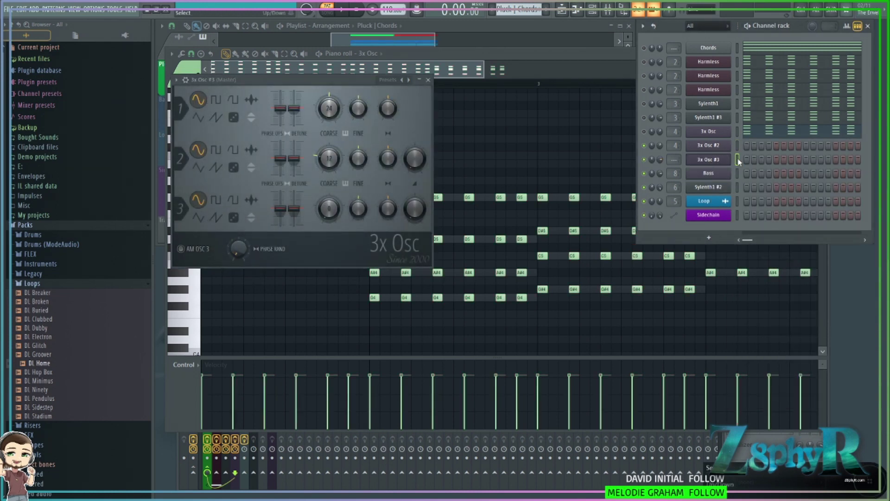
pyautogui.hotkey('ctrl', 'v')
# Route the 3x Osc #3 channel to mixer track 4 and delete the 3x Osc #2 channel.
pyautogui.scroll(5, 678, 159)
pyautogui.scroll(-2, 678, 160)
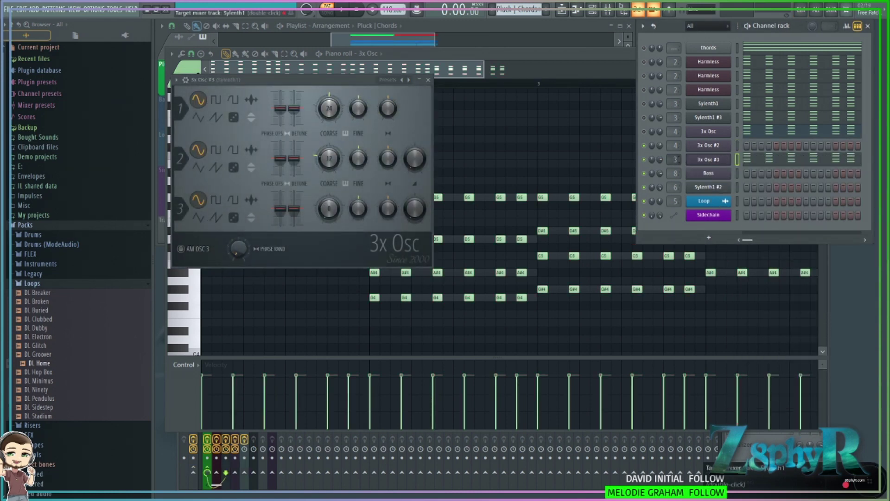
pyautogui.rightClick(712, 143)
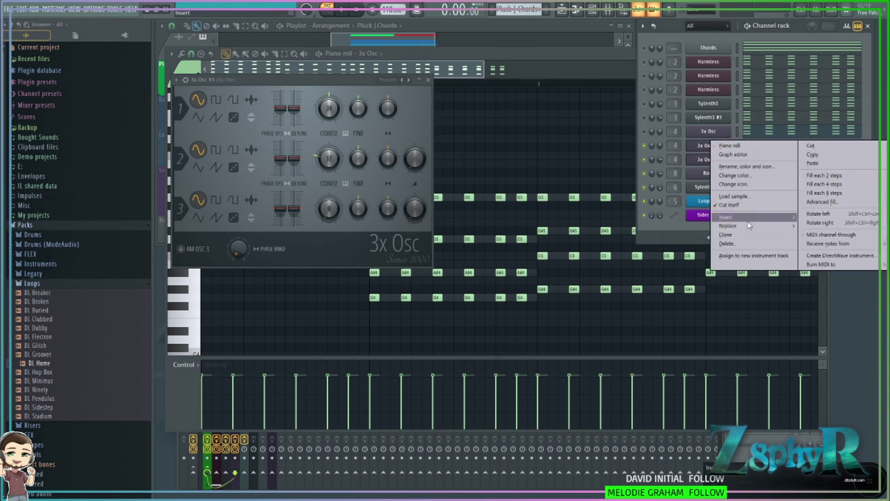
pyautogui.click(750, 245)
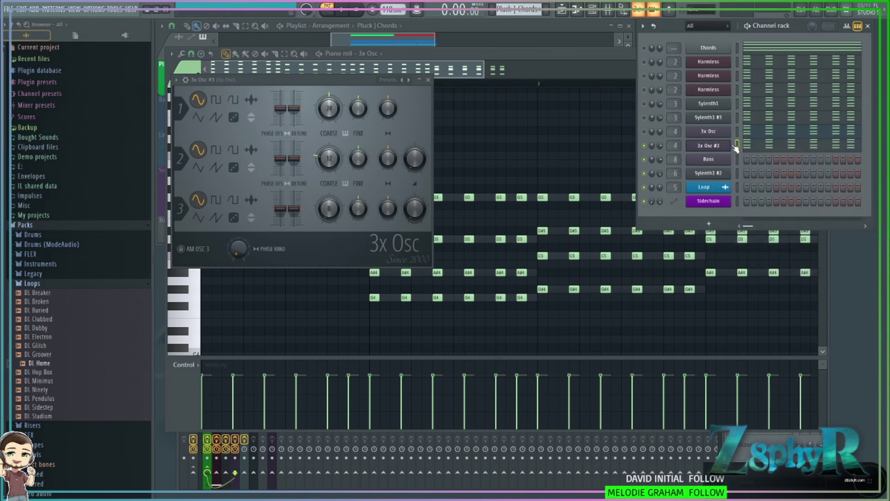
# Show the channel settings of 3x Osc #3 and lower its channel volume to 34% during playback.
pyautogui.click(185, 79)
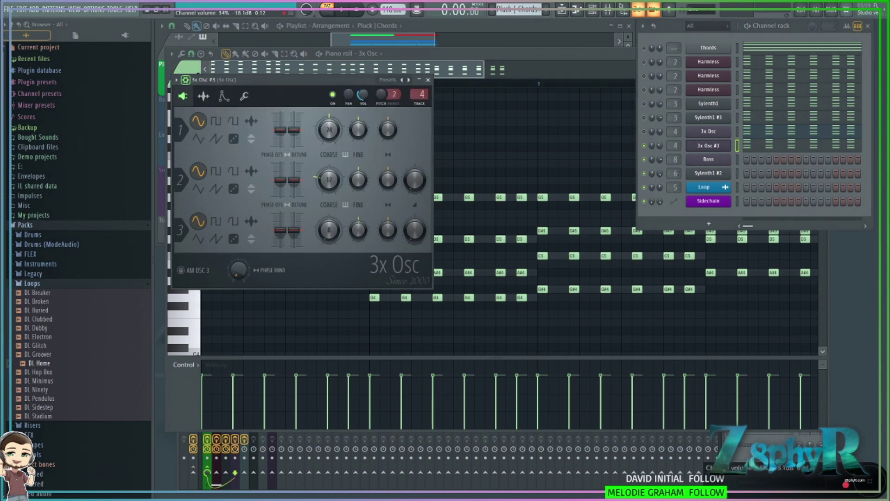
pyautogui.press('space')
pyautogui.moveTo(365, 101); pyautogui.dragTo(365, 112)
pyautogui.moveTo(260, 79); pyautogui.dragTo(426, 71)
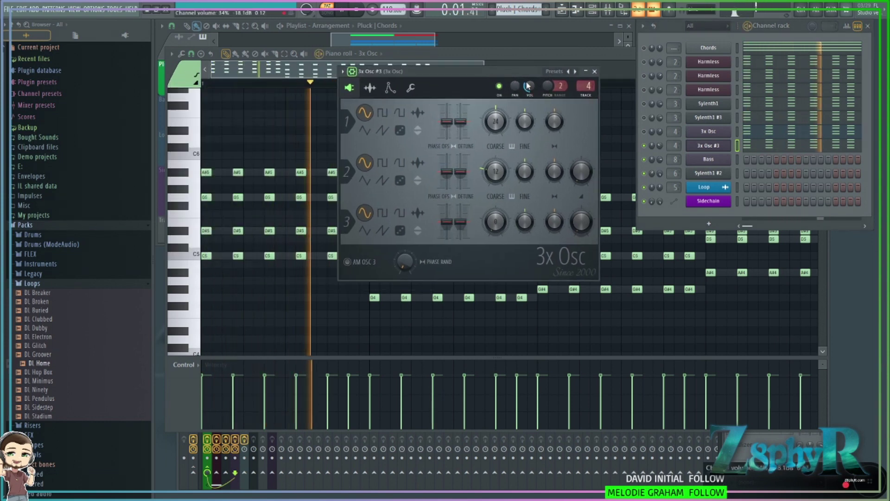
# Set oscillator 1 to a sawtooth at -12 semitones coarse pitch and lower the channel volume further while auditioning.
pyautogui.moveTo(495, 121); pyautogui.dragTo(495, 135)
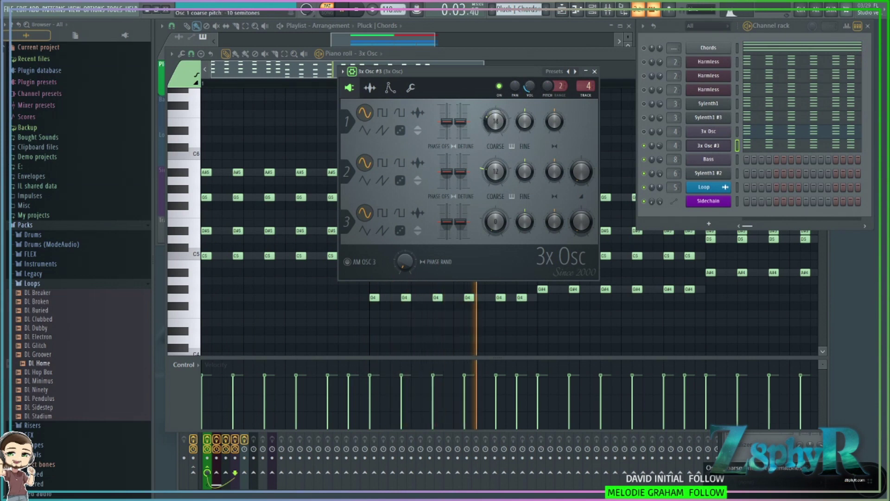
pyautogui.press('space')
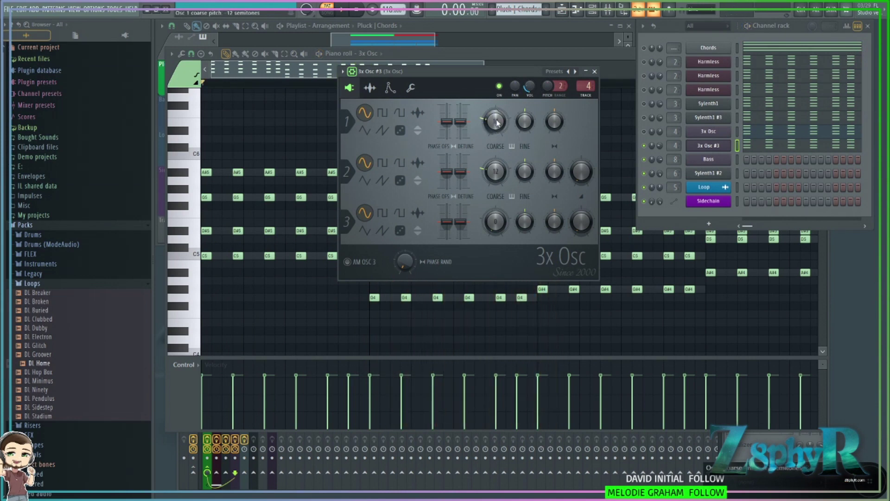
pyautogui.click(383, 114)
pyautogui.click(382, 130)
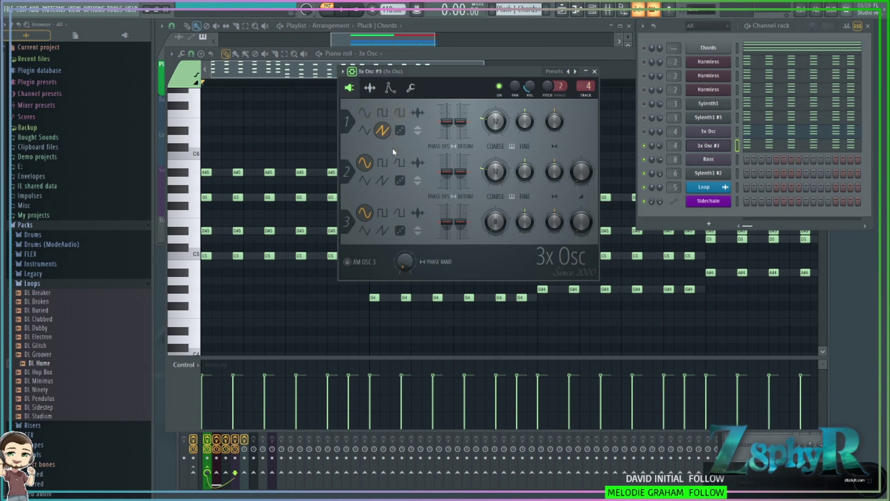
pyautogui.press('space')
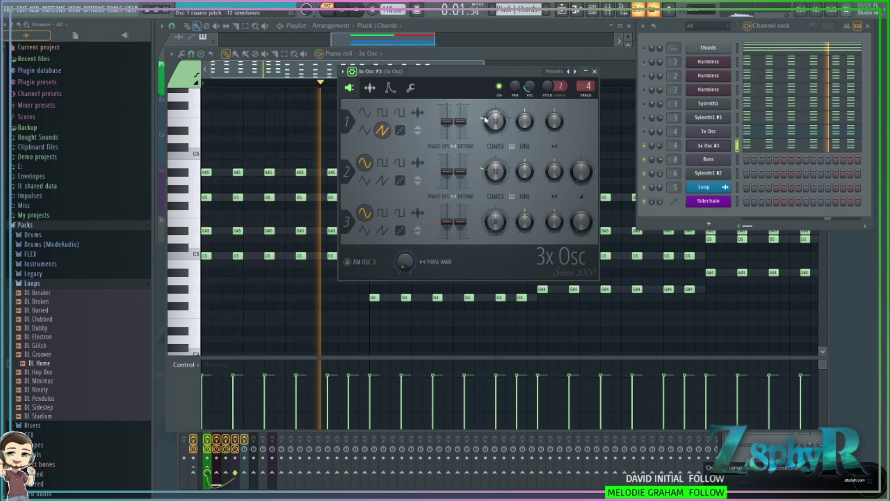
pyautogui.moveTo(495, 121)
pyautogui.mouseDown()
pyautogui.moveTo(496, 153)
pyautogui.moveTo(495, 121)
pyautogui.mouseUp()
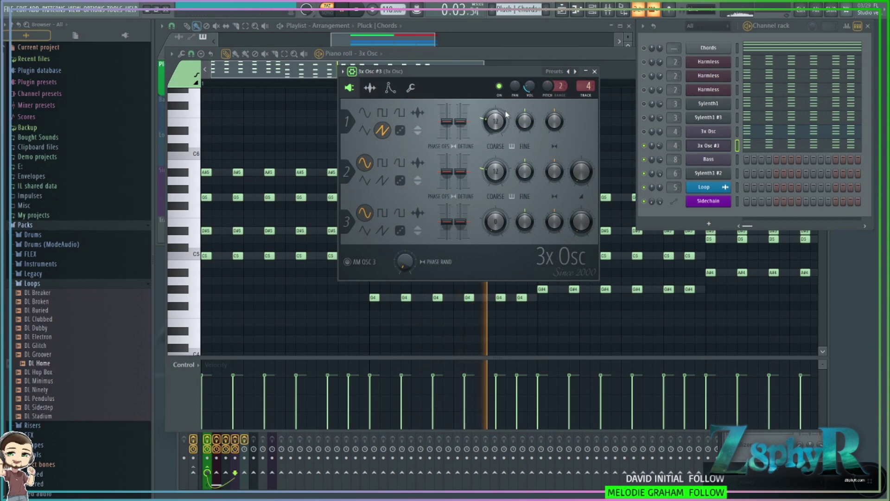
pyautogui.moveTo(530, 87); pyautogui.dragTo(530, 100)
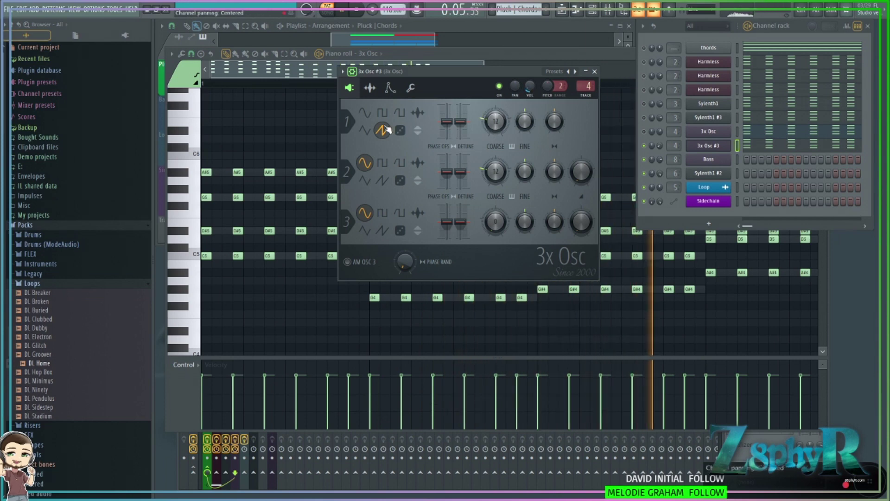
pyautogui.press('space')
# Try the square, rounded saw and sine waveforms on oscillator 2 at different mix levels during playback.
pyautogui.moveTo(583, 175); pyautogui.dragTo(583, 190)
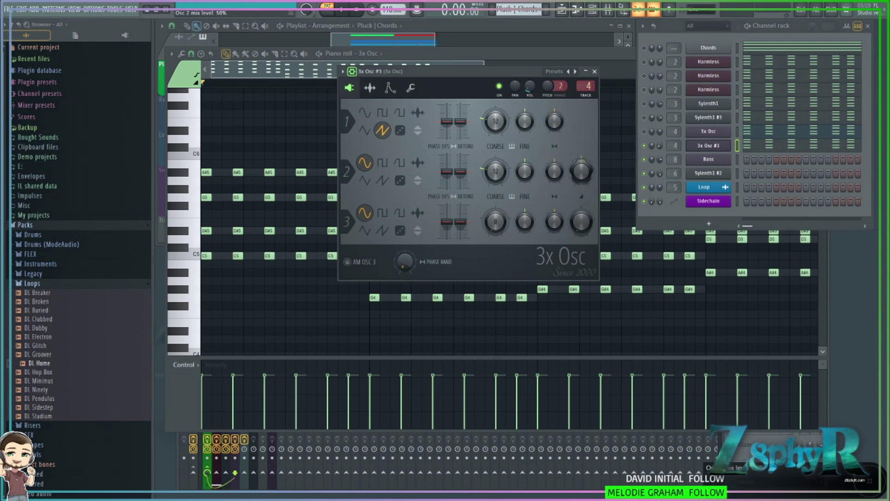
pyautogui.click(383, 163)
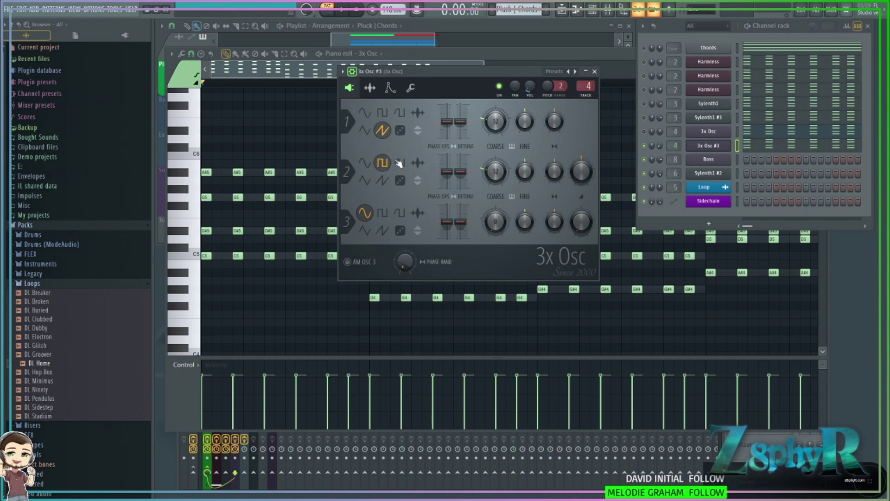
pyautogui.press('space')
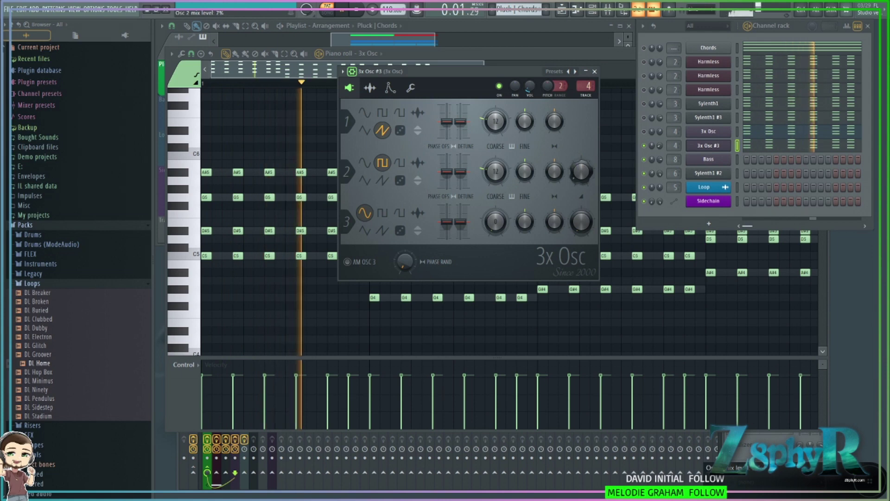
pyautogui.click(399, 162)
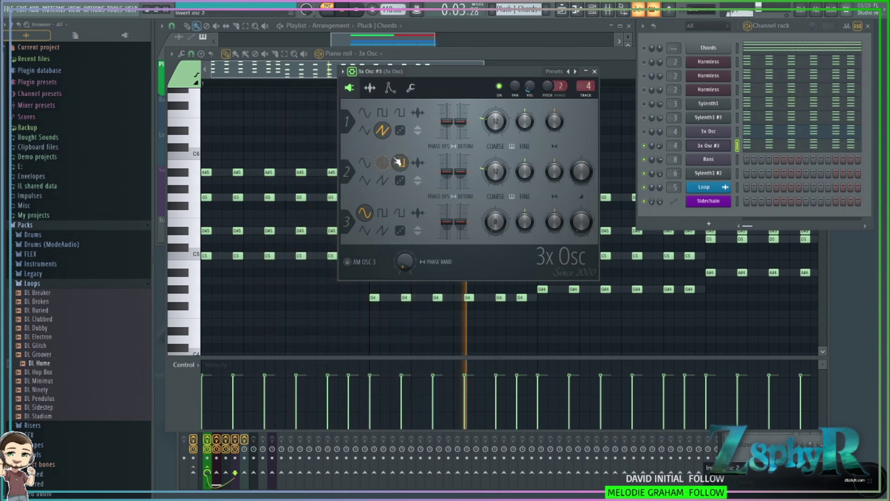
pyautogui.click(382, 162)
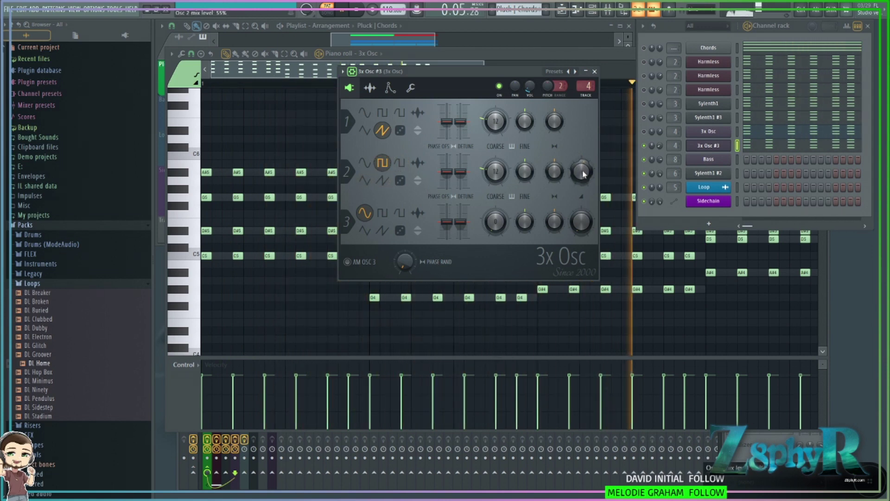
pyautogui.click(370, 162)
pyautogui.click(370, 88)
pyautogui.click(350, 88)
pyautogui.press('space')
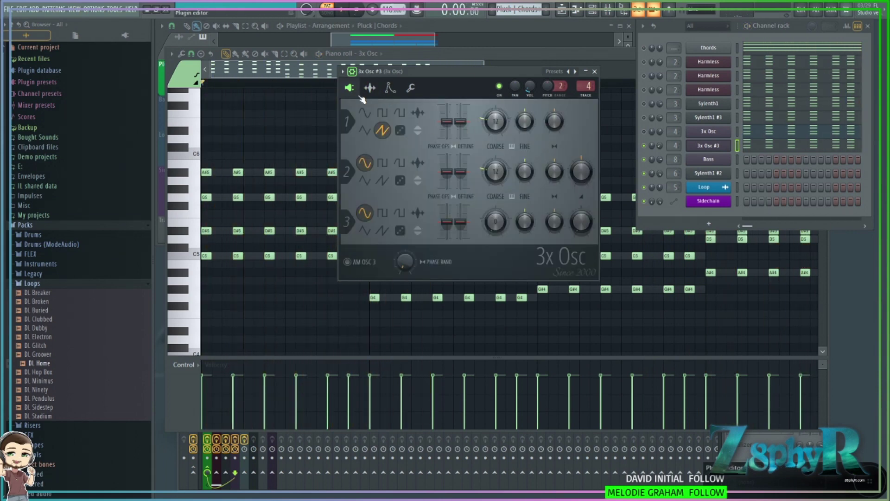
# Give oscillator 2 the rounded saw waveform and raise the coarse pitches, with oscillator 1 at +12 semitones, then audition.
pyautogui.click(383, 162)
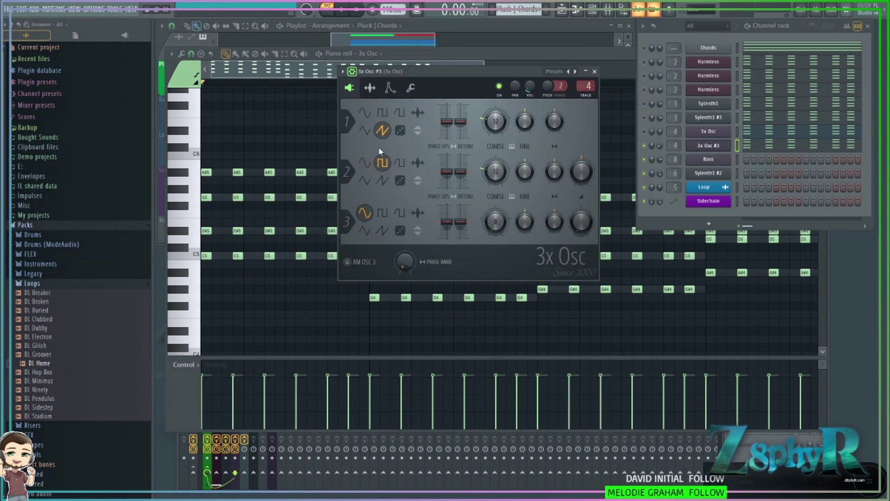
pyautogui.click(400, 163)
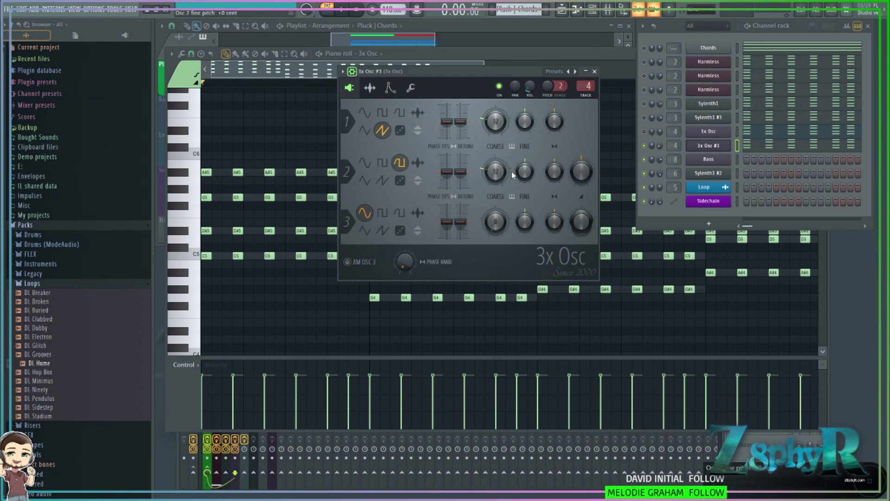
pyautogui.moveTo(491, 159); pyautogui.dragTo(490, 176)
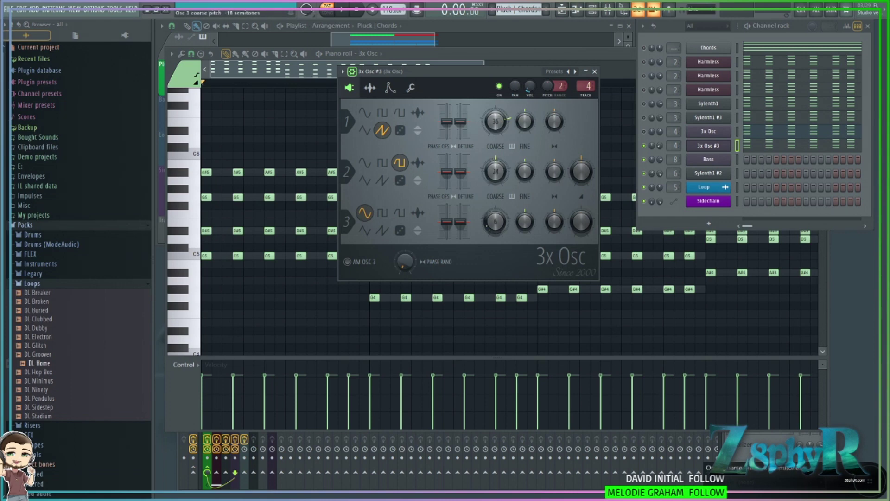
pyautogui.press('space')
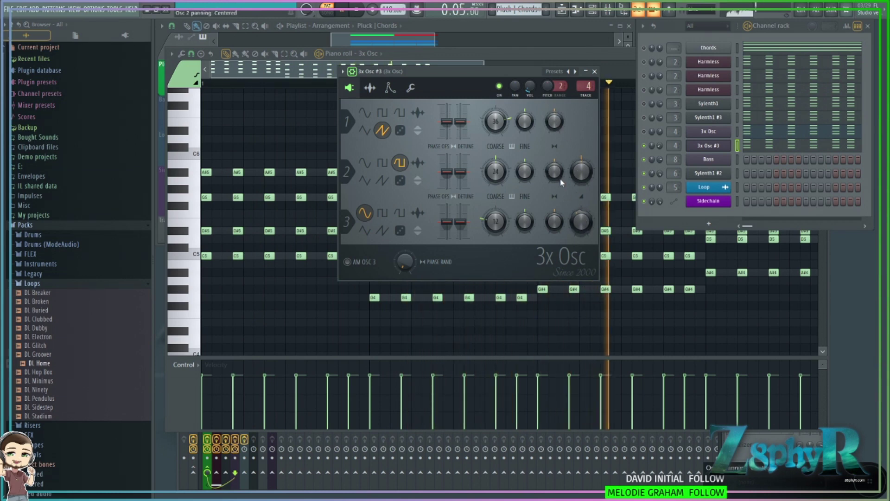
pyautogui.press('space')
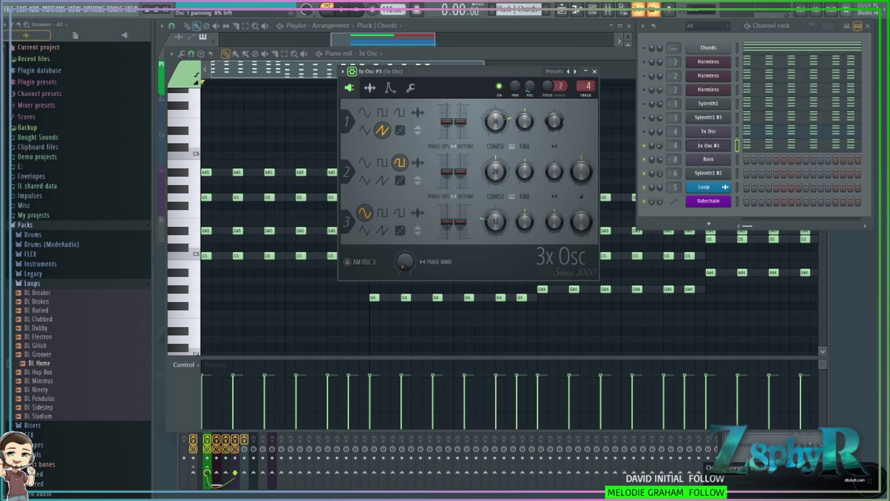
# Offset the panning of oscillators 1 and 2 slightly and play back the chords to check the sound.
pyautogui.moveTo(557, 168); pyautogui.dragTo(556, 163)
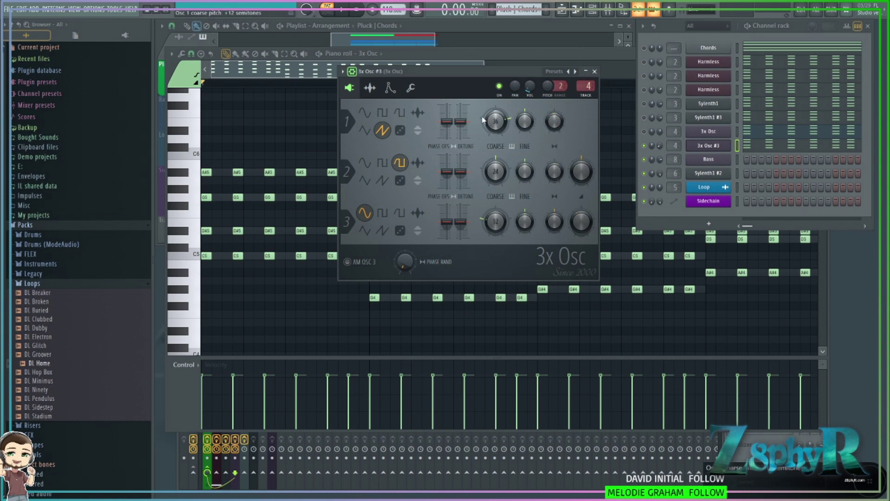
pyautogui.moveTo(466, 73); pyautogui.dragTo(484, 61)
pyautogui.press('space')
pyautogui.press('space')
pyautogui.press('space')
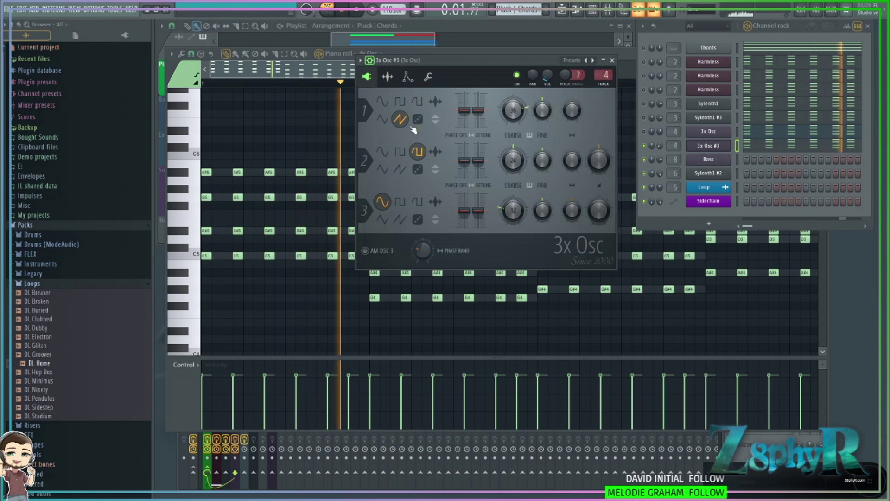
pyautogui.press('space')
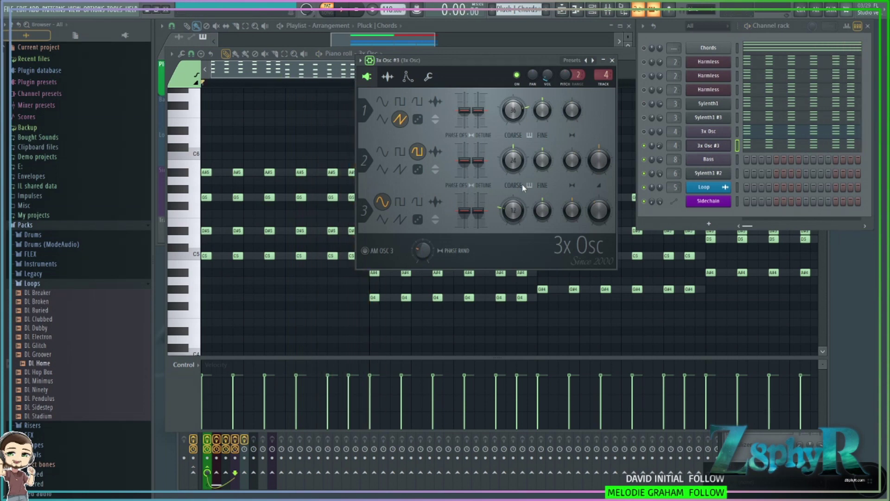
# Compare waveforms for oscillator 3 during playback and settle on the square wave.
pyautogui.press('space')
pyautogui.click(400, 218)
pyautogui.click(400, 201)
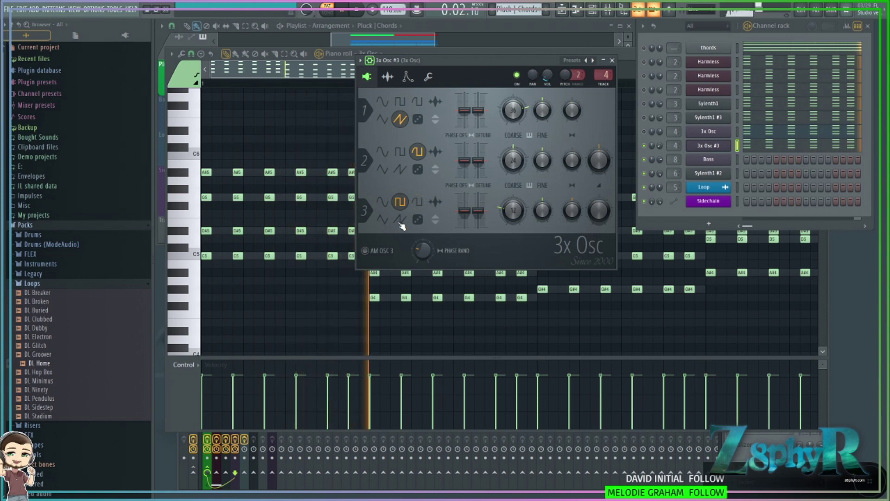
pyautogui.click(384, 202)
pyautogui.click(400, 201)
pyautogui.press('space')
# Shape the volume envelope into a short pluck without attack or hold, setting the decay tension to -52% during playback.
pyautogui.click(409, 75)
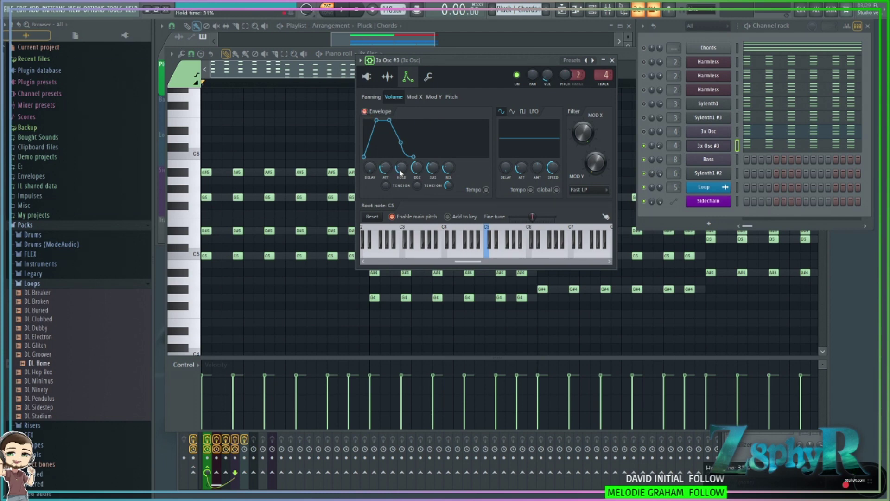
pyautogui.moveTo(382, 170); pyautogui.dragTo(383, 182)
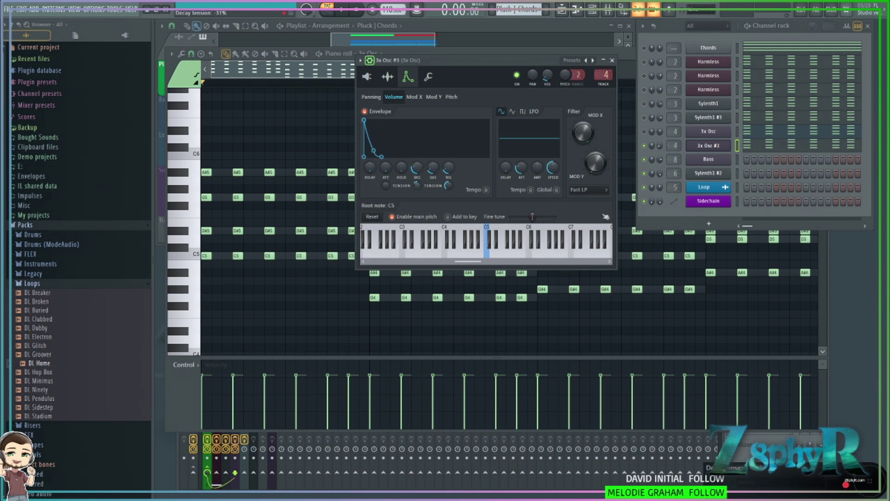
pyautogui.press('space')
pyautogui.moveTo(417, 185); pyautogui.dragTo(417, 198)
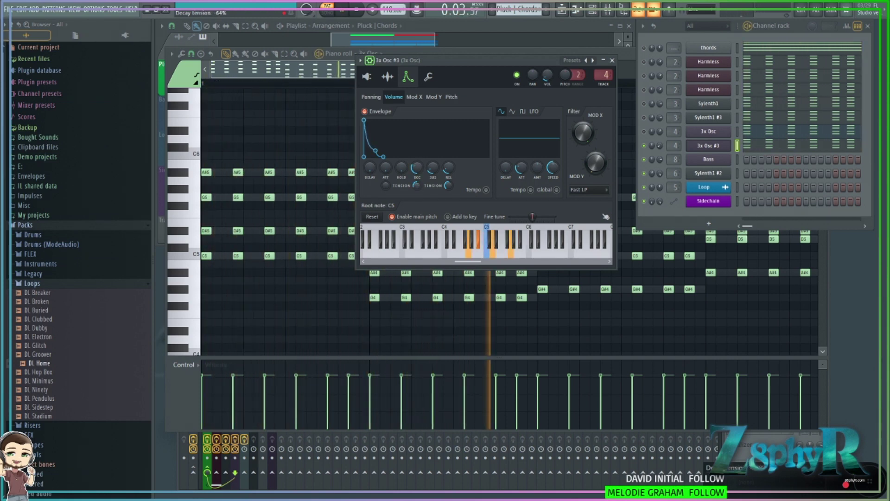
pyautogui.moveTo(417, 187); pyautogui.dragTo(418, 181)
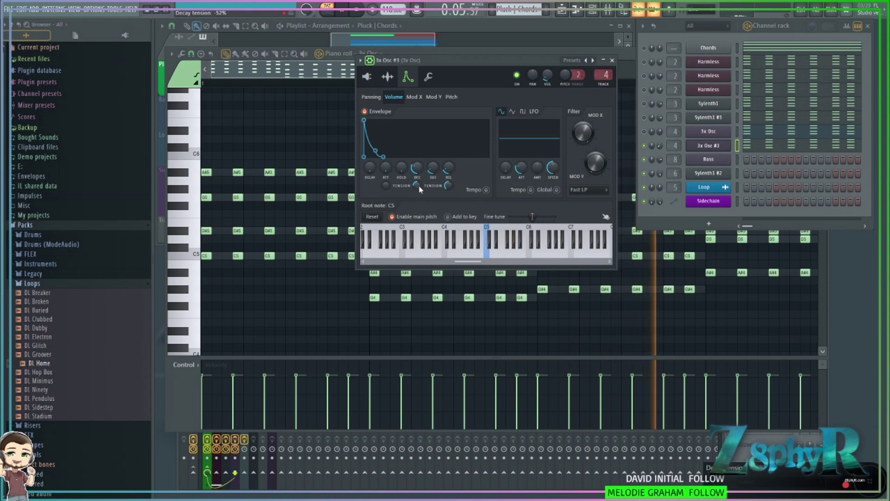
pyautogui.moveTo(448, 168); pyautogui.dragTo(444, 115)
pyautogui.press('space')
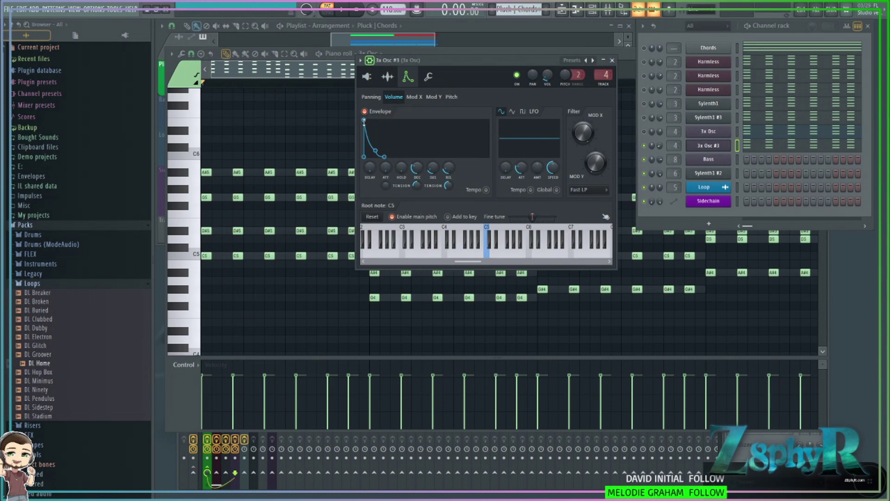
# Shape the Mod X filter envelope into a short pluck with 28% decay time and raised amount, adjusting the filter cutoff during playback.
pyautogui.click(414, 97)
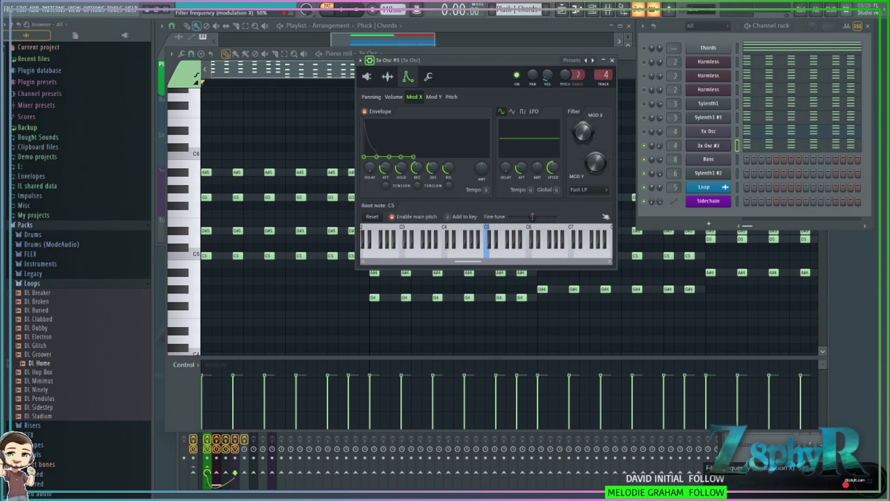
pyautogui.press('space')
pyautogui.moveTo(583, 134)
pyautogui.mouseDown()
pyautogui.moveTo(582, 120)
pyautogui.moveTo(583, 128)
pyautogui.mouseUp()
pyautogui.press('space')
pyautogui.press('space')
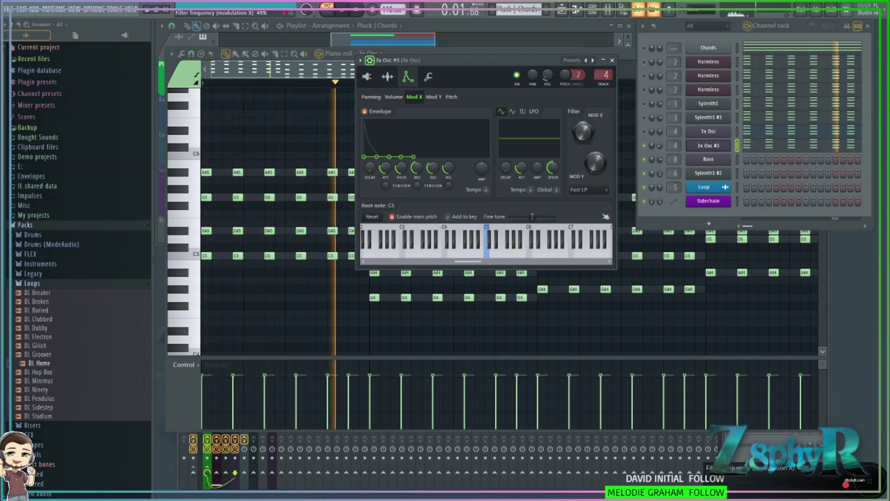
pyautogui.press('space')
pyautogui.moveTo(583, 129); pyautogui.dragTo(583, 130)
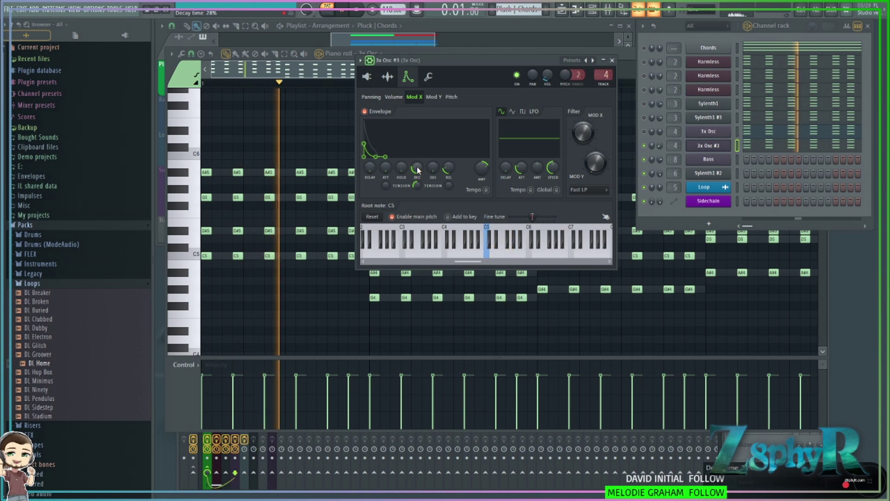
# Compare the pluck with the Mod X envelope off and on during playback, leaving the envelope enabled.
pyautogui.click(365, 111)
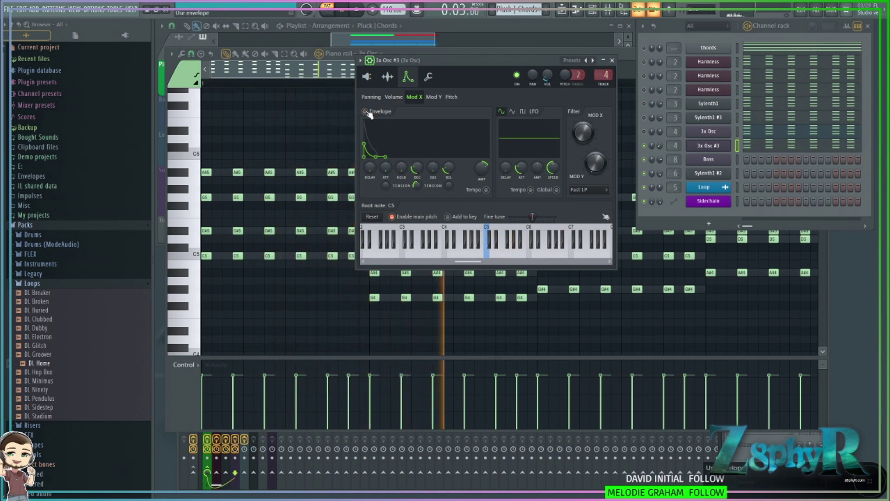
pyautogui.click(365, 111)
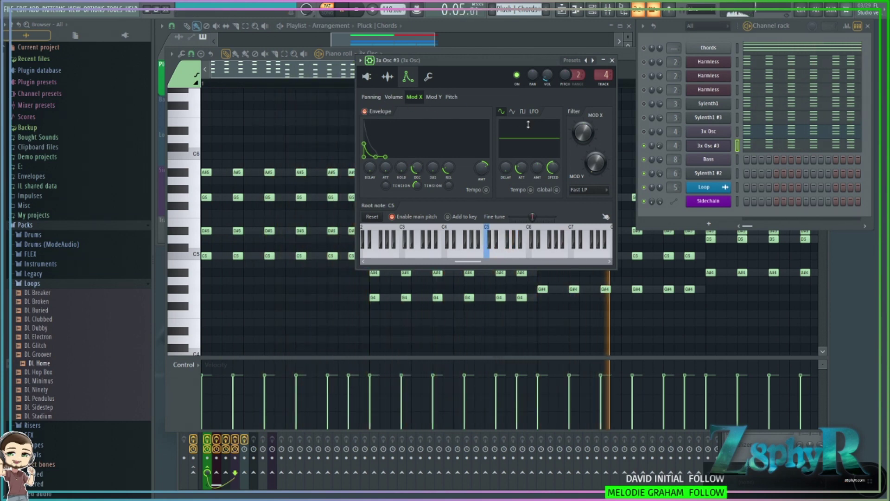
pyautogui.click(365, 112)
pyautogui.click(365, 111)
pyautogui.press('space')
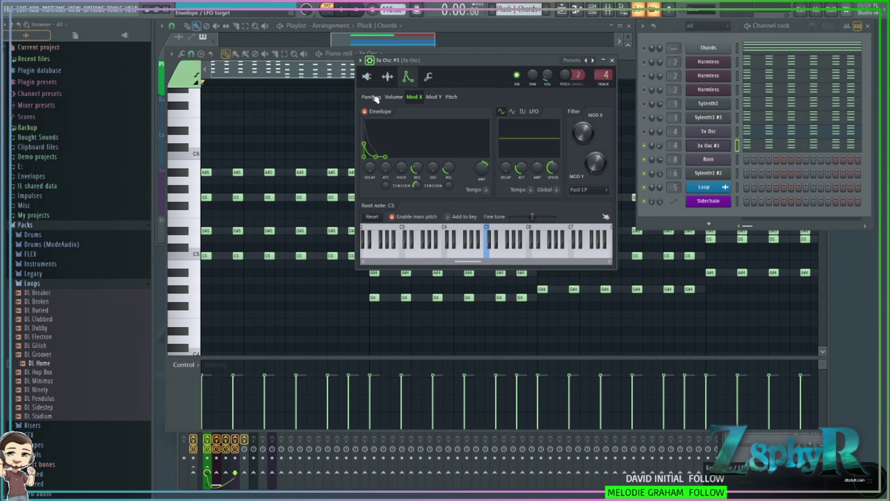
# Close the 3x Osc editor, unmute the second Harmless and first Sylenth1 channels, and play the layered plucks.
pyautogui.click(399, 98)
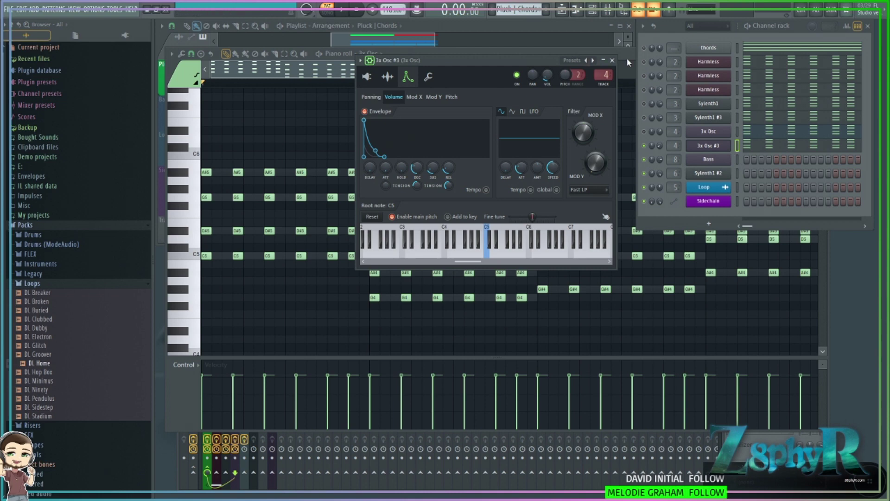
pyautogui.click(612, 60)
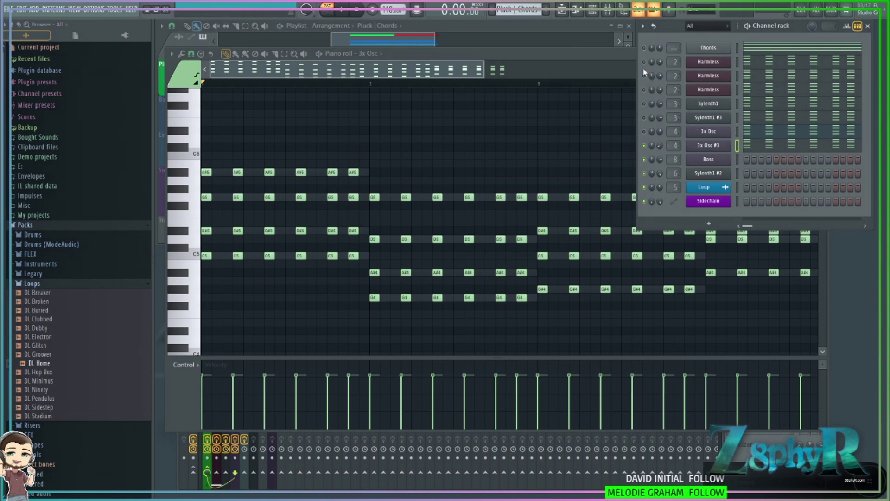
pyautogui.press('space')
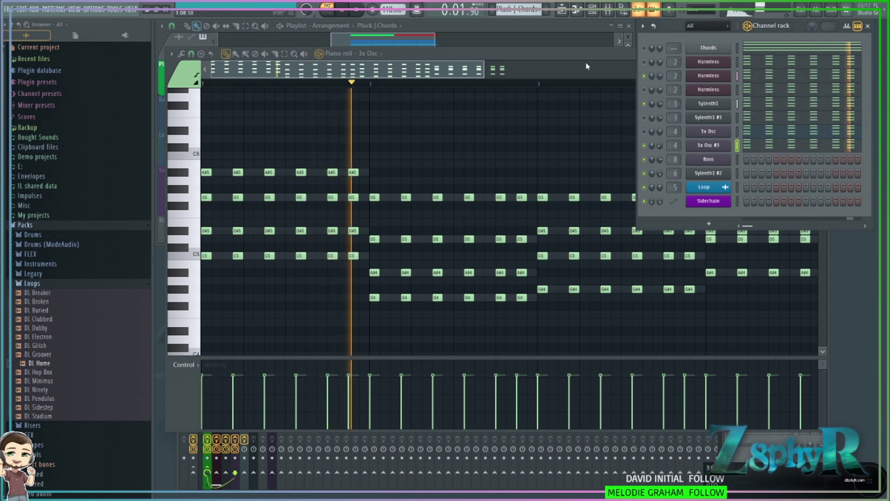
pyautogui.press('space')
# Open the mixer and examine the Fruity parametric EQ 2 on the 3x Osc, Sylenth1 and Harmless tracks during playback.
pyautogui.click(361, 26)
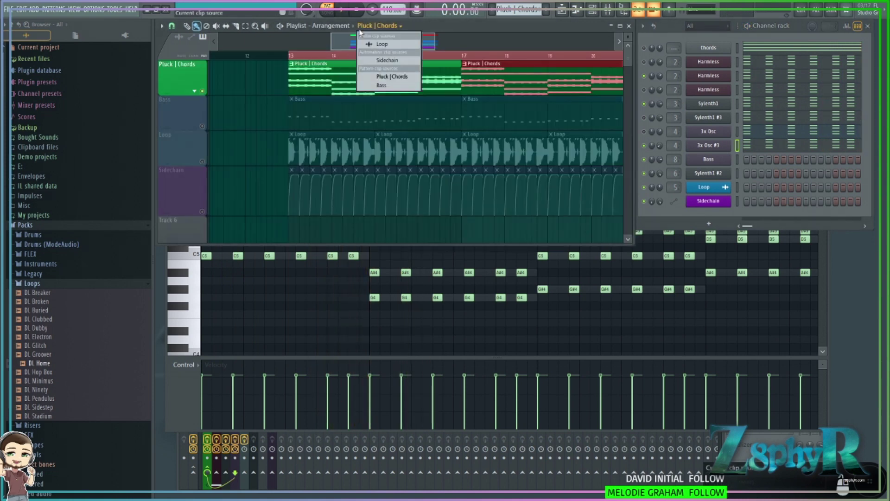
pyautogui.click(336, 42)
pyautogui.press('F9')
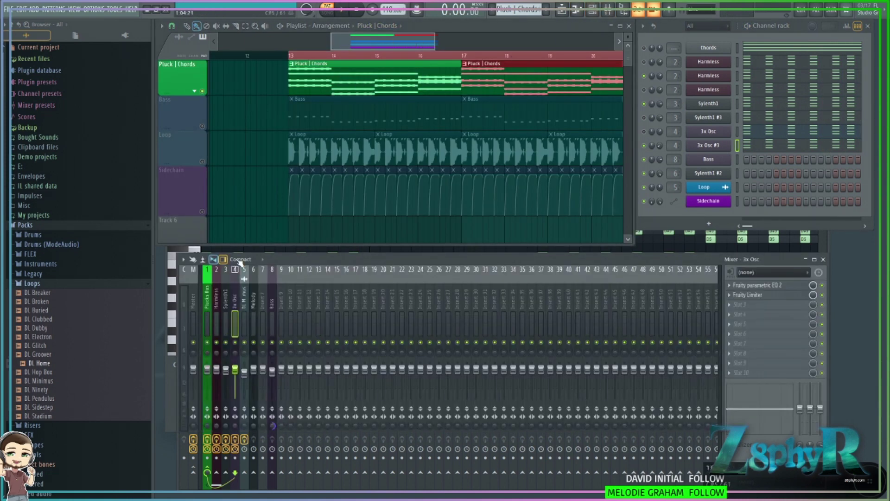
pyautogui.moveTo(217, 294); pyautogui.dragTo(228, 298)
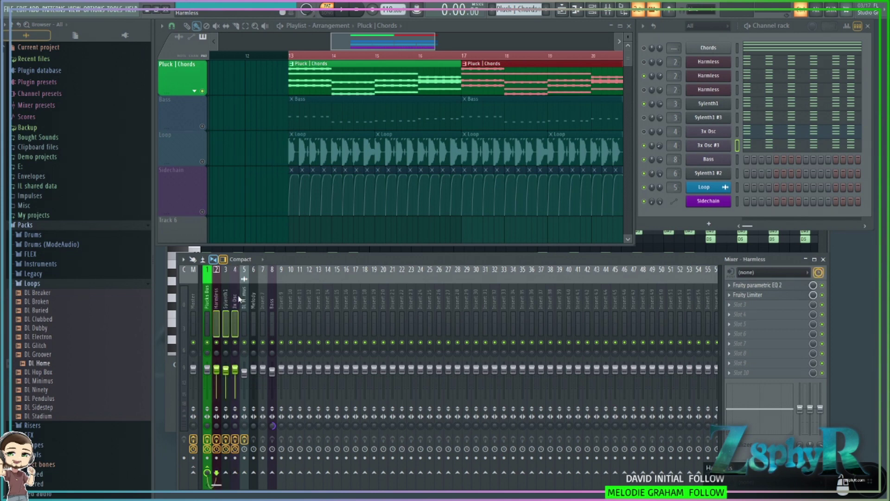
pyautogui.click(236, 302)
pyautogui.click(744, 285)
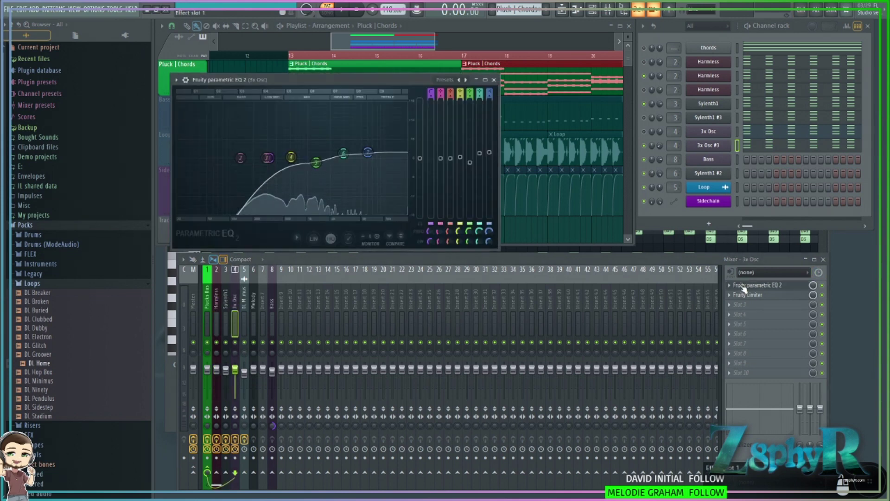
pyautogui.click(226, 306)
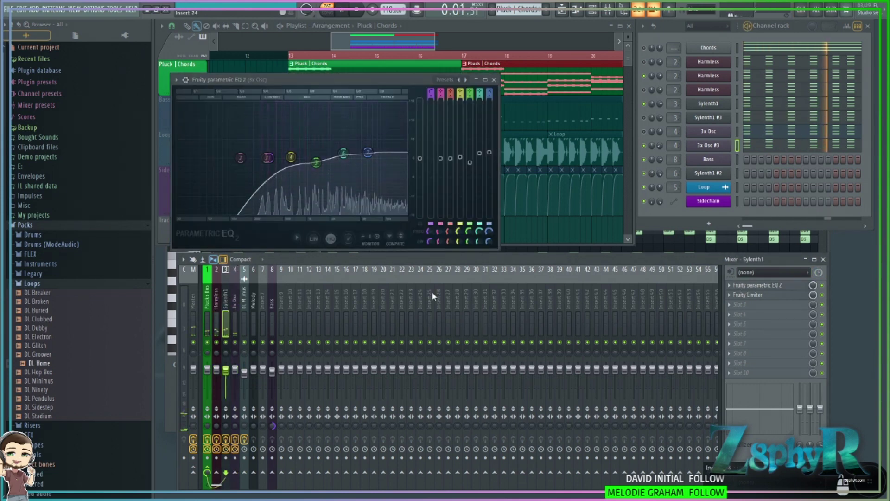
pyautogui.click(761, 286)
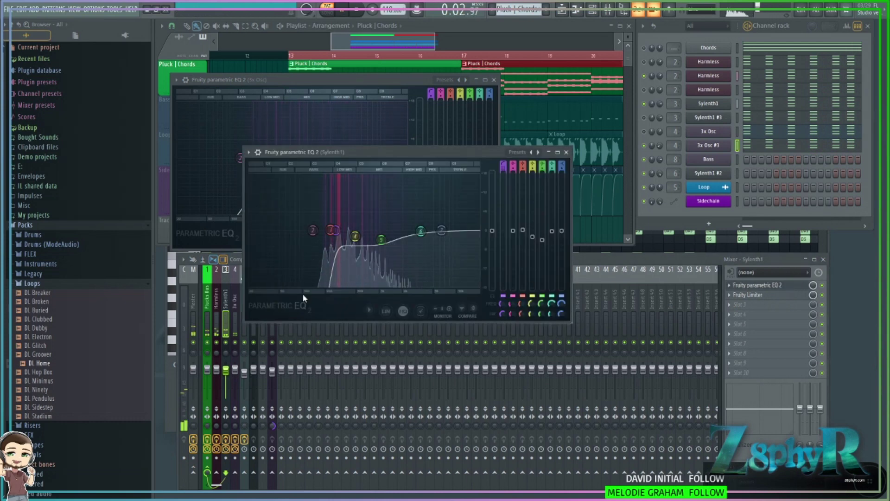
pyautogui.click(216, 308)
pyautogui.click(779, 285)
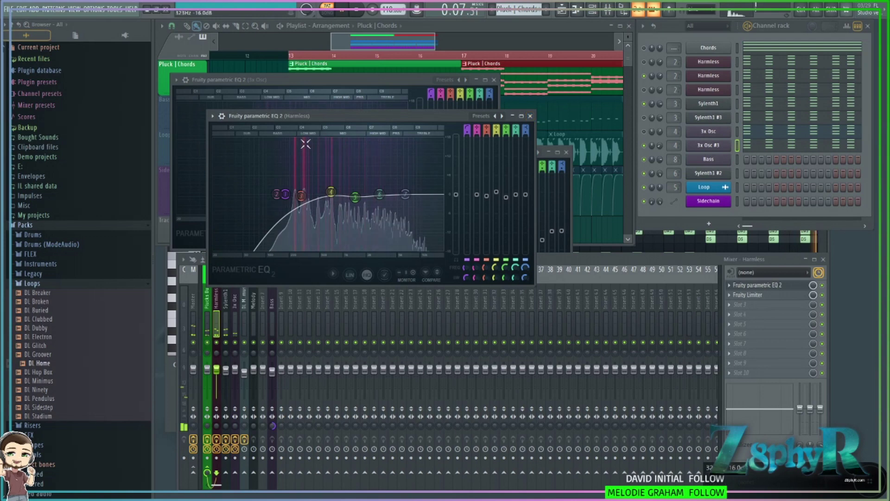
pyautogui.press('space')
# Close the Sylenth1 and 3x Osc equalizers and examine the Harmless EQ curve during playback.
pyautogui.moveTo(337, 116); pyautogui.dragTo(661, 59)
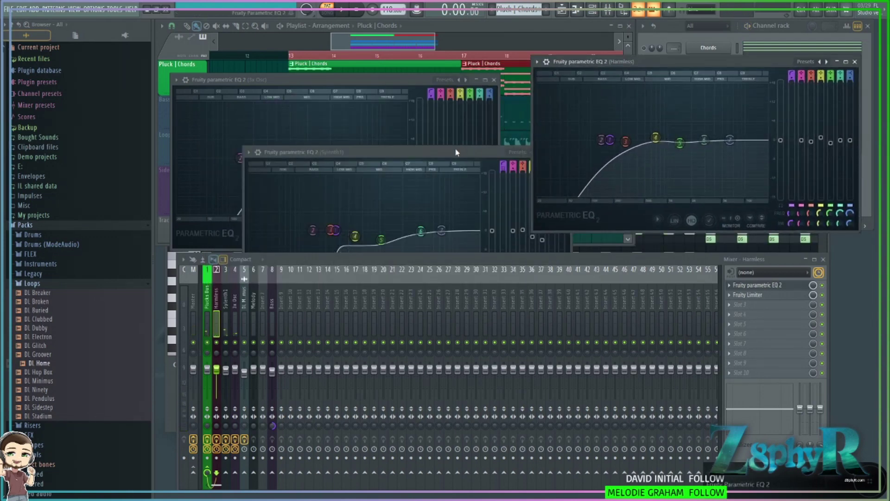
pyautogui.moveTo(457, 149); pyautogui.dragTo(342, 115)
pyautogui.click(442, 118)
pyautogui.click(494, 80)
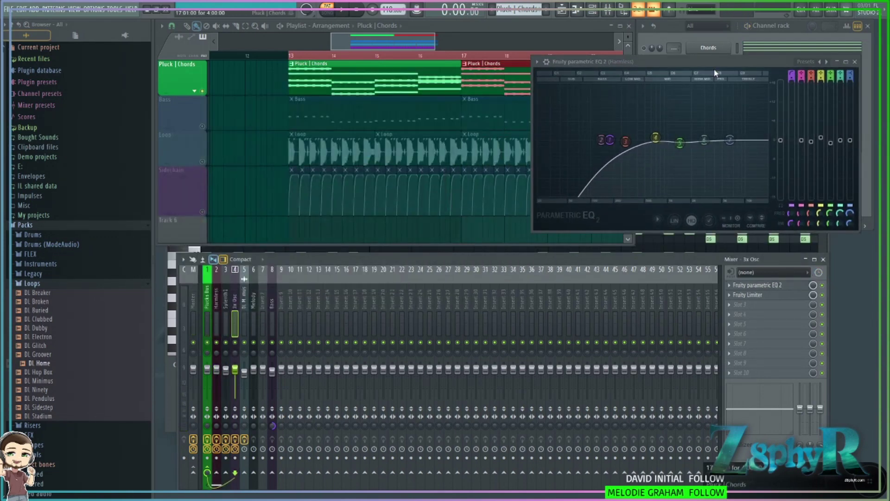
pyautogui.moveTo(716, 65); pyautogui.dragTo(515, 82)
pyautogui.press('space')
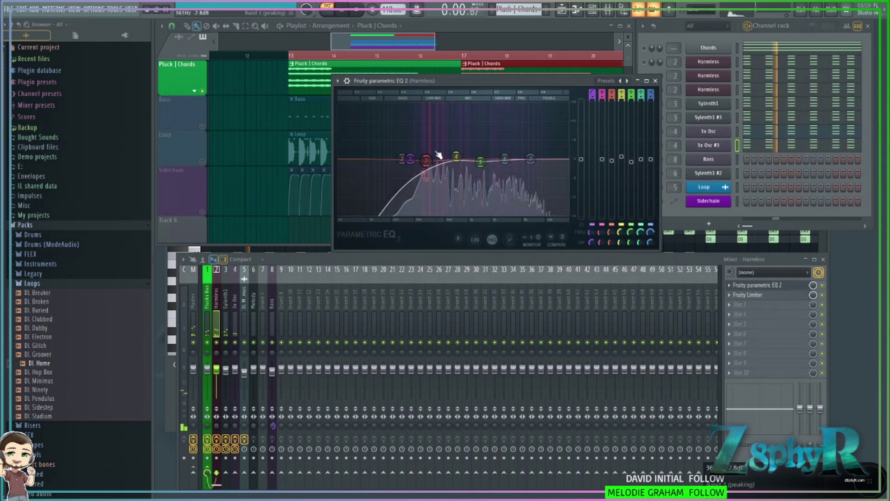
pyautogui.press('space')
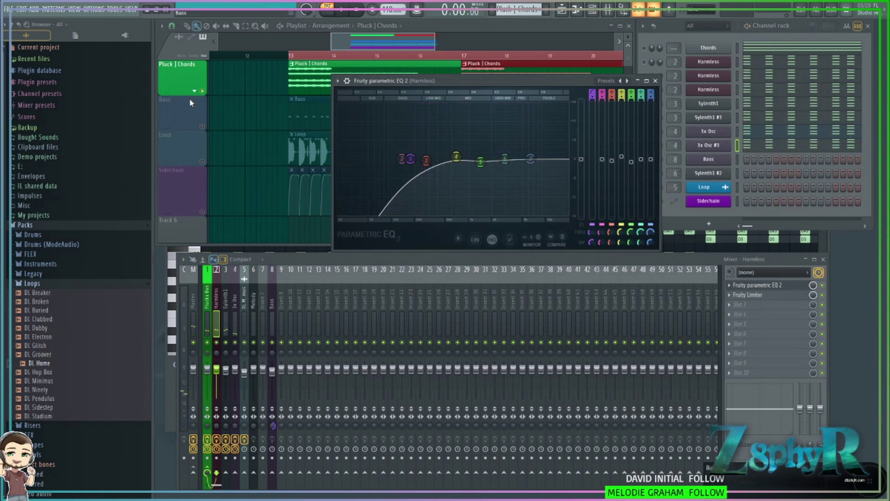
# Unsolo the Pluck | Chords playlist track and play the full arrangement from bar 13.
pyautogui.rightClick(202, 91)
pyautogui.press('space')
pyautogui.press('space')
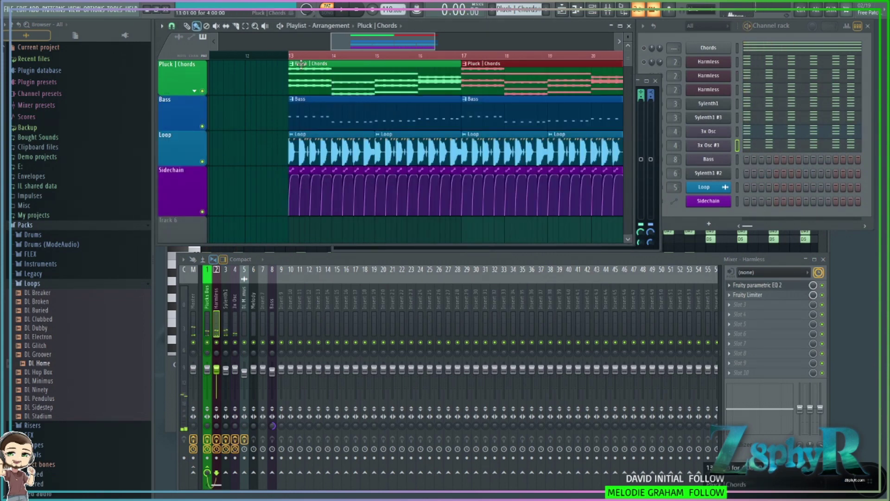
pyautogui.click(292, 56)
pyautogui.press('space')
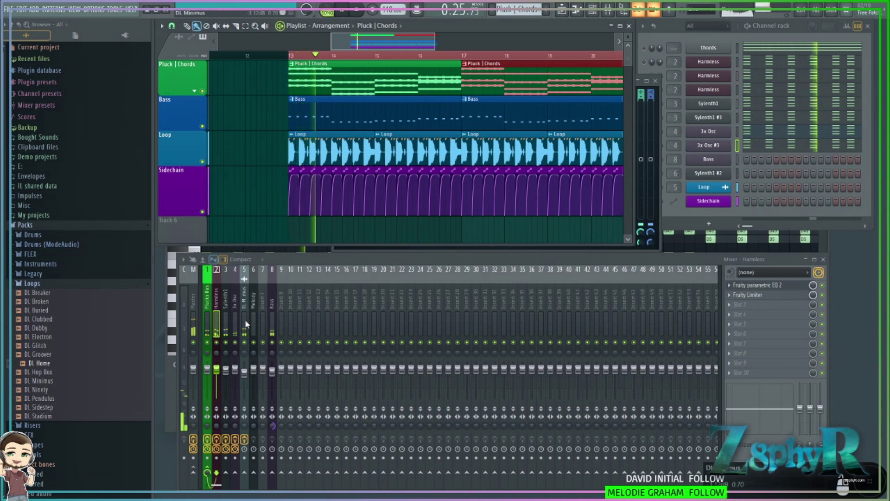
# Lower the mixer volumes of the Harmless, Sylenth1 and DL Minimus tracks while the arrangement plays.
pyautogui.moveTo(217, 369); pyautogui.dragTo(216, 374)
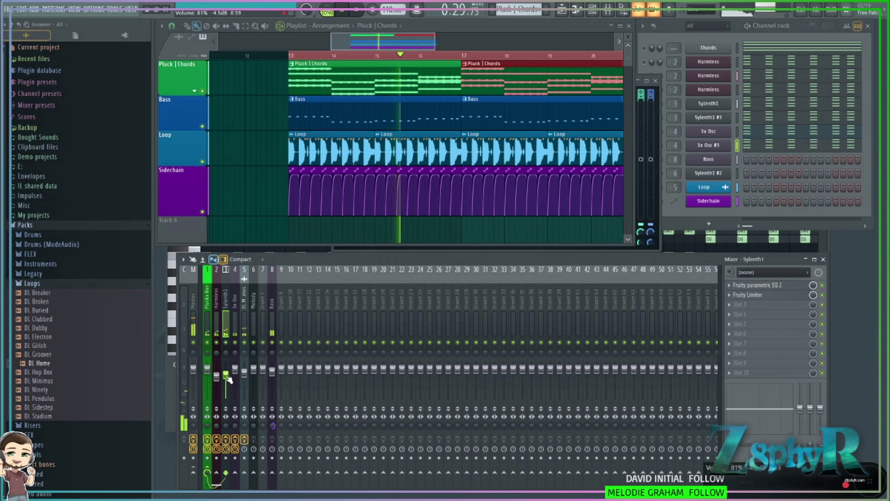
pyautogui.click(225, 374)
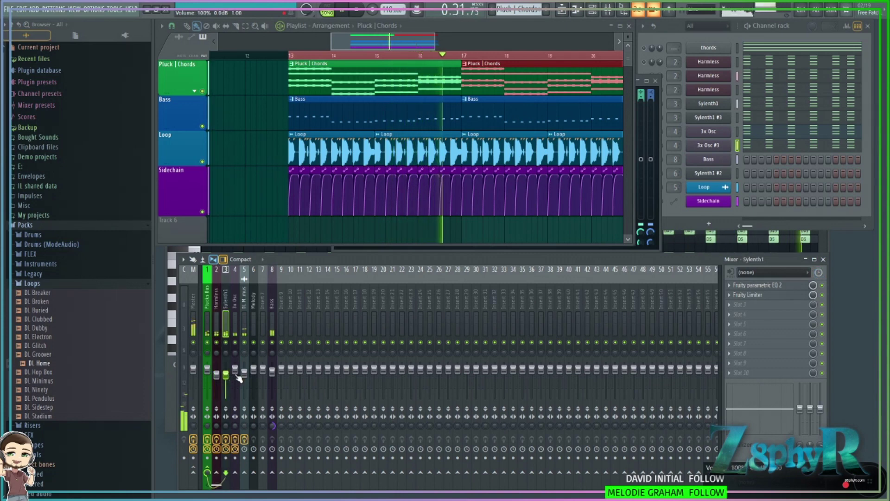
pyautogui.moveTo(244, 371); pyautogui.dragTo(245, 375)
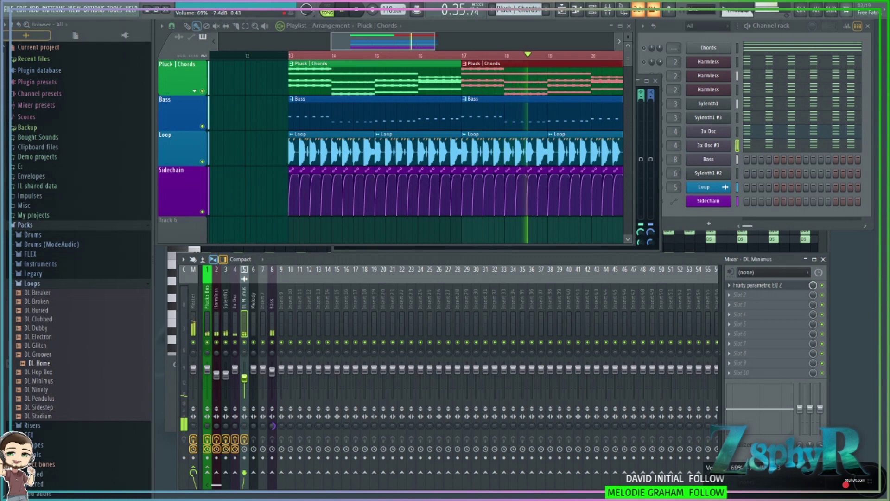
# Adjust the low cut and pull down bands 4 and 6 in the Sylenth1 track's parametric EQ during playback.
pyautogui.click(226, 325)
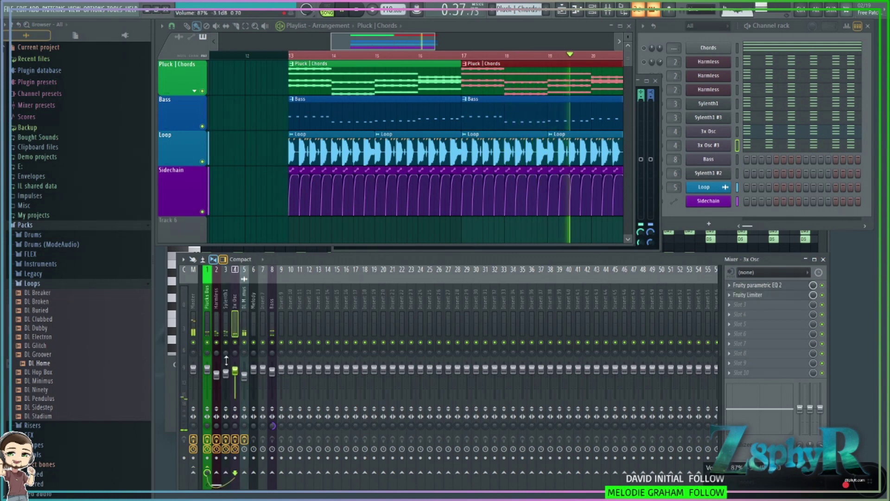
pyautogui.click(757, 285)
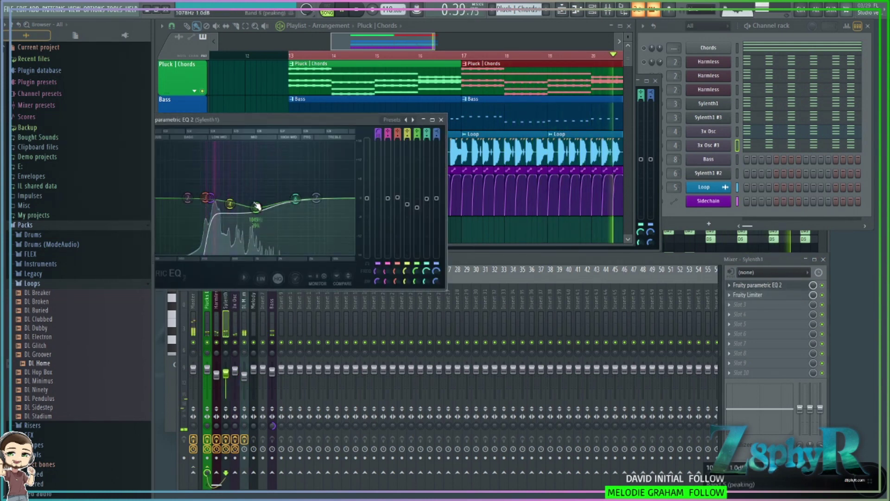
pyautogui.moveTo(229, 208); pyautogui.dragTo(207, 198)
pyautogui.moveTo(379, 134); pyautogui.dragTo(379, 145)
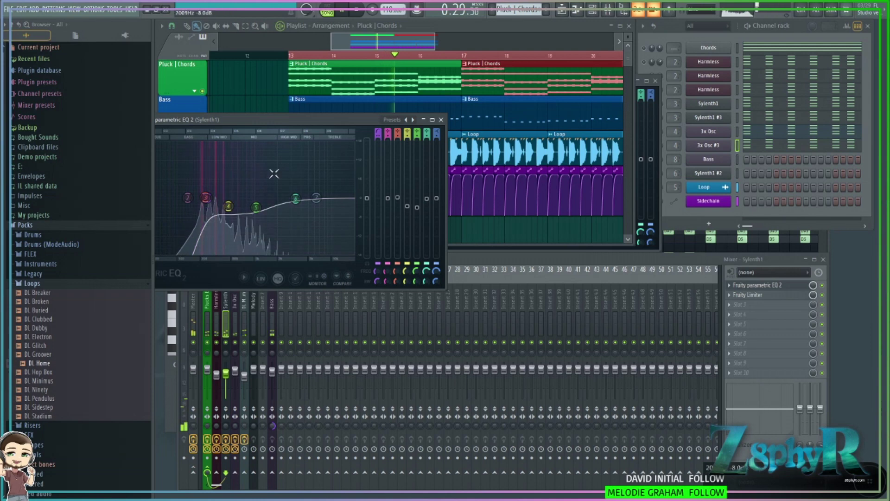
pyautogui.moveTo(256, 207); pyautogui.dragTo(294, 210)
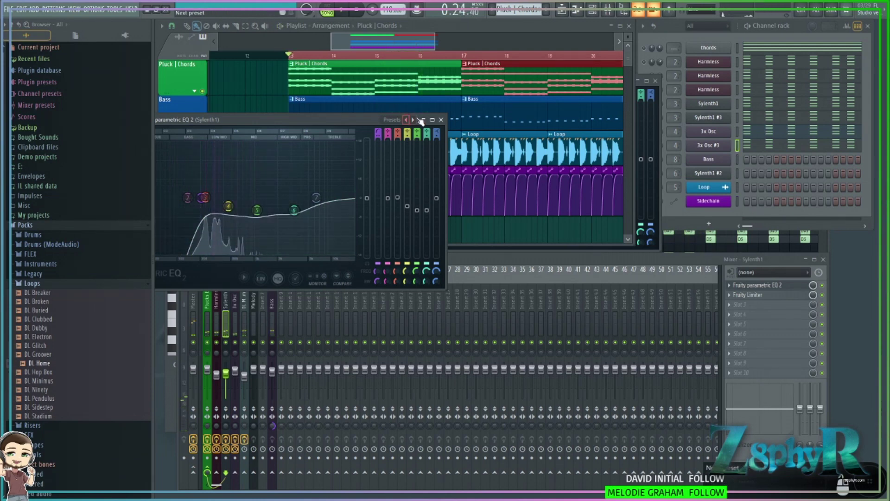
pyautogui.click(442, 121)
# Open the Sylenth1 track's Fruity Limiter and play the arrangement to examine its compression.
pyautogui.click(777, 294)
pyautogui.moveTo(673, 204); pyautogui.dragTo(497, 155)
pyautogui.press('space')
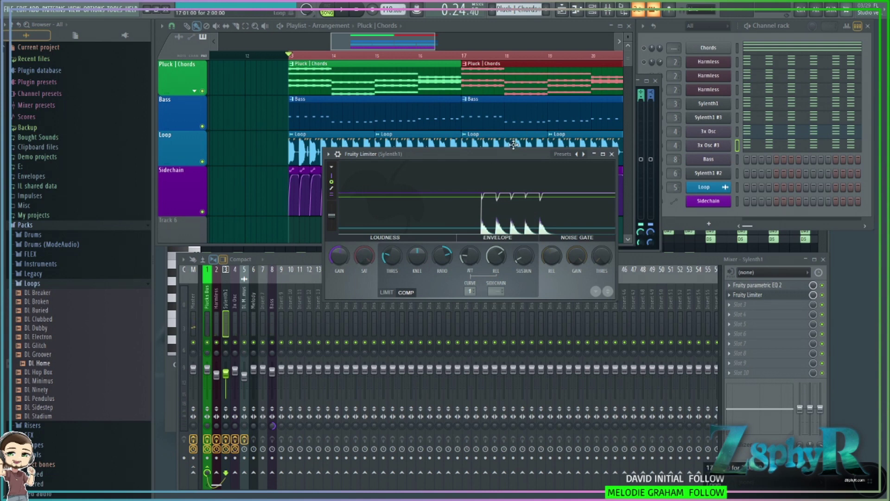
pyautogui.moveTo(507, 153); pyautogui.dragTo(498, 103)
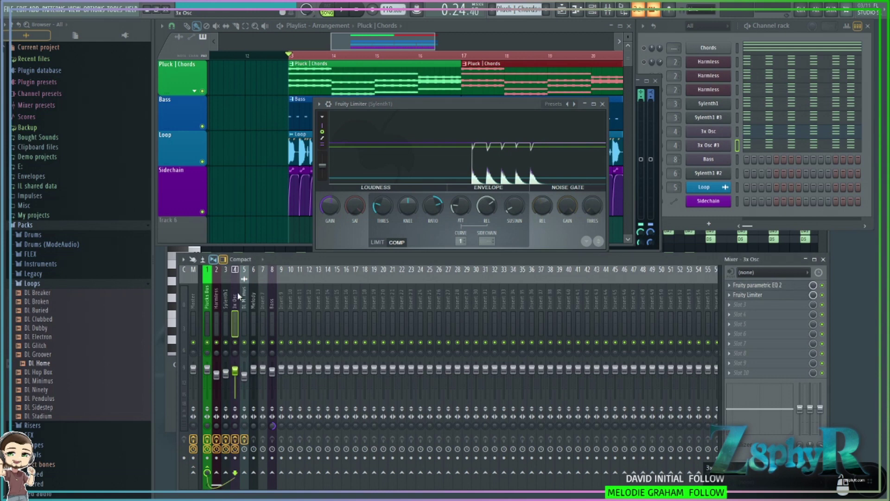
# Enlarge the Sylenth1 Fruity Limiter window, play the arrangement, and pause the limiter display to inspect the compression.
pyautogui.click(748, 295)
pyautogui.click(747, 295)
pyautogui.moveTo(501, 97); pyautogui.dragTo(500, 78)
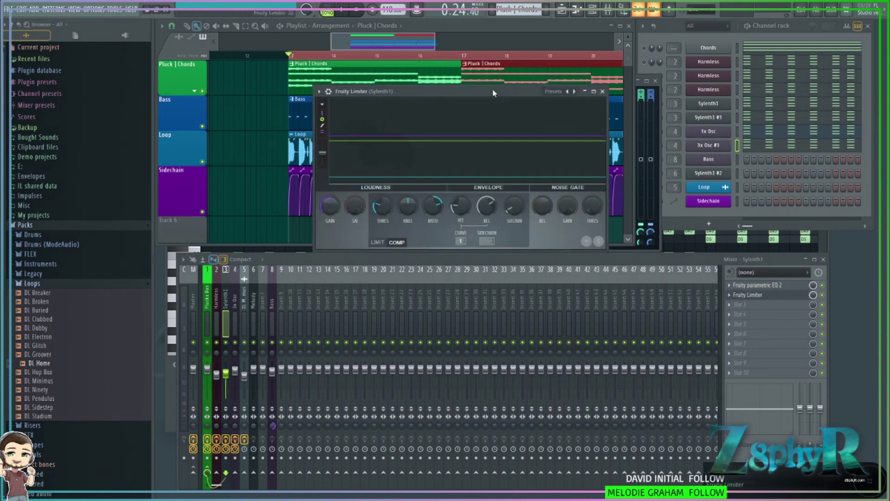
pyautogui.moveTo(494, 93); pyautogui.dragTo(552, 145)
pyautogui.moveTo(588, 233); pyautogui.dragTo(663, 246)
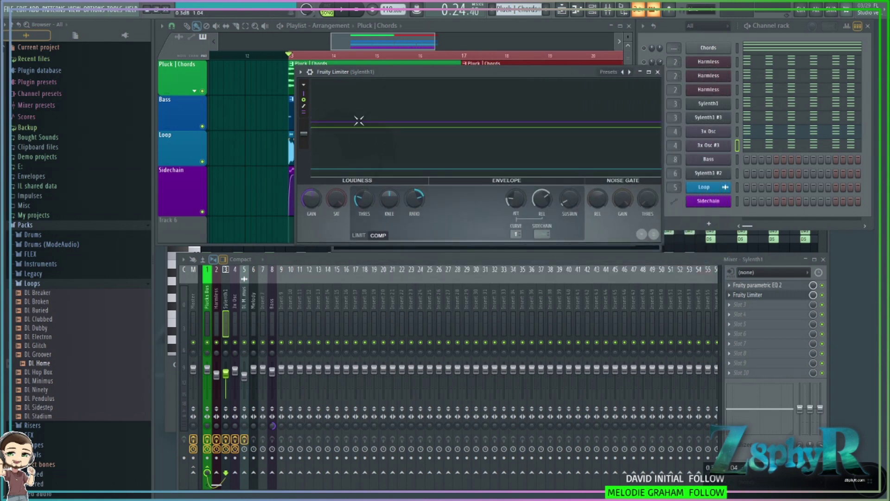
pyautogui.moveTo(504, 72); pyautogui.dragTo(420, 75)
pyautogui.press('space')
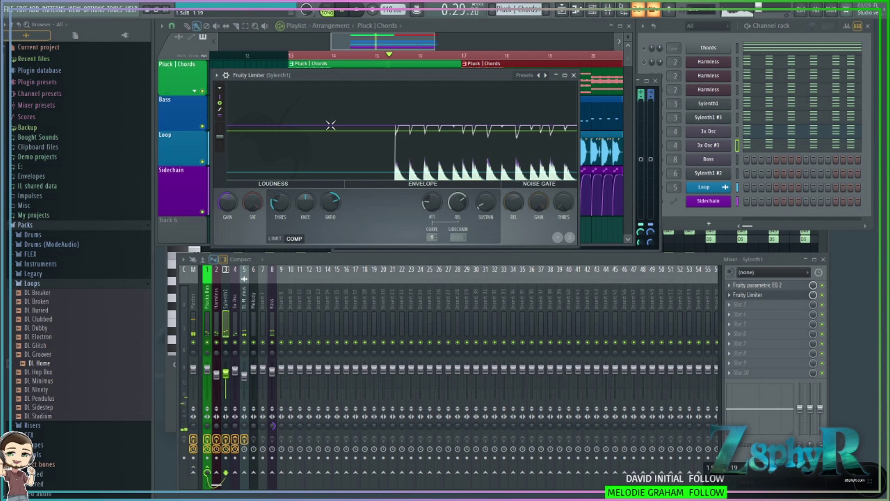
pyautogui.click(513, 115)
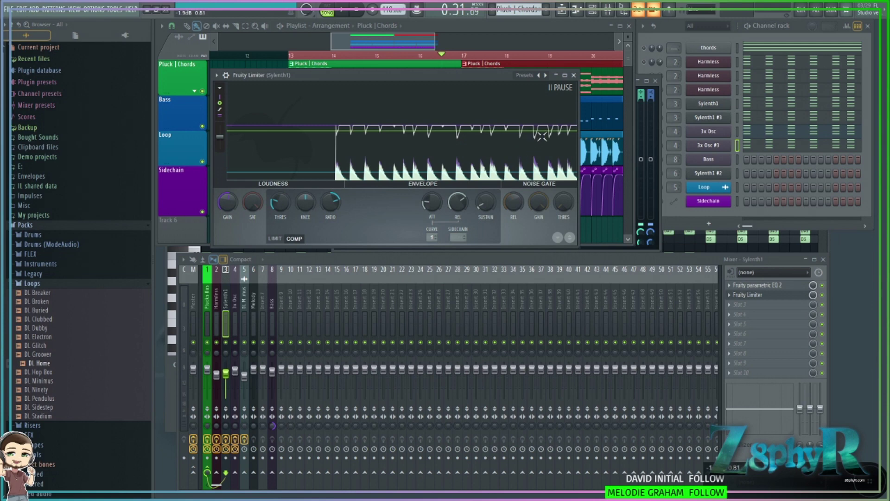
# Close the Sylenth1 track's Fruity Limiter, then reopen it for one more look at its display and close it again.
pyautogui.click(574, 75)
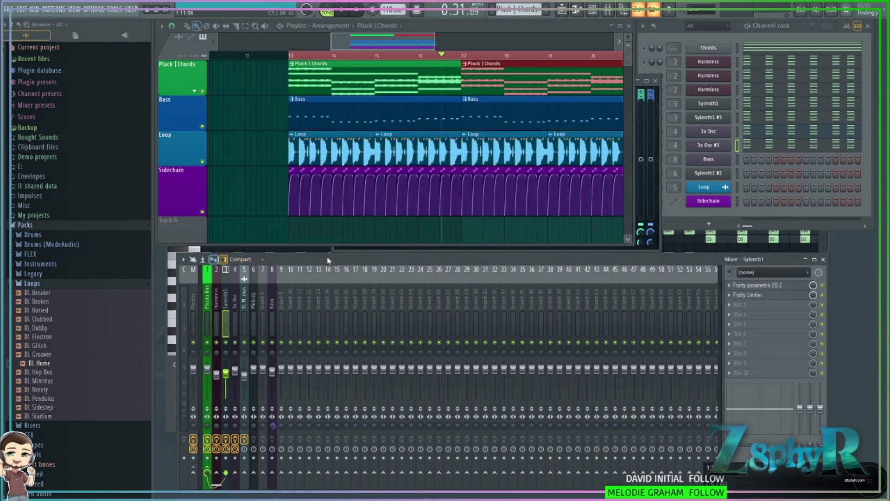
pyautogui.moveTo(328, 260); pyautogui.dragTo(330, 256)
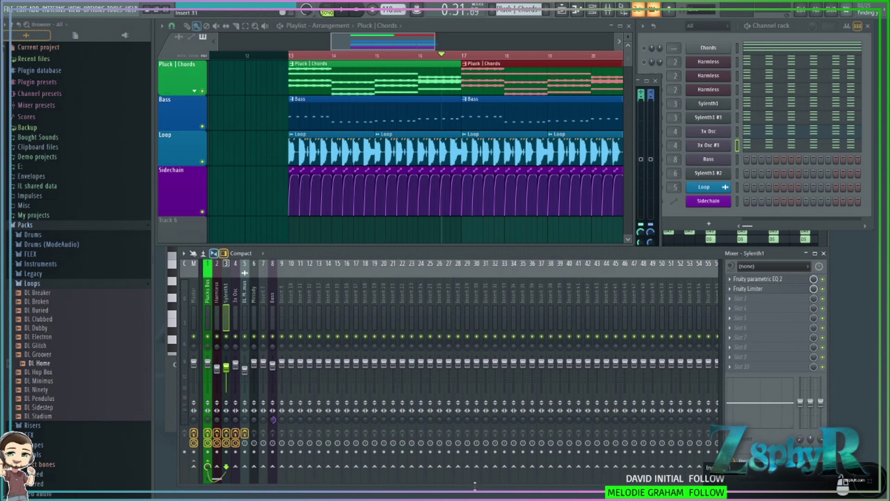
pyautogui.click(775, 288)
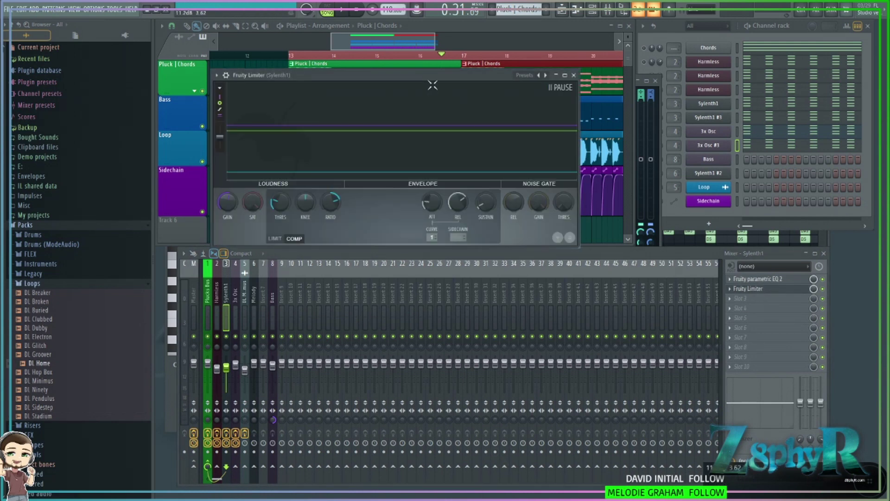
pyautogui.moveTo(436, 77); pyautogui.dragTo(393, 76)
pyautogui.click(574, 69)
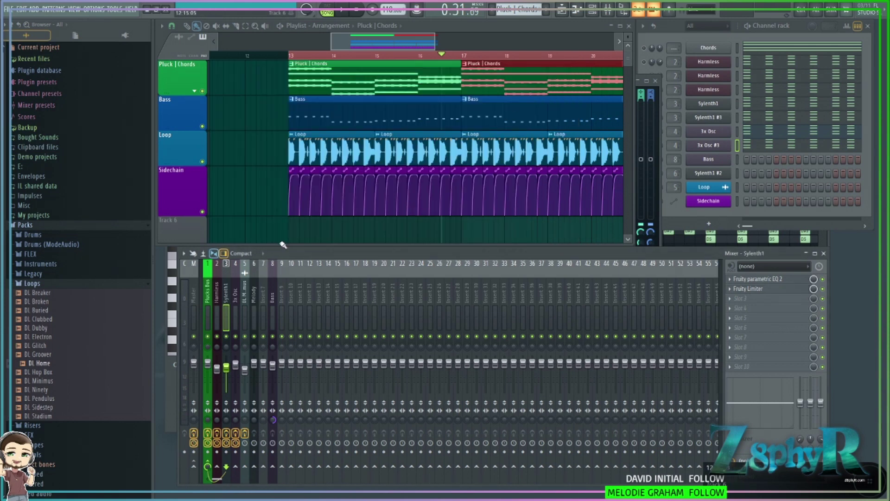
# Inspect the Plucks Bus's parametric EQ and Fruity Limiter during playback, and close both effect windows.
pyautogui.click(218, 299)
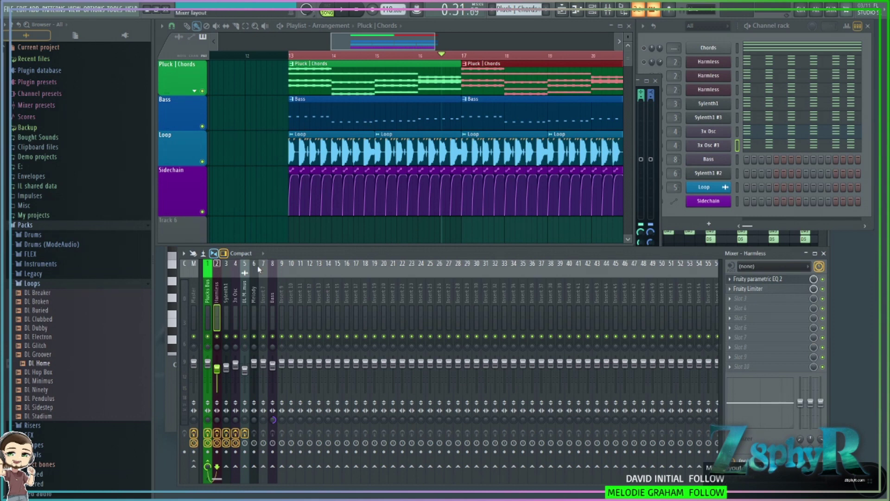
pyautogui.click(209, 294)
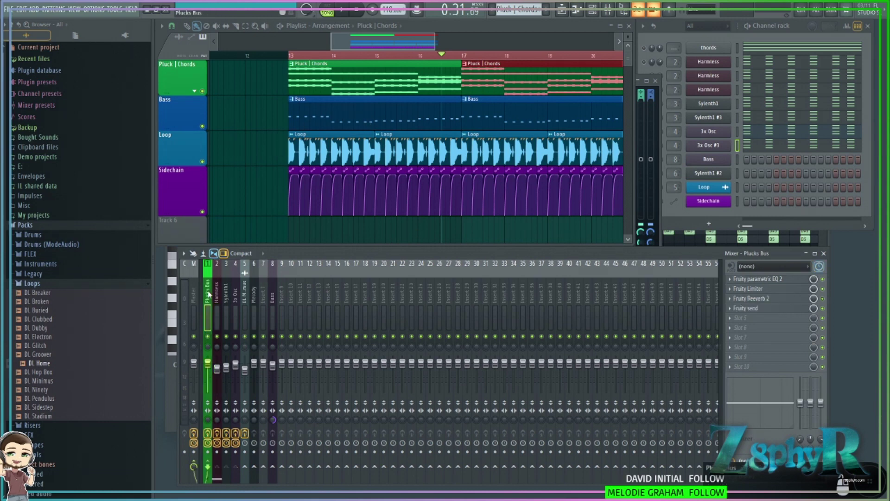
pyautogui.click(763, 280)
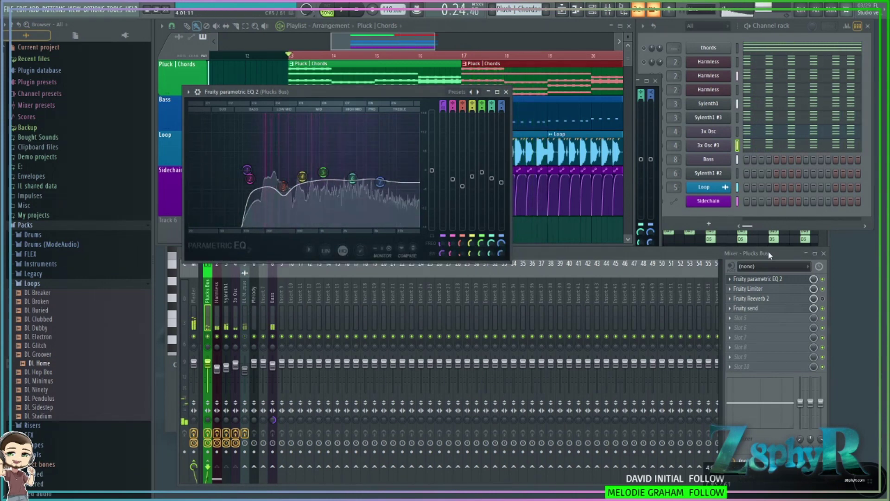
pyautogui.click(775, 288)
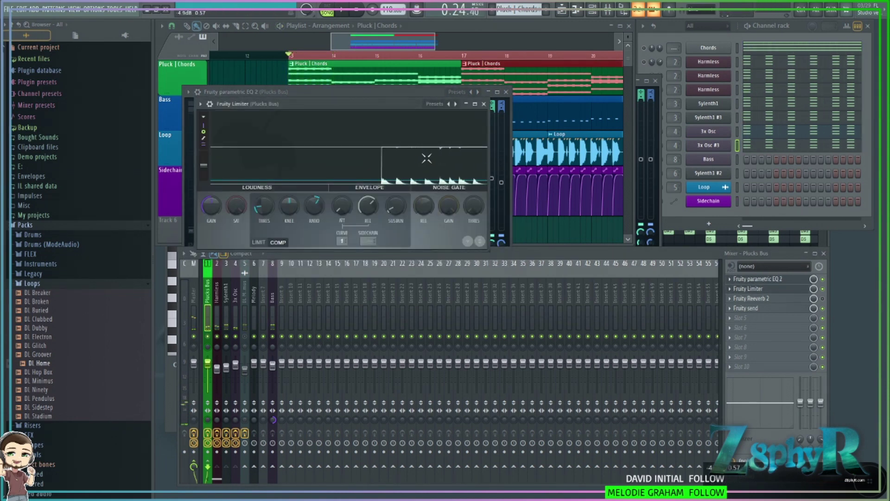
pyautogui.click(484, 104)
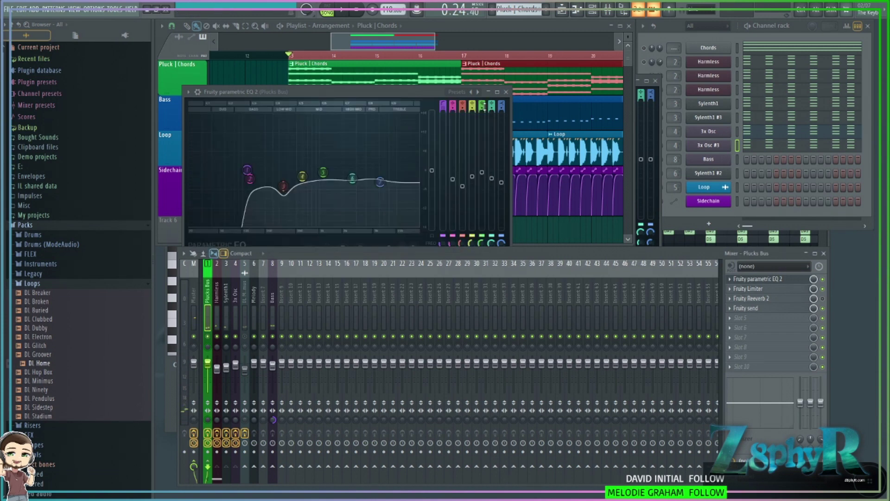
pyautogui.click(506, 92)
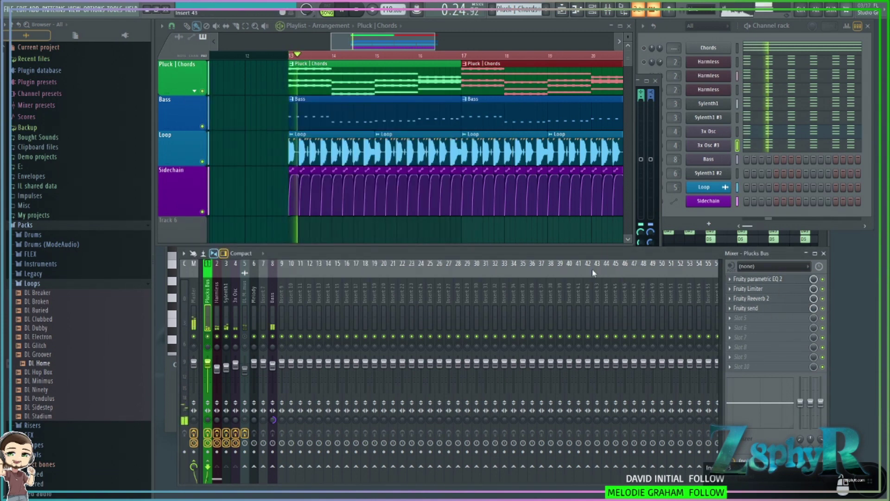
# Open the Plucks Bus's Fruity Reeverb 2 and play the arrangement to hear the reverb, then close it.
pyautogui.click(749, 299)
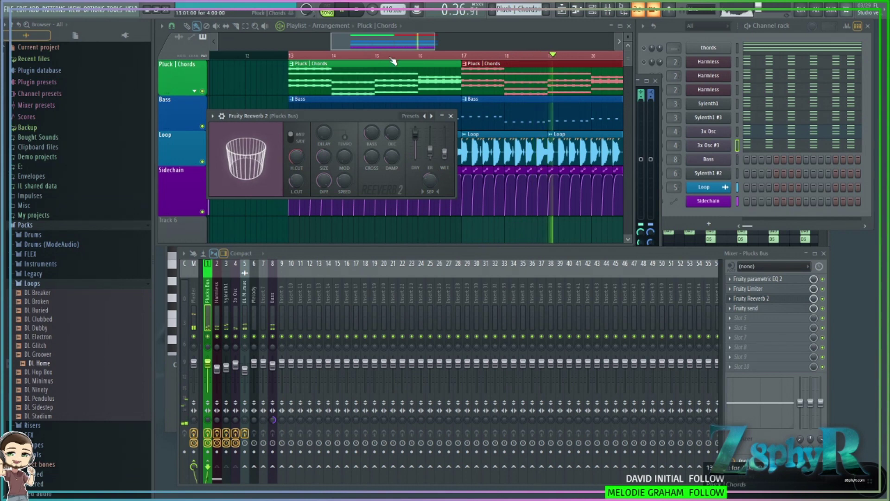
pyautogui.click(358, 10)
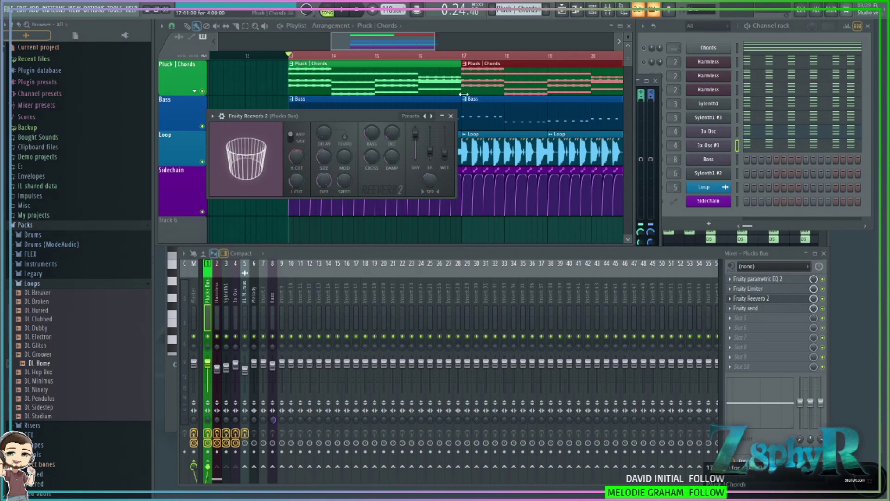
pyautogui.click(765, 298)
# Open the Plucks Bus's Fruity send and play the arrangement to examine how its Dry level behaves.
pyautogui.click(784, 308)
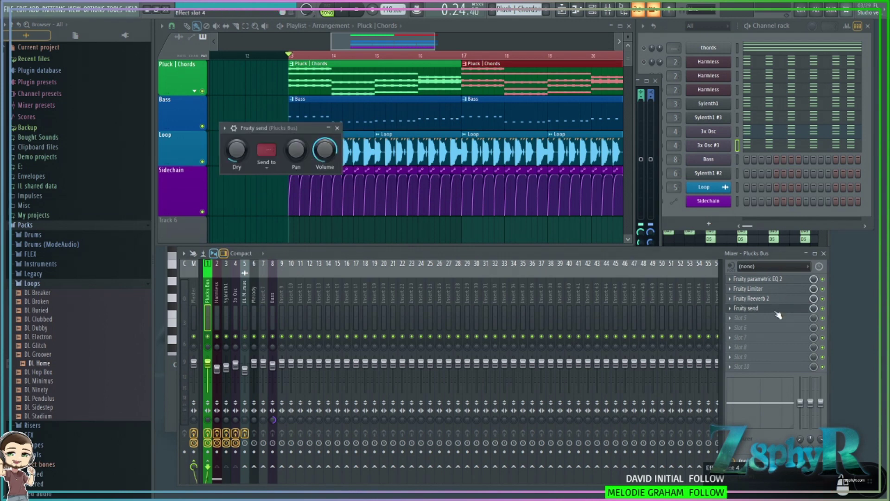
pyautogui.moveTo(299, 130); pyautogui.dragTo(366, 116)
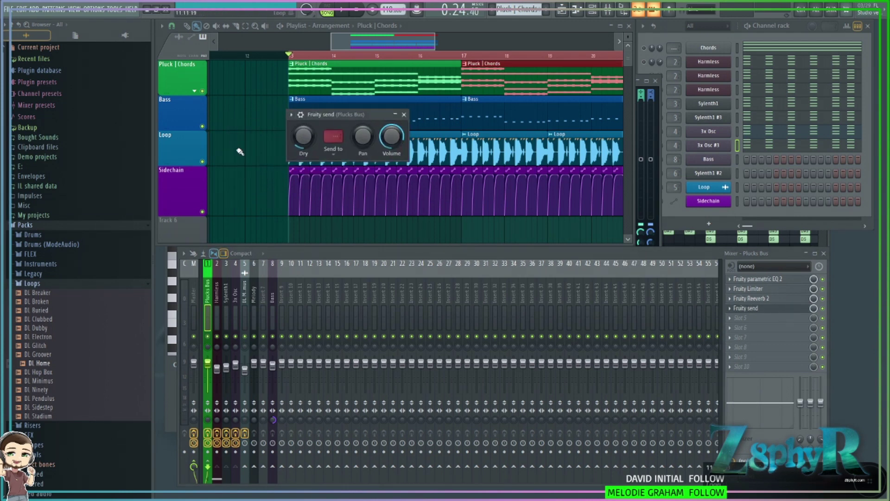
pyautogui.press('space')
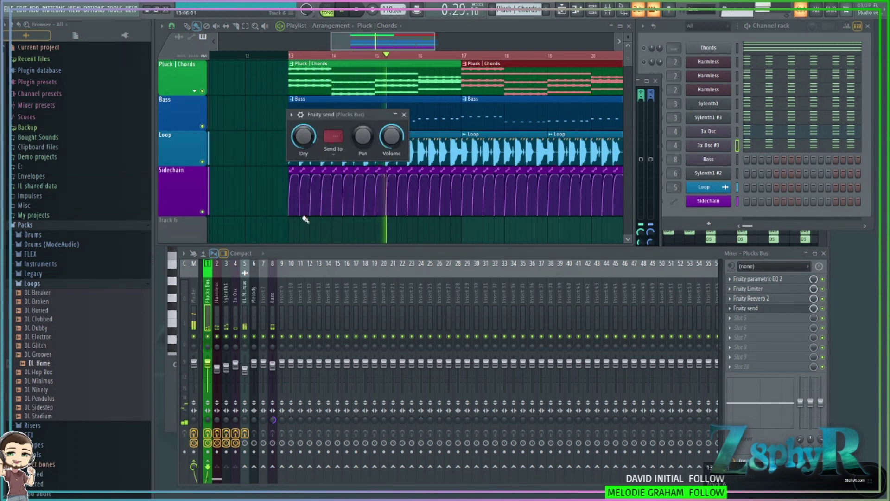
pyautogui.scroll(5, 308, 215)
pyautogui.press('space')
# Examine the curve of the Sidechain automation clips in the playlist against the Loop hits above them.
pyautogui.hscroll(-5, 366, 236)
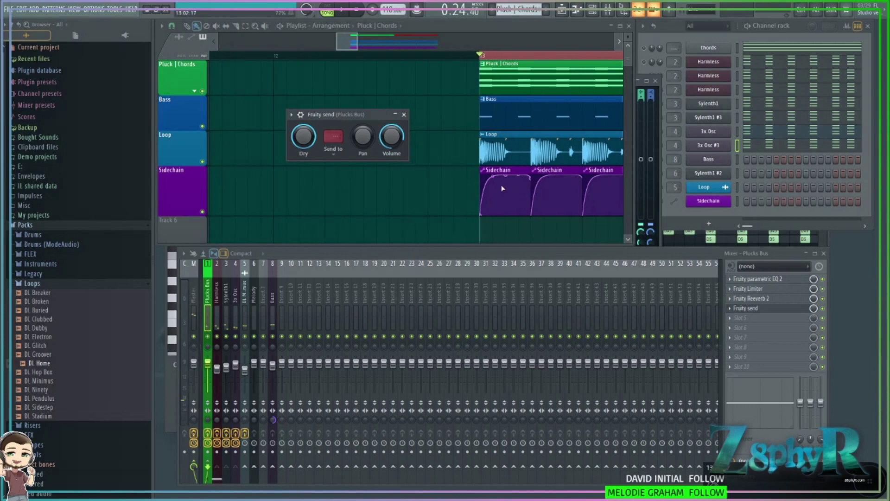
pyautogui.click(494, 177)
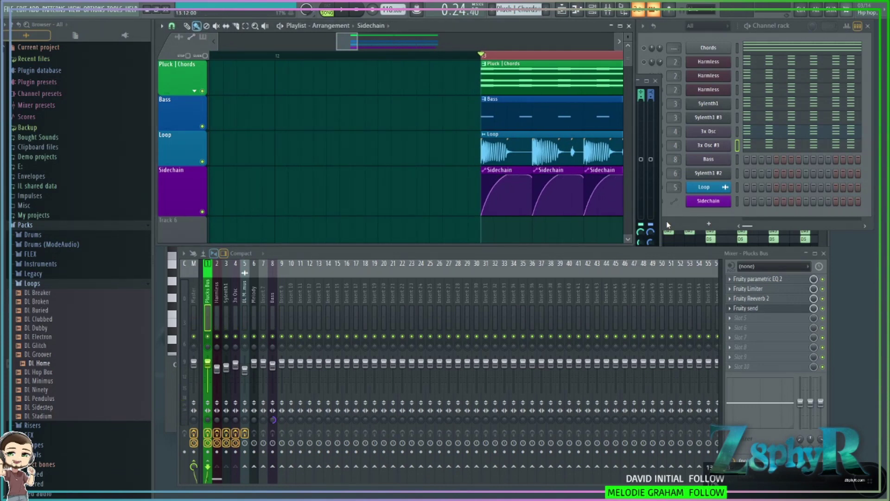
pyautogui.click(758, 309)
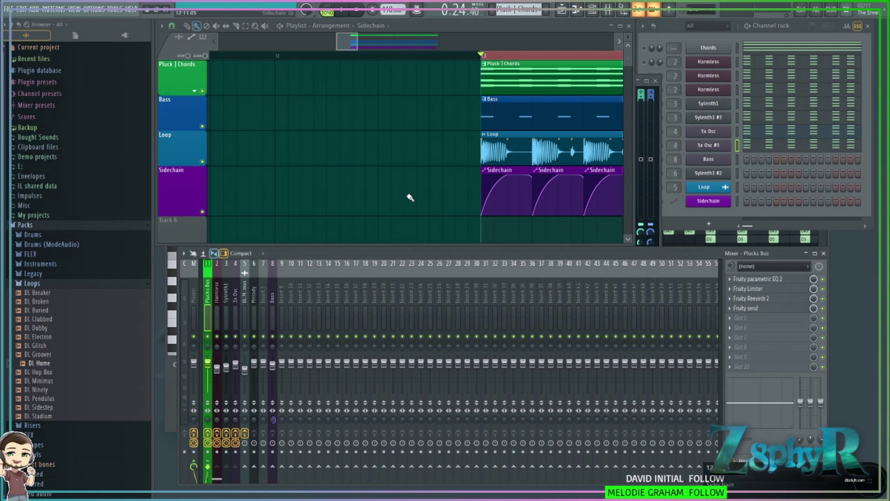
pyautogui.hscroll(3, 404, 179)
pyautogui.scroll(-2, 403, 179)
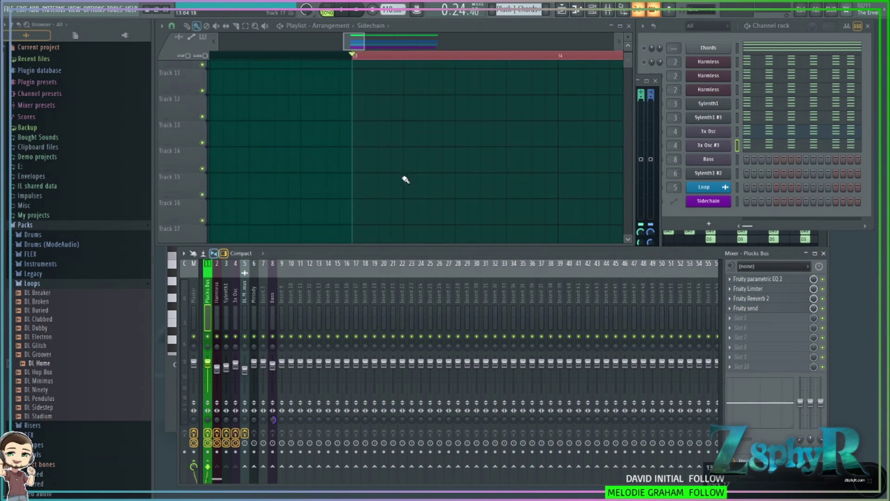
pyautogui.scroll(2, 390, 191)
pyautogui.hscroll(4, 393, 188)
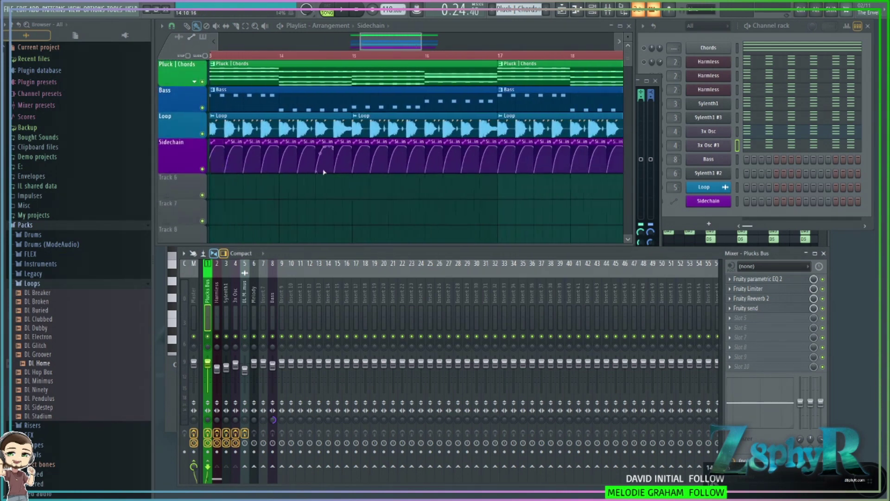
pyautogui.scroll(2, 403, 180)
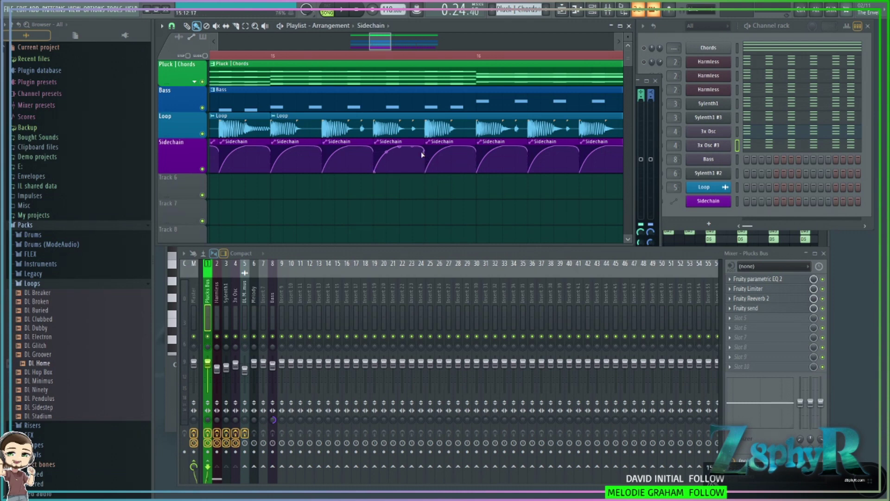
pyautogui.scroll(-4, 460, 200)
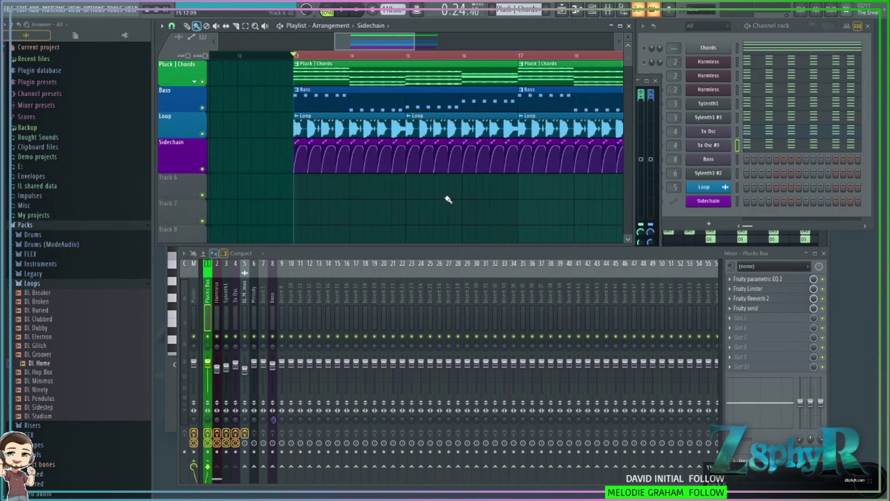
# Examine how the Sidechain automation clips repeat across the whole Pluck | Chords arrangement.
pyautogui.hscroll(2, 343, 185)
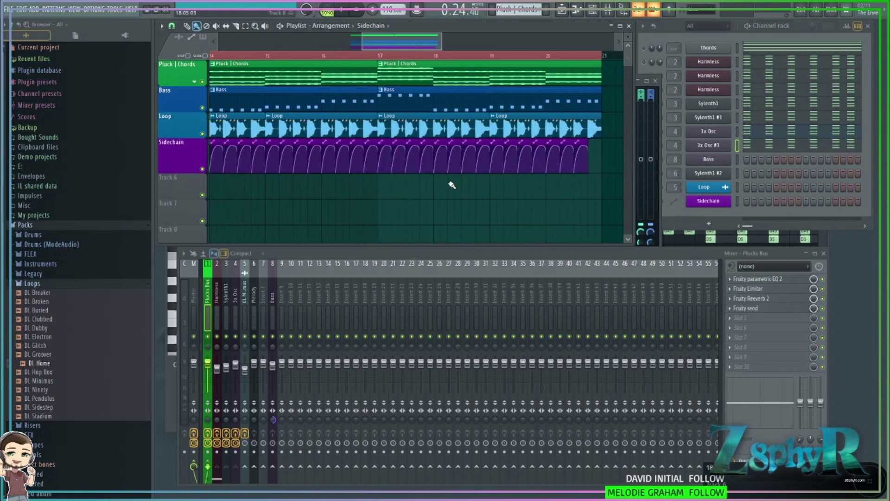
pyautogui.hscroll(-2, 465, 187)
pyautogui.moveTo(415, 37); pyautogui.dragTo(495, 37)
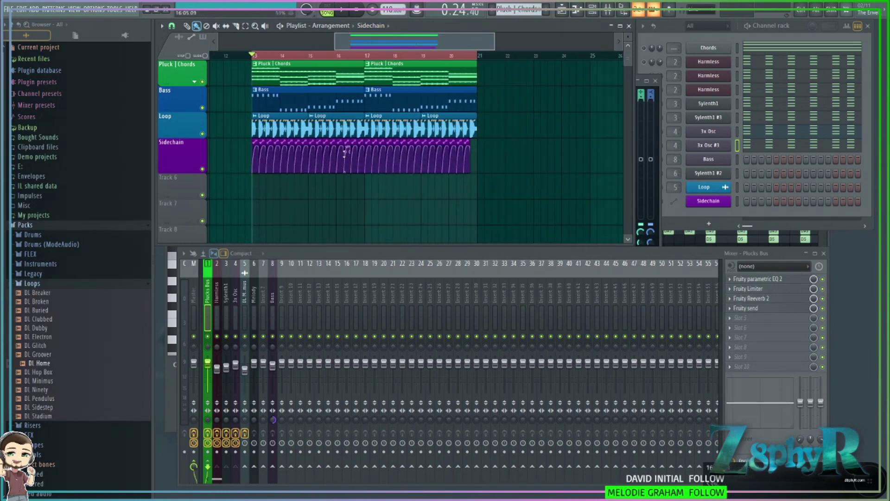
pyautogui.scroll(4, 385, 195)
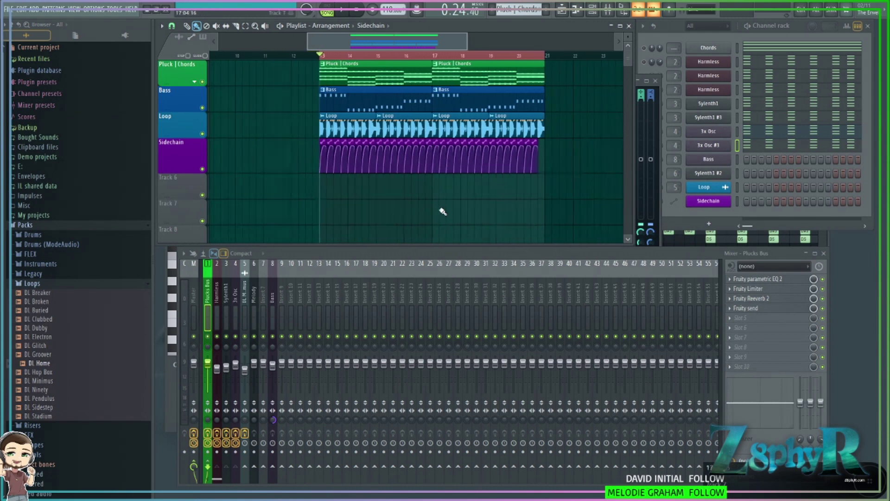
pyautogui.moveTo(232, 162); pyautogui.dragTo(216, 140)
pyautogui.scroll(-8, 439, 200)
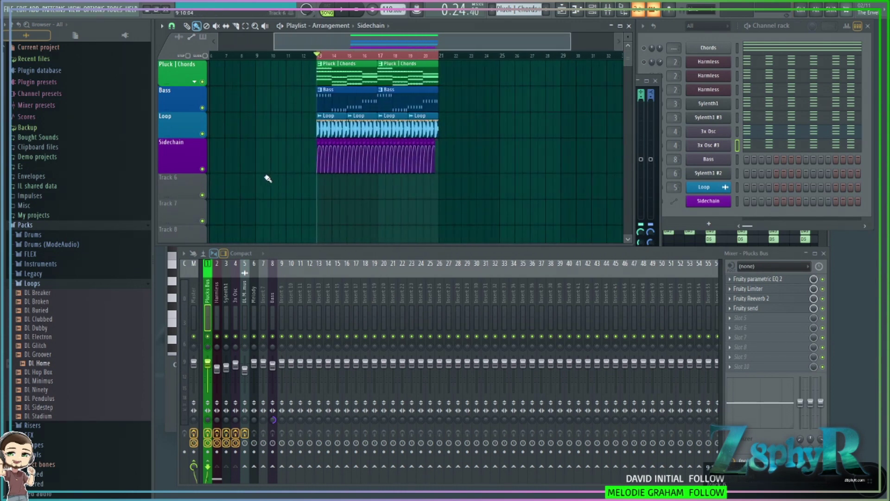
pyautogui.scroll(6, 298, 168)
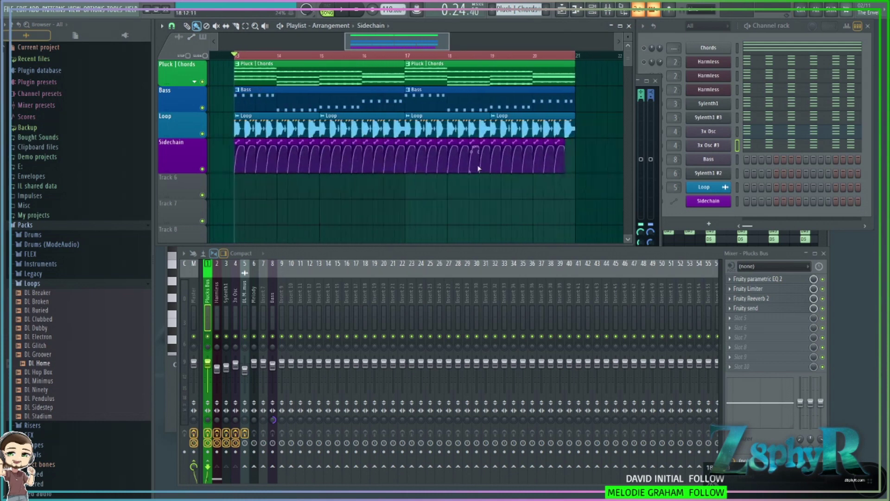
pyautogui.scroll(4, 431, 200)
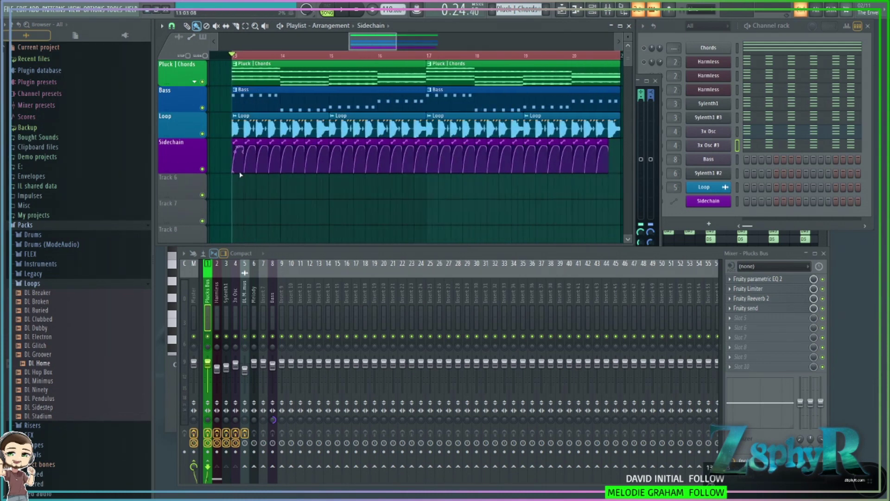
# Mute the Loop and Sidechain playlist tracks, switching Sidechain on and off during playback to compare the sound.
pyautogui.press('space')
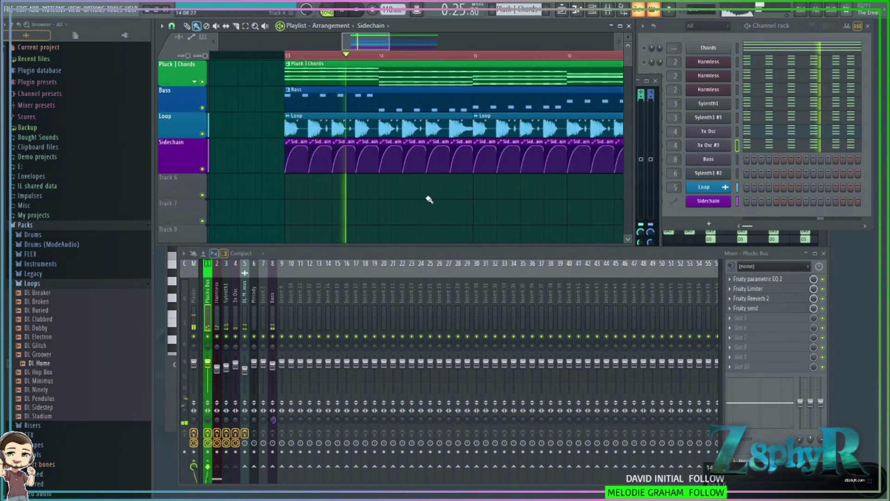
pyautogui.press('space')
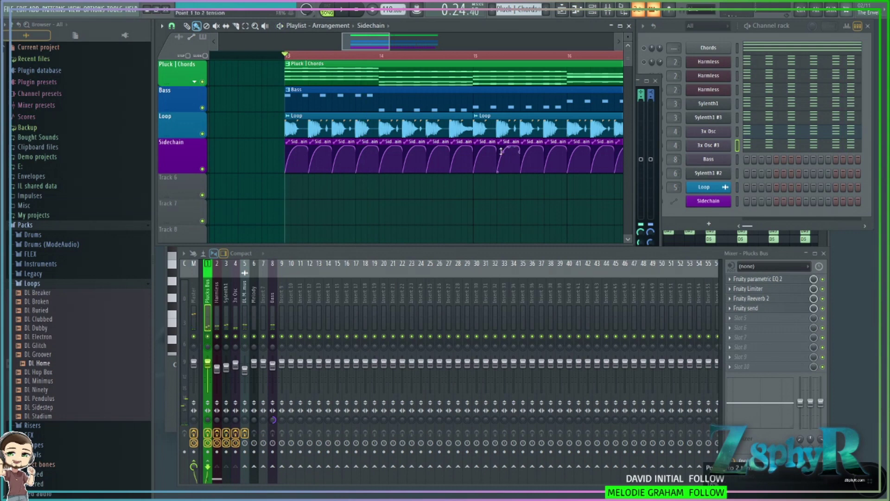
pyautogui.click(203, 169)
pyautogui.click(202, 134)
pyautogui.press('space')
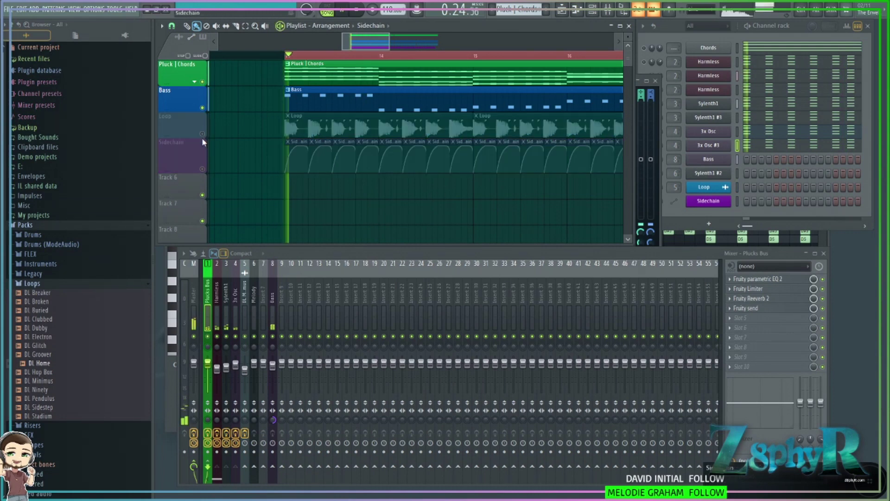
pyautogui.click(202, 169)
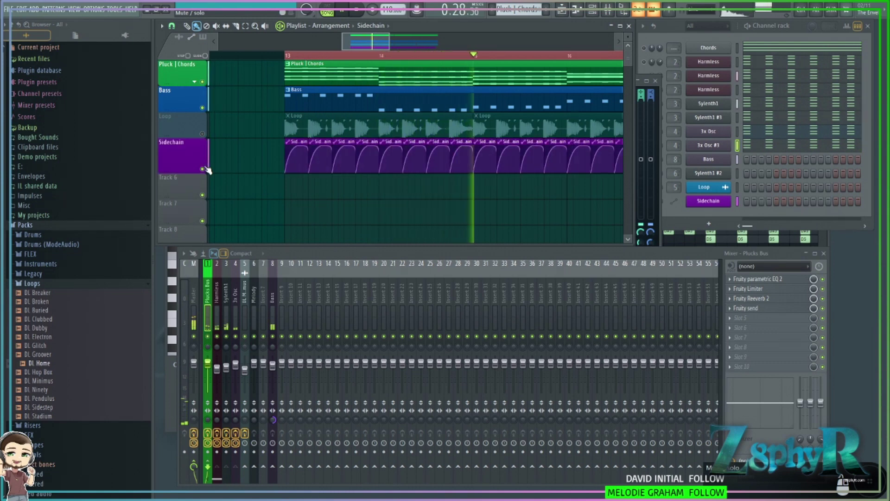
pyautogui.click(202, 169)
pyautogui.press('space')
# Insert Fruity Parametric EQ 2 in the first effect slot of the Bass mixer track.
pyautogui.click(236, 292)
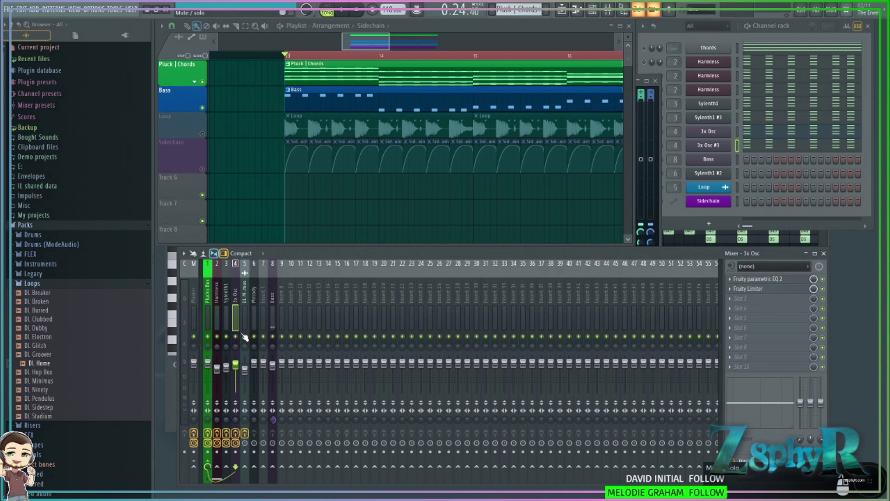
pyautogui.press('space')
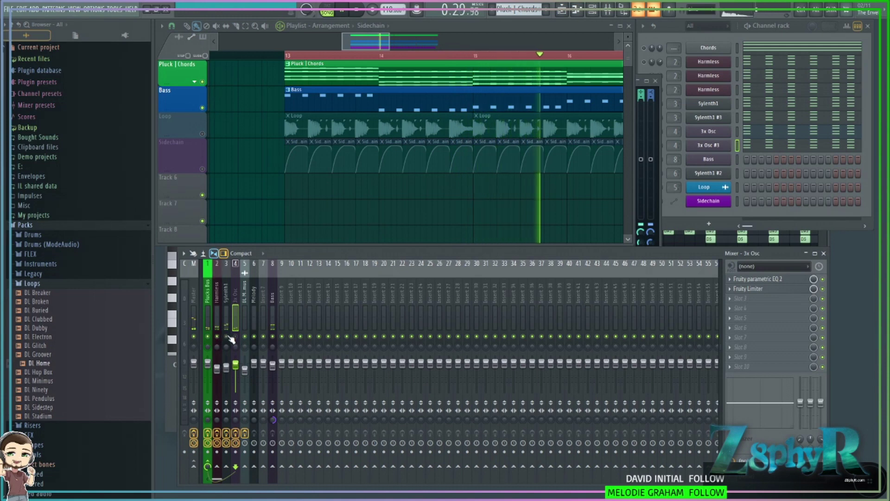
pyautogui.click(272, 313)
pyautogui.press('space')
pyautogui.click(755, 288)
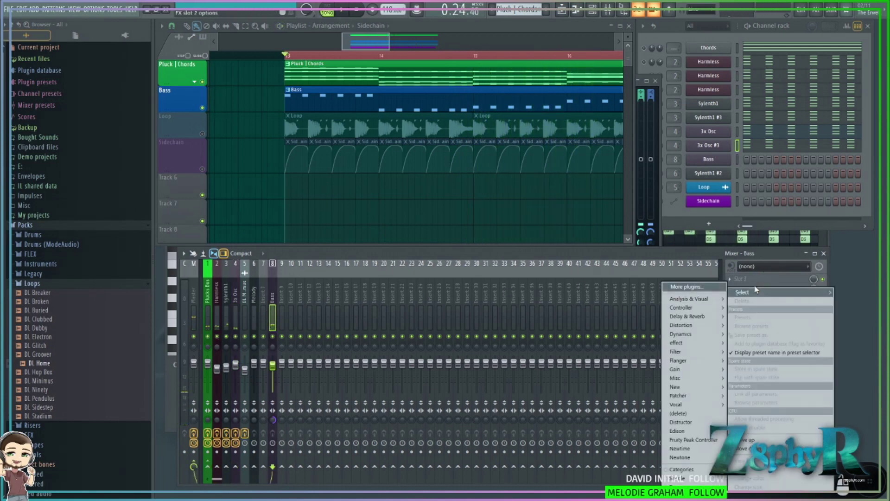
pyautogui.moveTo(682, 352)
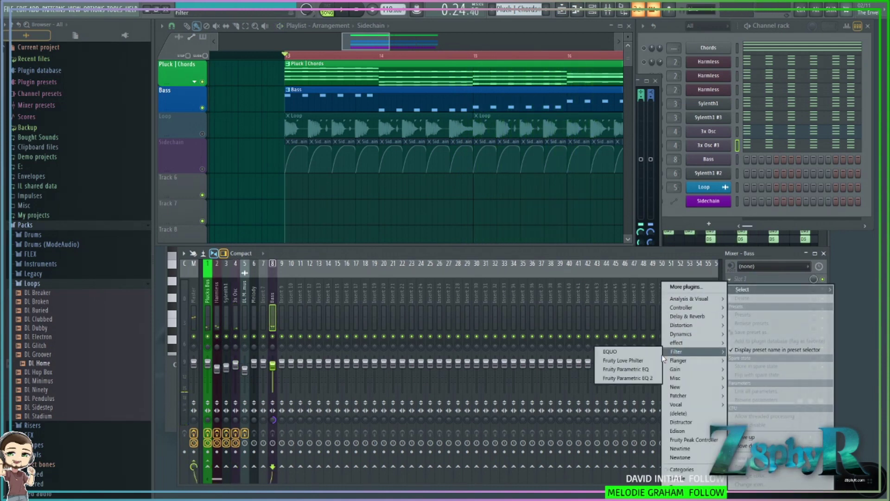
pyautogui.click(625, 379)
# Shape the Bass EQ with a steep high-frequency roll-off by band 7, lowered bands 1, 4 and 6, and band 2 shifted slightly higher in frequency.
pyautogui.moveTo(404, 194); pyautogui.dragTo(374, 255)
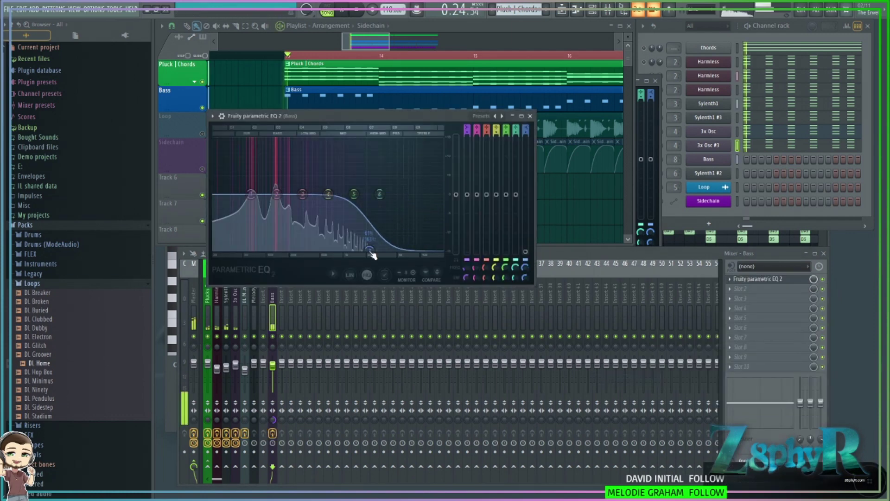
pyautogui.moveTo(379, 195); pyautogui.dragTo(324, 202)
pyautogui.moveTo(370, 250); pyautogui.dragTo(336, 249)
pyautogui.moveTo(251, 193); pyautogui.dragTo(269, 191)
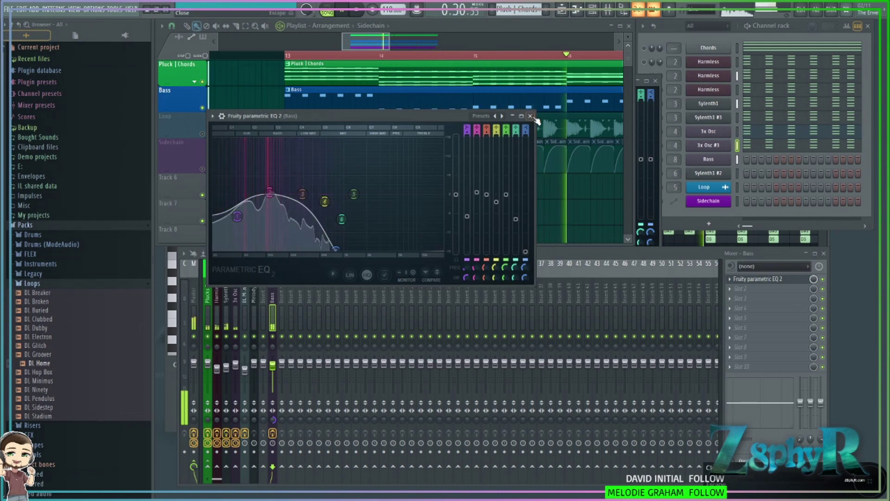
pyautogui.click(531, 116)
# Unmute the Loop and Sidechain playlist tracks to hear them with the equalized bass, and stop playback.
pyautogui.click(203, 133)
pyautogui.click(202, 169)
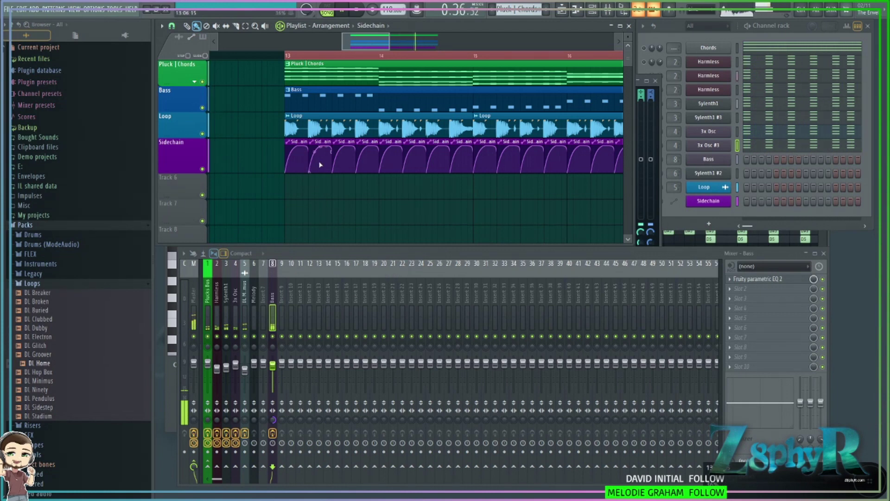
pyautogui.press('space')
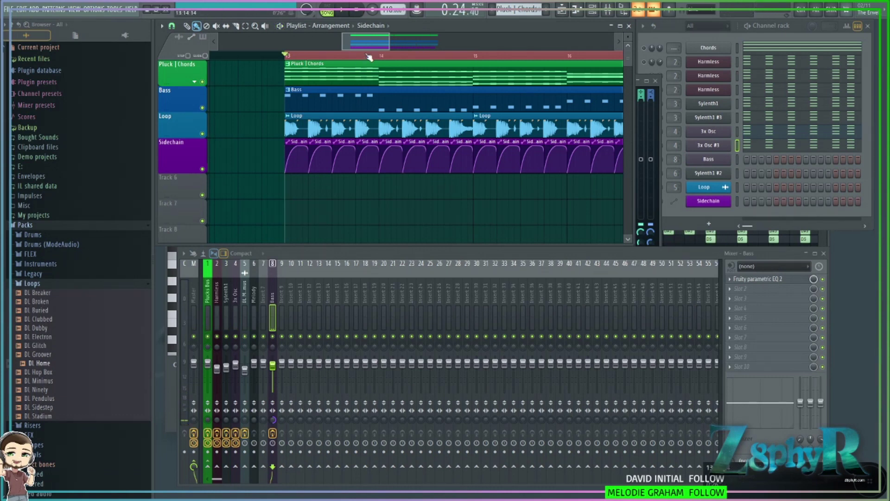
# Examine the full arrangement of Pluck | Chords, Bass, Loop and Sidechain clips, with the Plucks Bus selected in the mixer.
pyautogui.moveTo(389, 45); pyautogui.dragTo(418, 46)
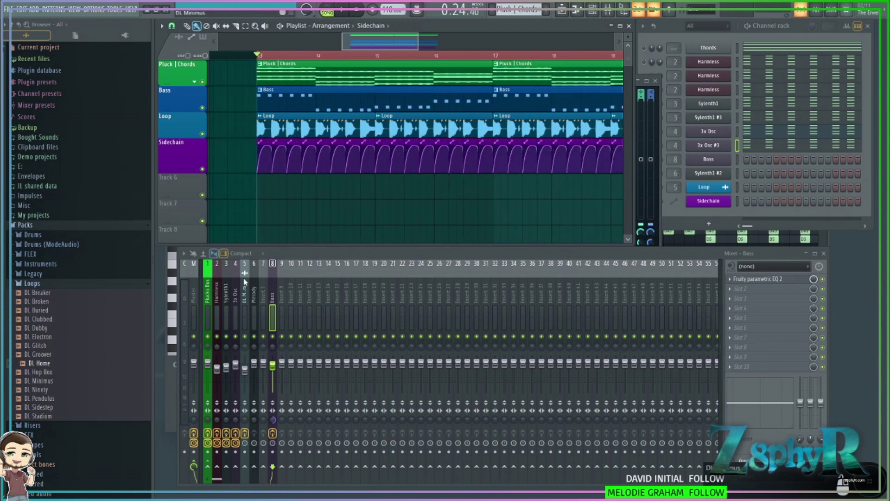
pyautogui.click(208, 294)
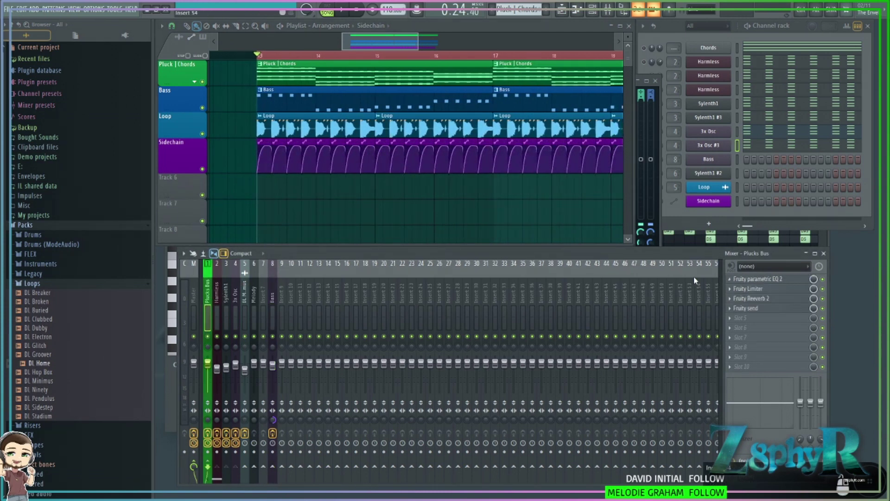
pyautogui.moveTo(417, 47); pyautogui.dragTo(459, 43)
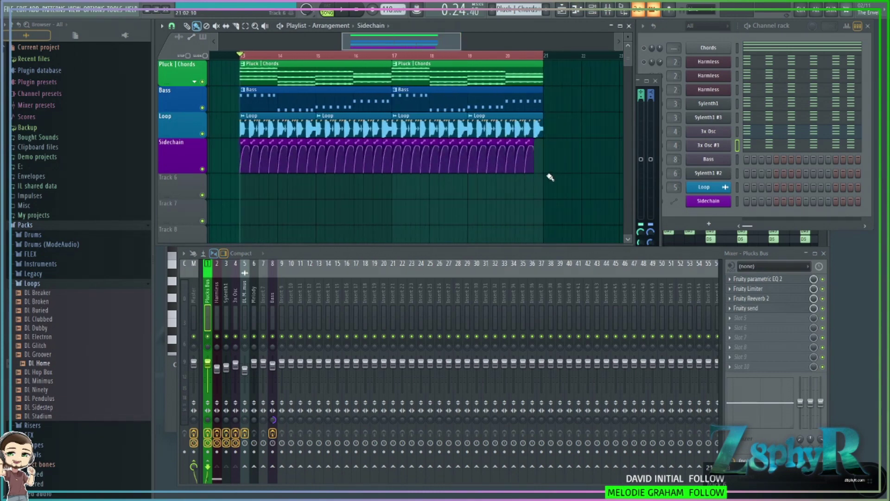
pyautogui.moveTo(549, 172); pyautogui.dragTo(225, 137)
# Check the second Bass clip's notes in the piano roll and return to the full playlist arrangement.
pyautogui.doubleClick(456, 94)
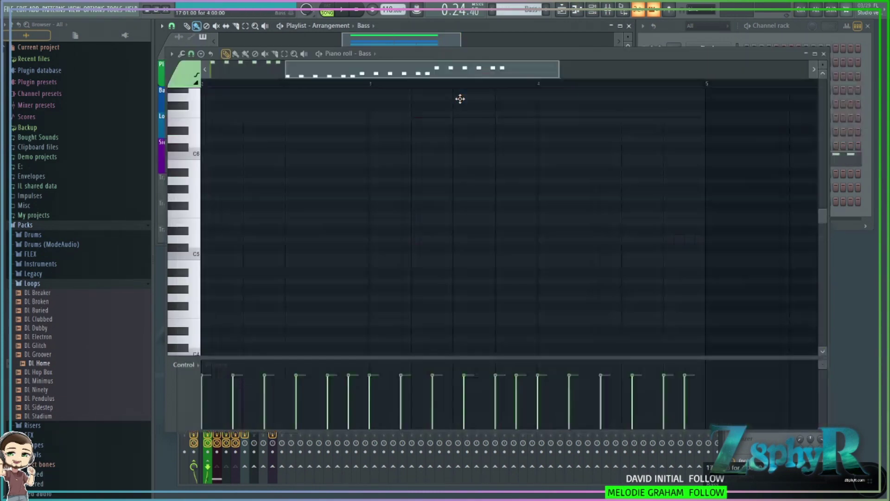
pyautogui.click(827, 52)
pyautogui.moveTo(399, 32); pyautogui.dragTo(391, 32)
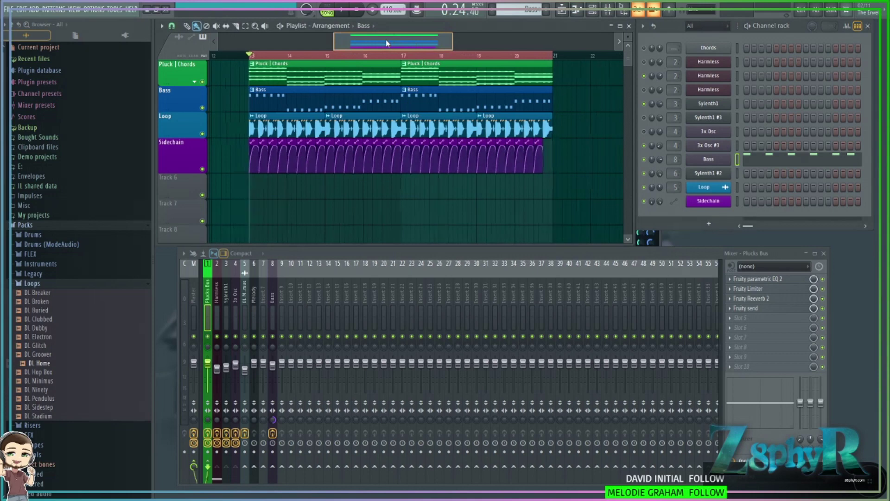